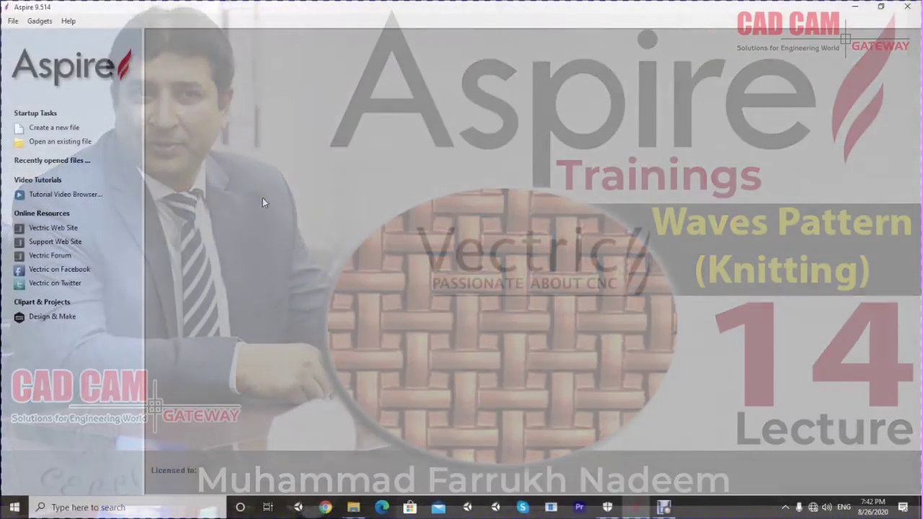
Create a new blank file from Startup Tasks to bring up Job Setup
{"action": "left_click", "coordinate": [54, 130]}
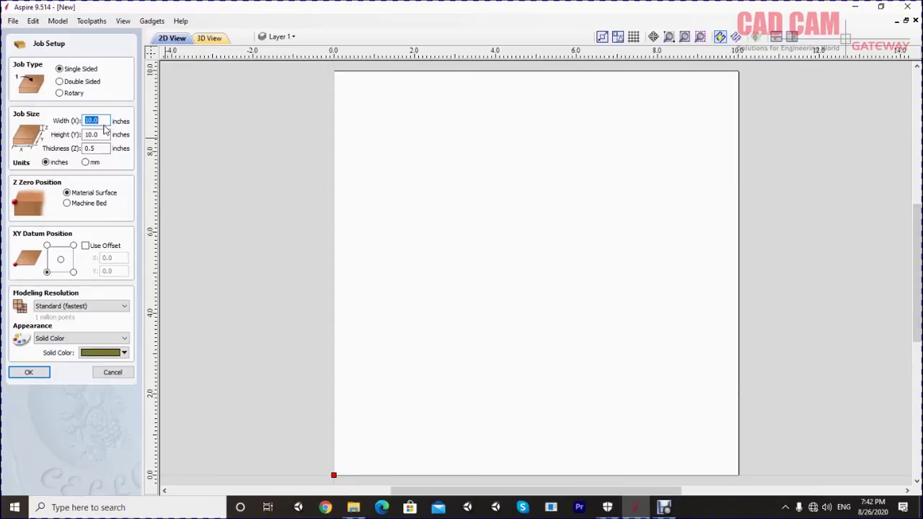
Set the job to 12 × 12 × 1 in with a centre datum, Very High resolution and Cherry appearance
{"action": "type", "text": "12"}
{"action": "key", "text": "Tab"}
{"action": "key", "text": "Tab"}
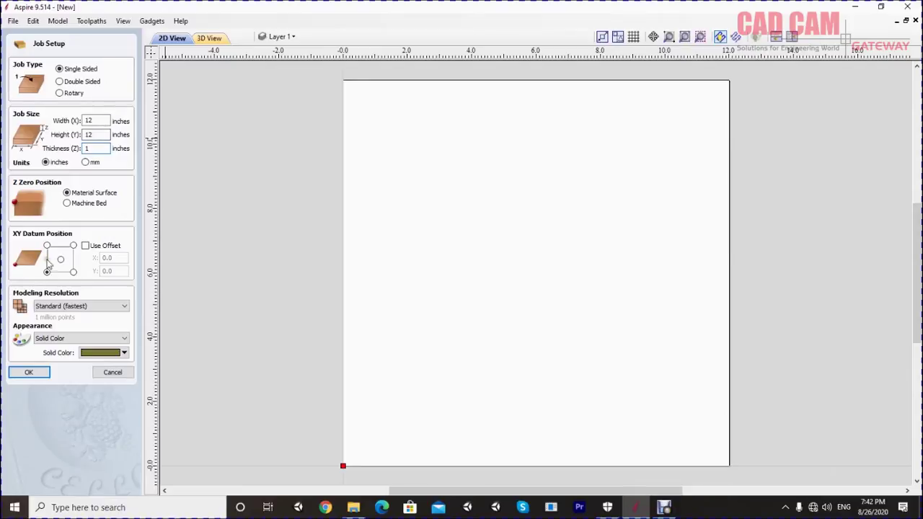
{"action": "left_click", "coordinate": [61, 260]}
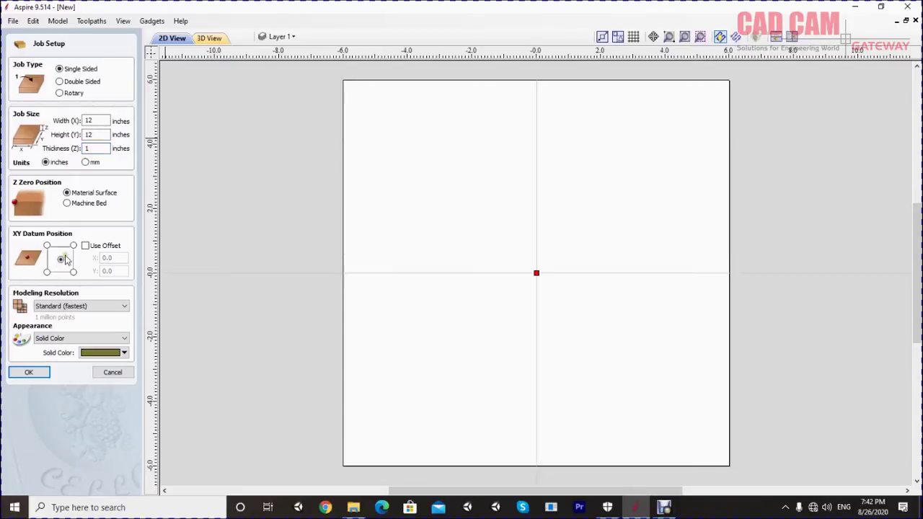
{"action": "left_click", "coordinate": [88, 307]}
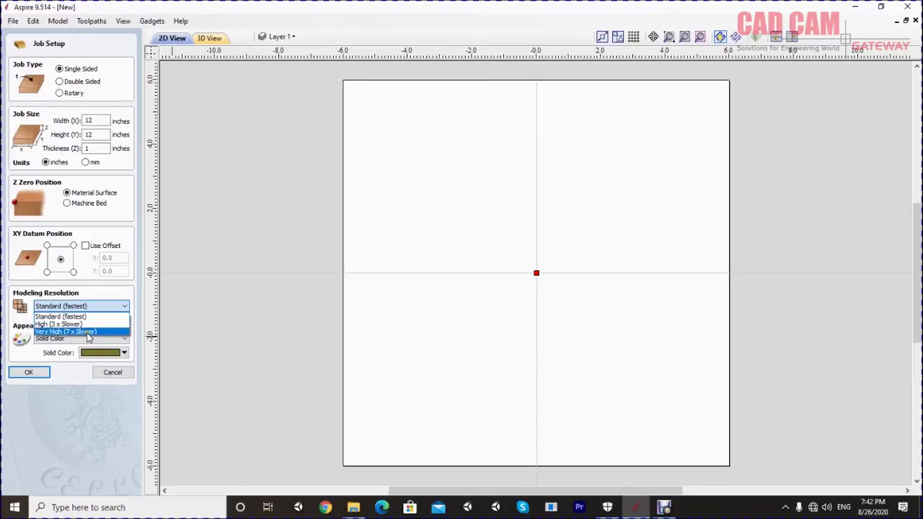
{"action": "left_click", "coordinate": [88, 333]}
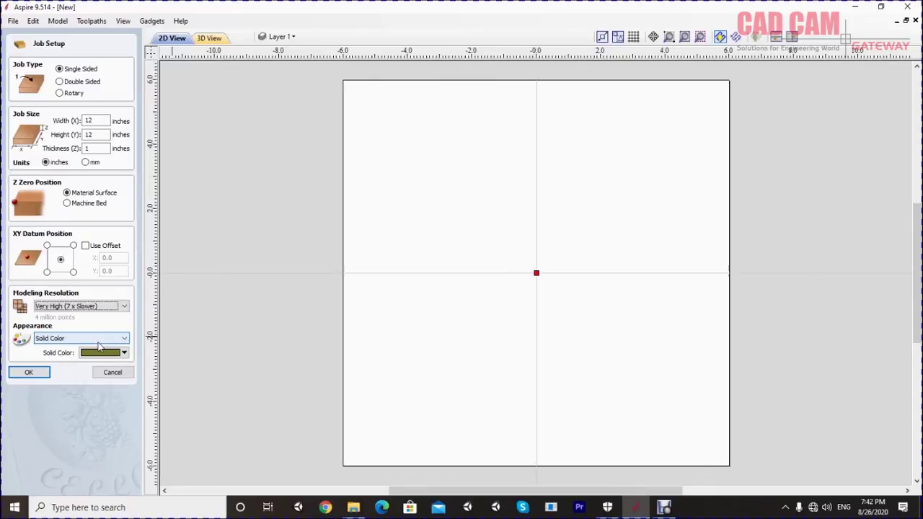
{"action": "left_click", "coordinate": [109, 339]}
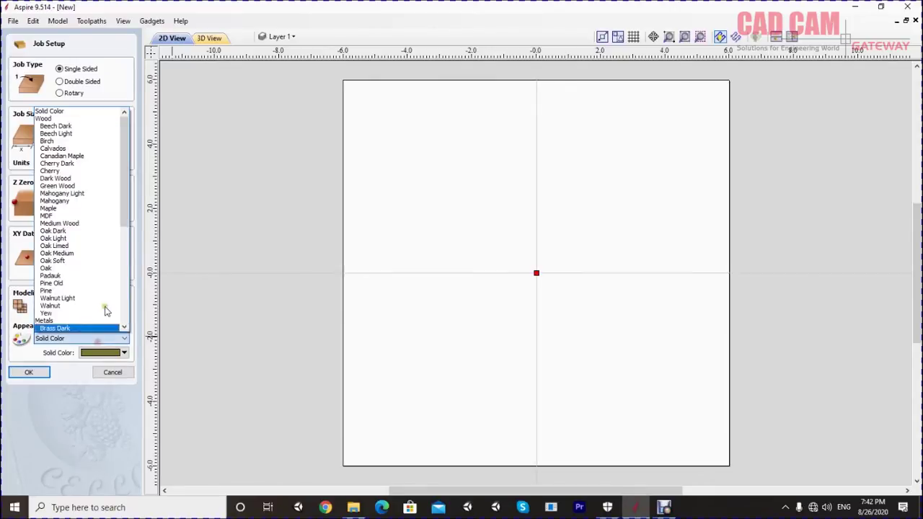
{"action": "left_click", "coordinate": [99, 185]}
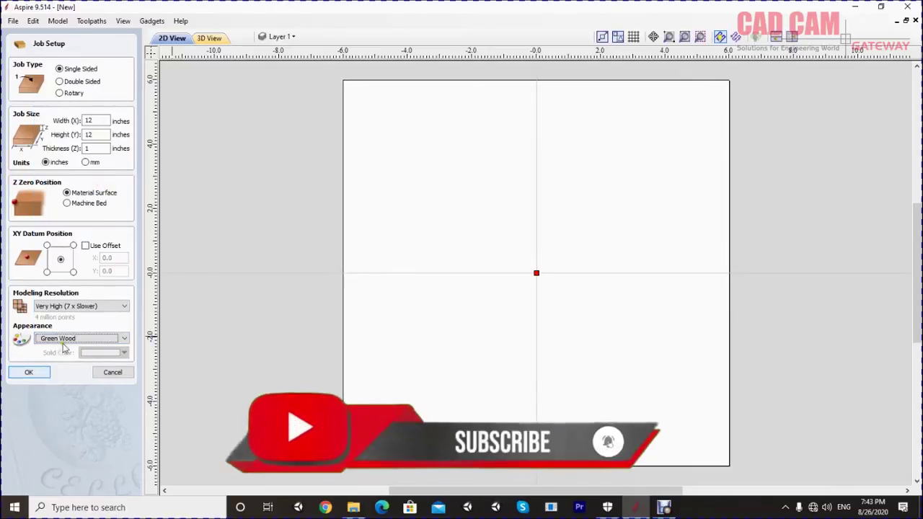
{"action": "left_click", "coordinate": [105, 338]}
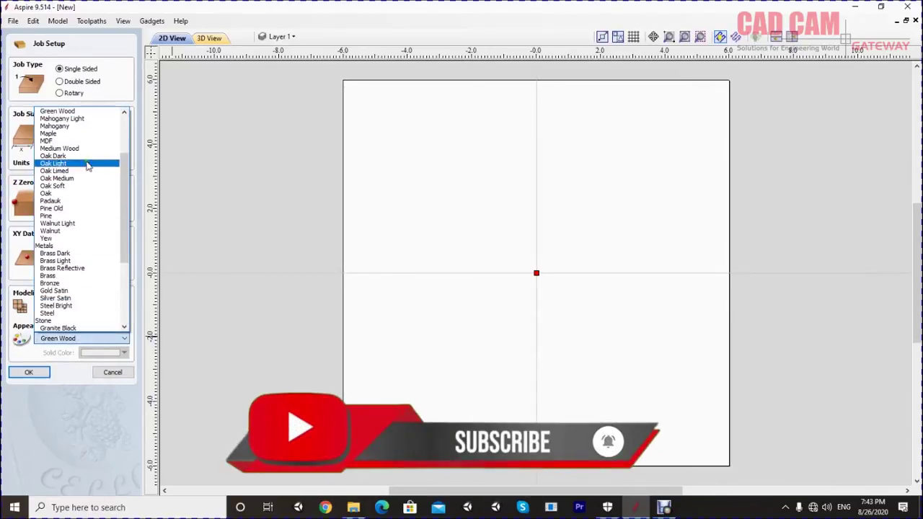
{"action": "scroll", "coordinate": [84, 152], "scroll_direction": "up", "scroll_amount": 1}
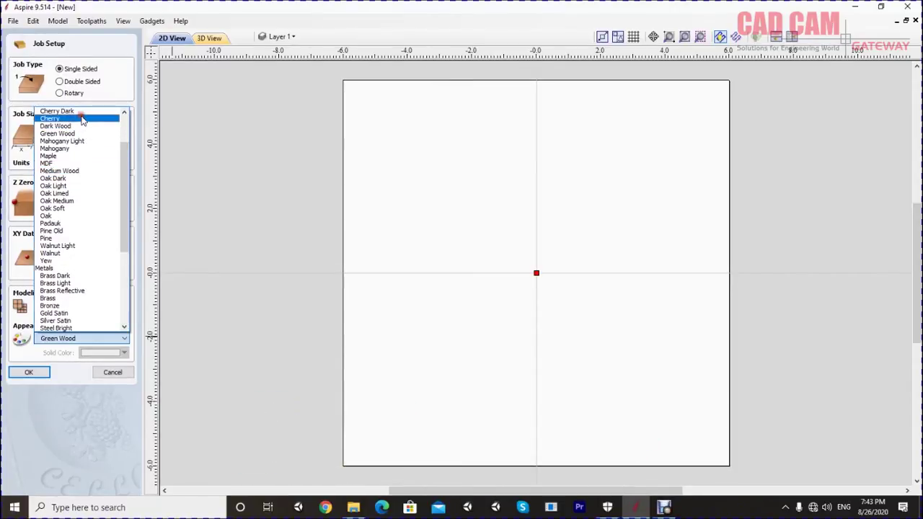
{"action": "left_click", "coordinate": [82, 120]}
{"action": "left_click", "coordinate": [47, 374]}
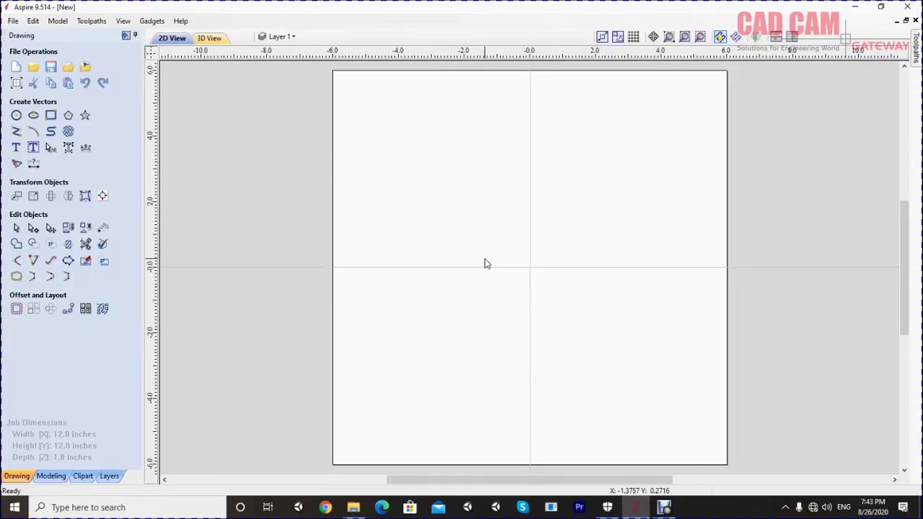
Draw a 10-inch vertical line left of the sheet centre, then select it
{"action": "scroll", "coordinate": [485, 263], "scroll_direction": "up", "scroll_amount": 1}
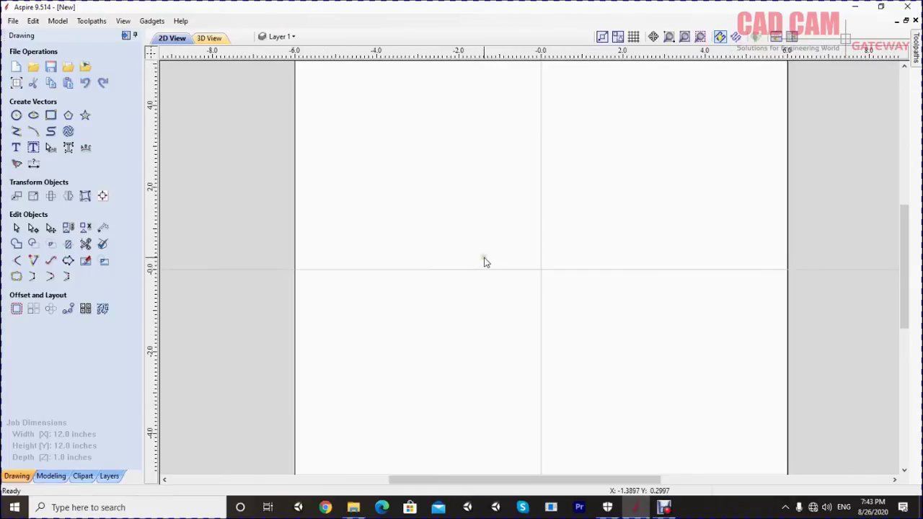
{"action": "scroll", "coordinate": [472, 252], "scroll_direction": "up", "scroll_amount": 1}
{"action": "scroll", "coordinate": [469, 253], "scroll_direction": "down", "scroll_amount": 1}
{"action": "scroll", "coordinate": [470, 252], "scroll_direction": "up", "scroll_amount": 2}
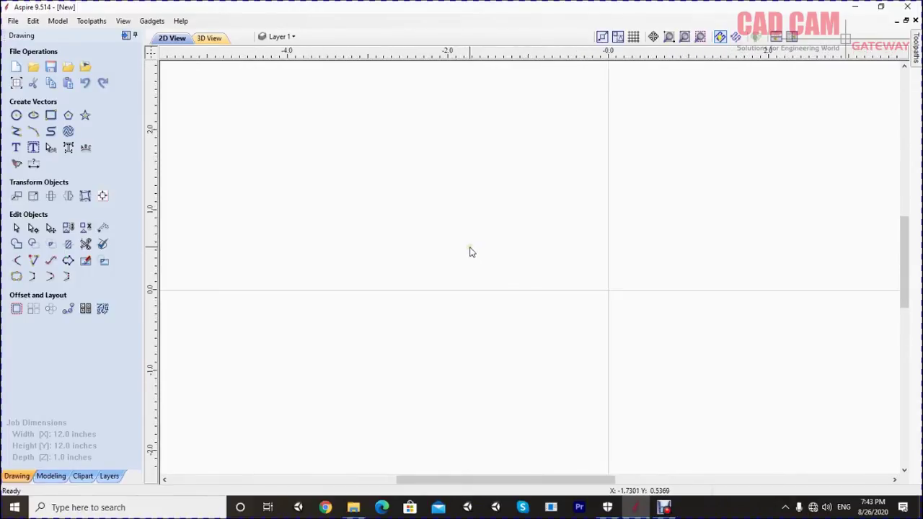
{"action": "scroll", "coordinate": [470, 252], "scroll_direction": "down", "scroll_amount": 3}
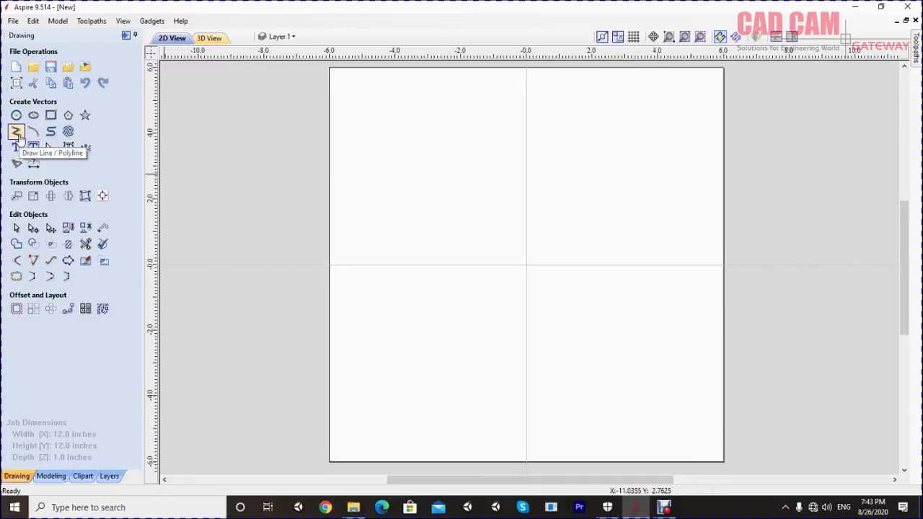
{"action": "left_click", "coordinate": [16, 132]}
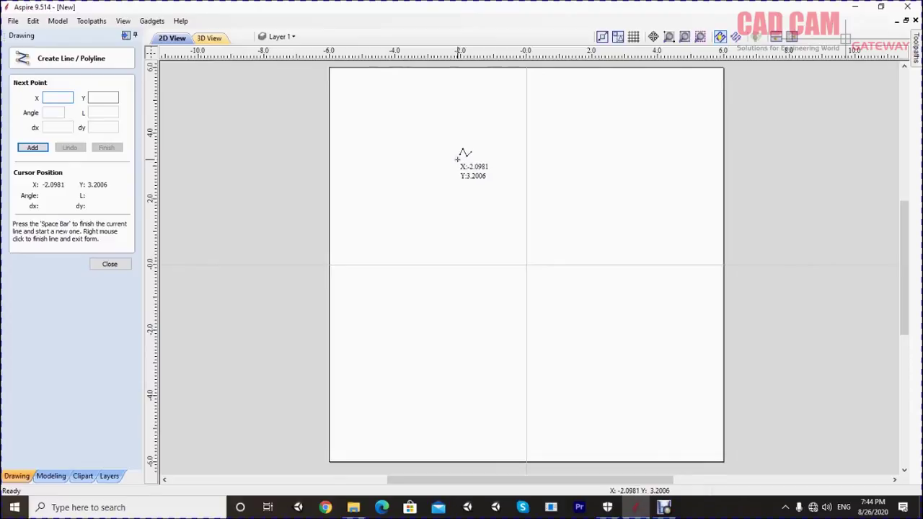
{"action": "left_click", "coordinate": [463, 97]}
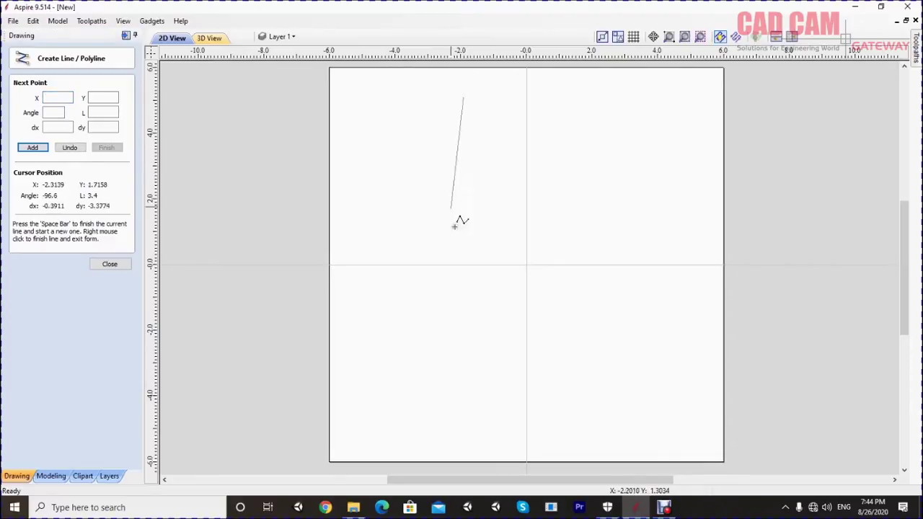
{"action": "left_click", "coordinate": [107, 112]}
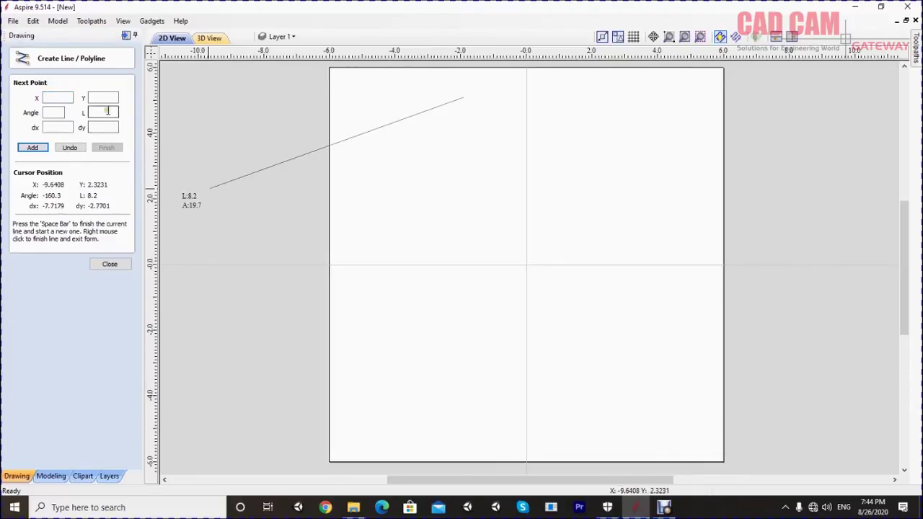
{"action": "left_click", "coordinate": [105, 127]}
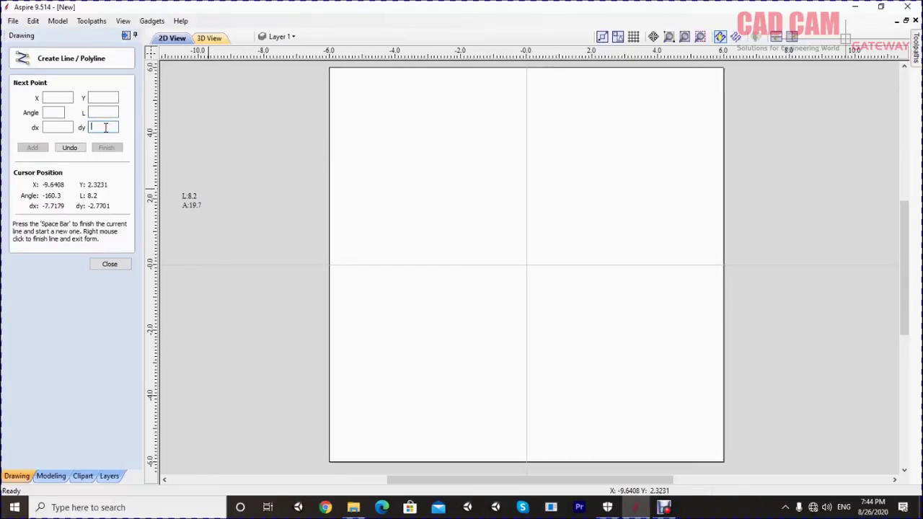
{"action": "type", "text": "-10"}
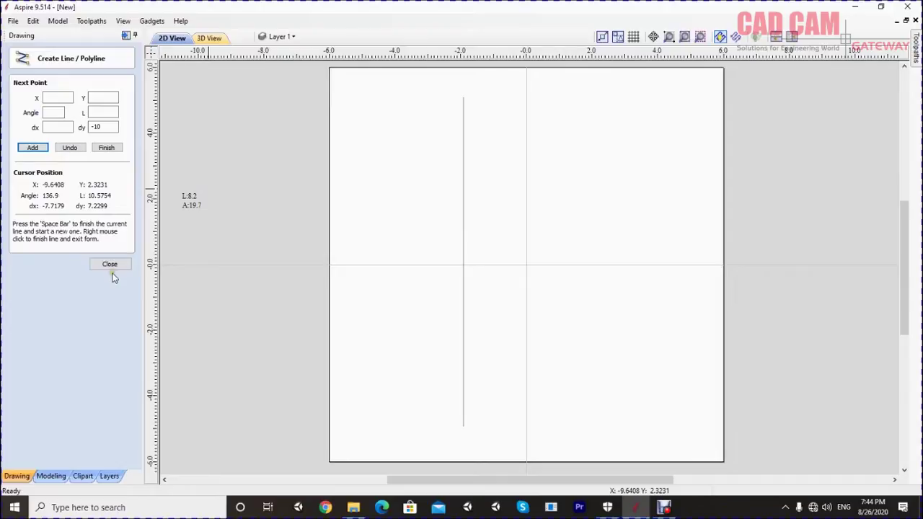
{"action": "left_click", "coordinate": [111, 265]}
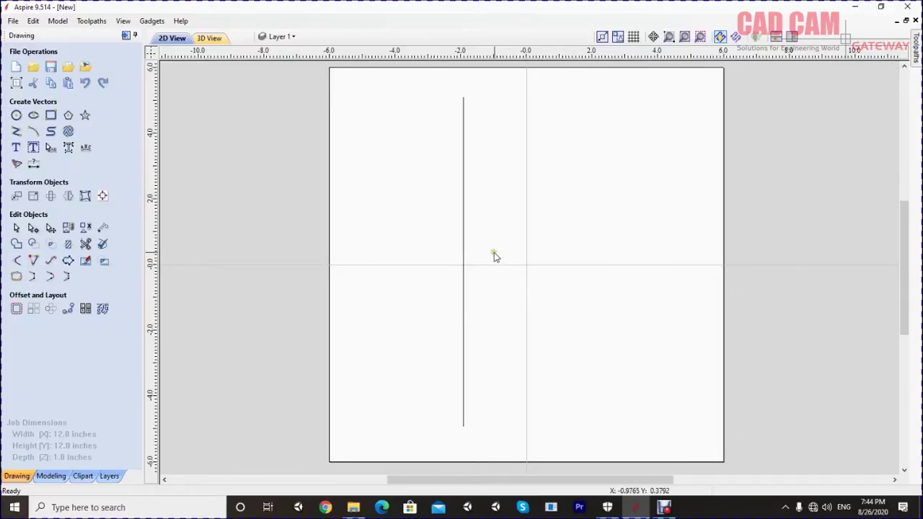
{"action": "left_click_drag", "start_coordinate": [495, 256], "coordinate": [383, 288]}
Nudge the line left and array it into 20 grouped copies, one row, 0.5 in apart
{"action": "key", "text": "Left"}
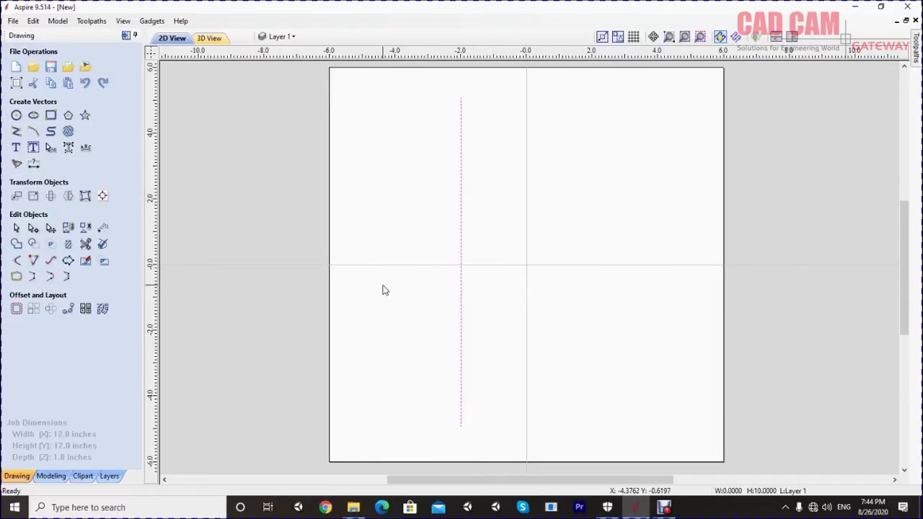
{"action": "key", "text": "Left"}
{"action": "key", "text": "Left"}
{"action": "key", "text": "Left"}
{"action": "key", "text": "Left"}
{"action": "key", "text": "Left"}
{"action": "key", "text": "Left"}
{"action": "key", "text": "Left"}
{"action": "key", "text": "Left"}
{"action": "key", "text": "Left"}
{"action": "key", "text": "Left"}
{"action": "key", "text": "Left"}
{"action": "key", "text": "Left"}
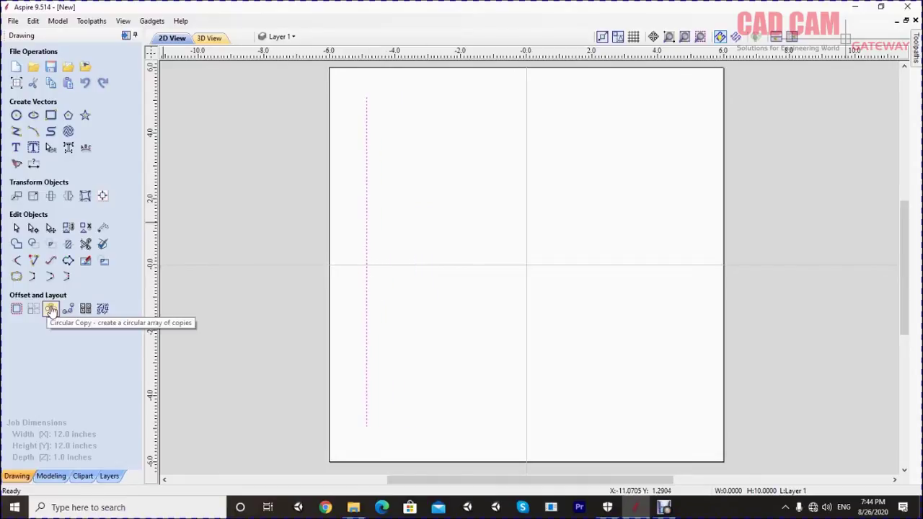
{"action": "left_click", "coordinate": [33, 309]}
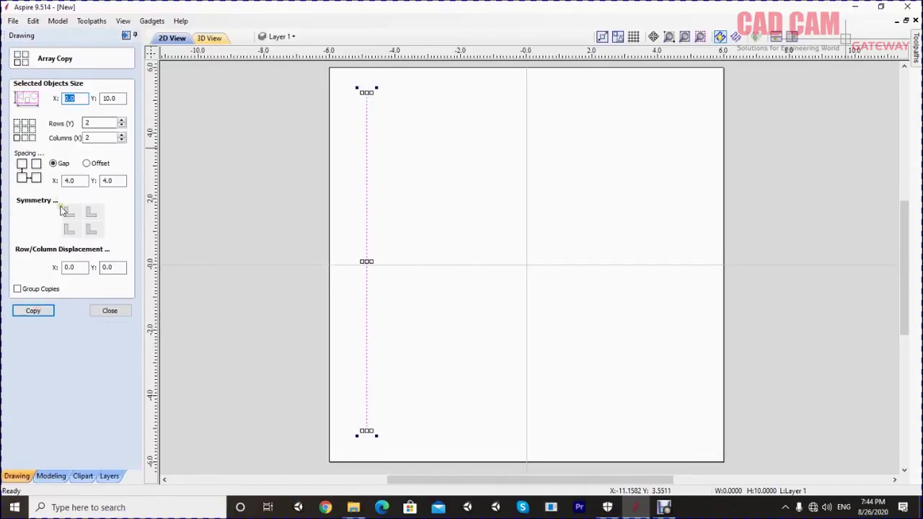
{"action": "left_click", "coordinate": [79, 181]}
{"action": "type", "text": ".5"}
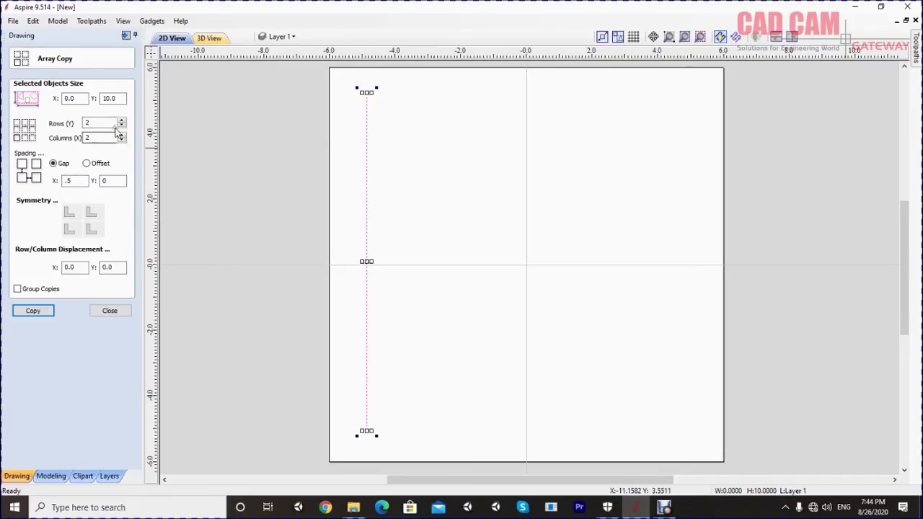
{"action": "left_click", "coordinate": [122, 127]}
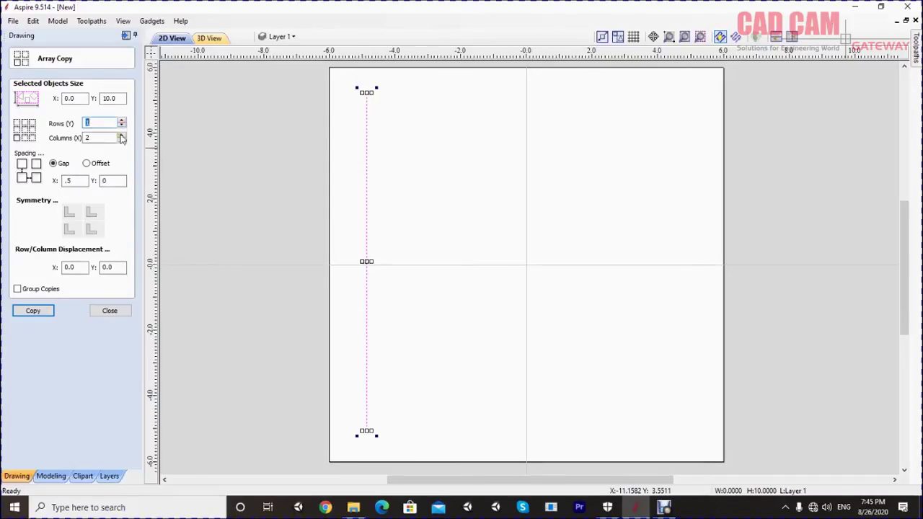
{"action": "left_click_drag", "start_coordinate": [112, 137], "coordinate": [55, 148]}
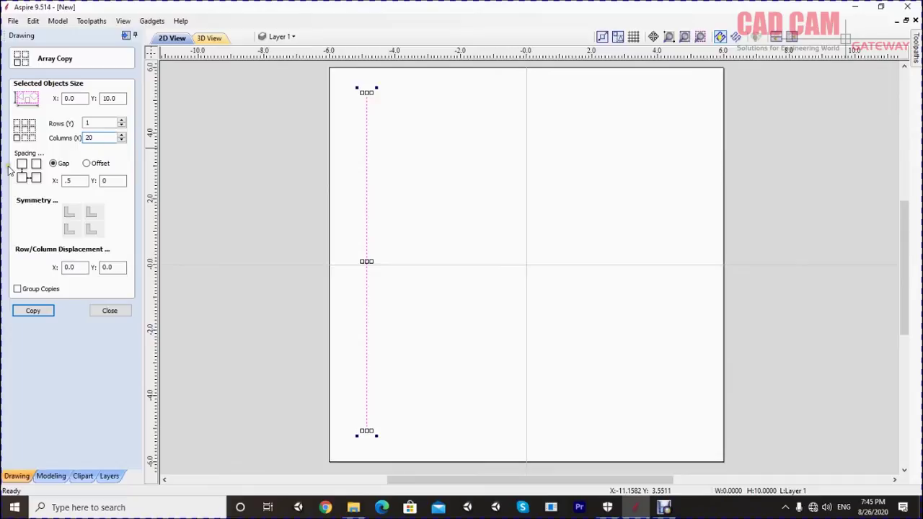
{"action": "left_click", "coordinate": [18, 288]}
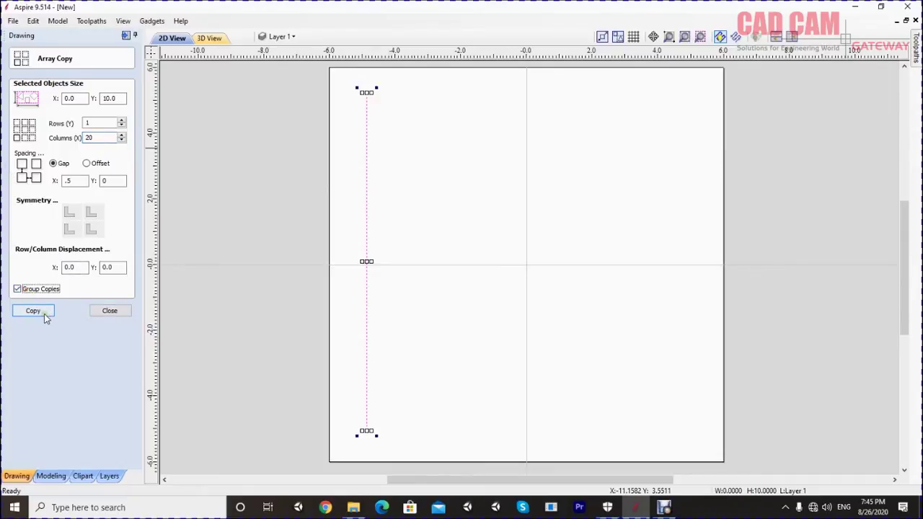
{"action": "left_click", "coordinate": [33, 311]}
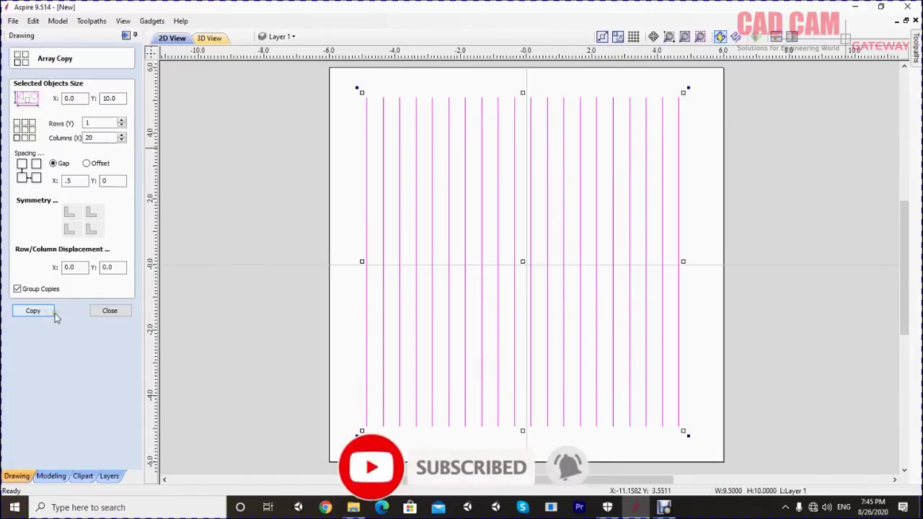
{"action": "left_click", "coordinate": [111, 312]}
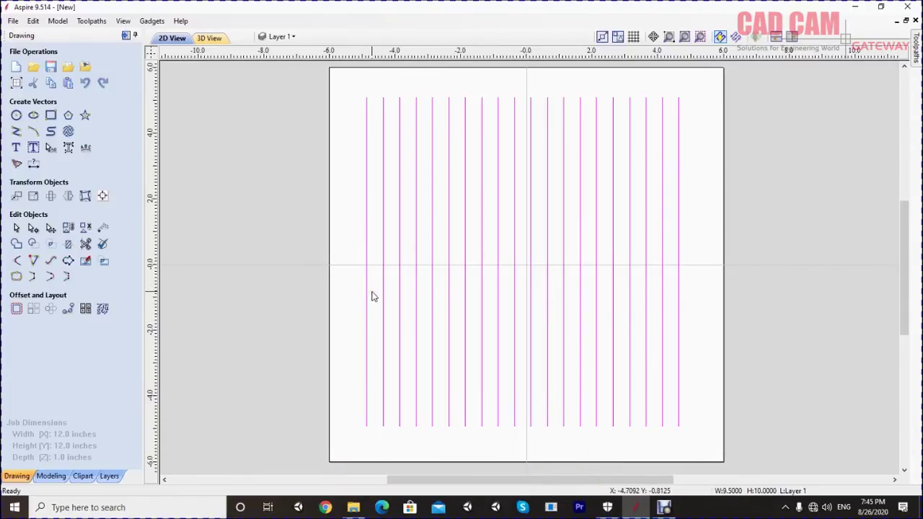
Make a 90° rotated copy of the vertical lines to add the horizontal lines
{"action": "key", "text": "ctrl+a"}
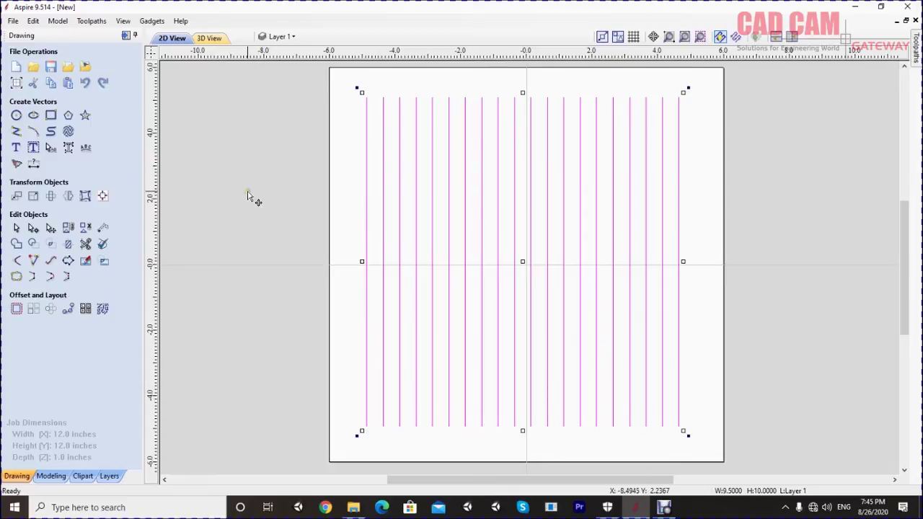
{"action": "left_click", "coordinate": [51, 197]}
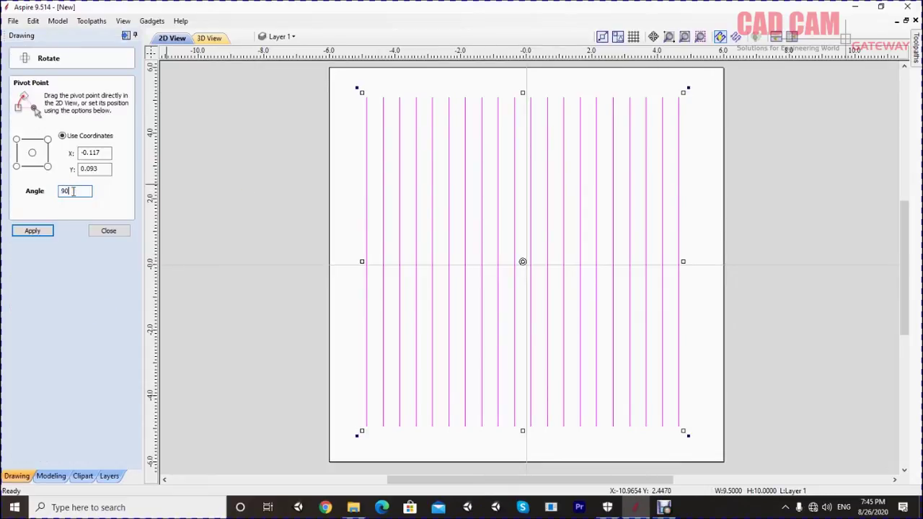
{"action": "key", "text": "Return"}
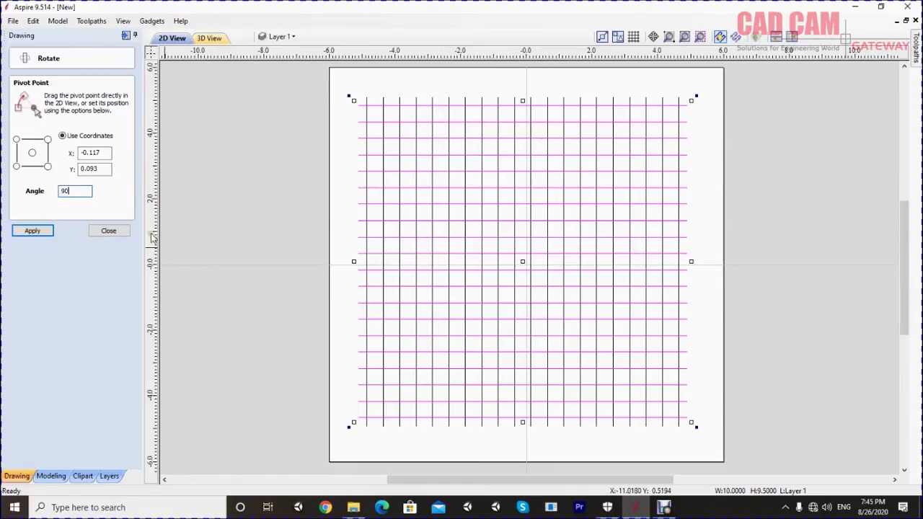
{"action": "left_click", "coordinate": [114, 230]}
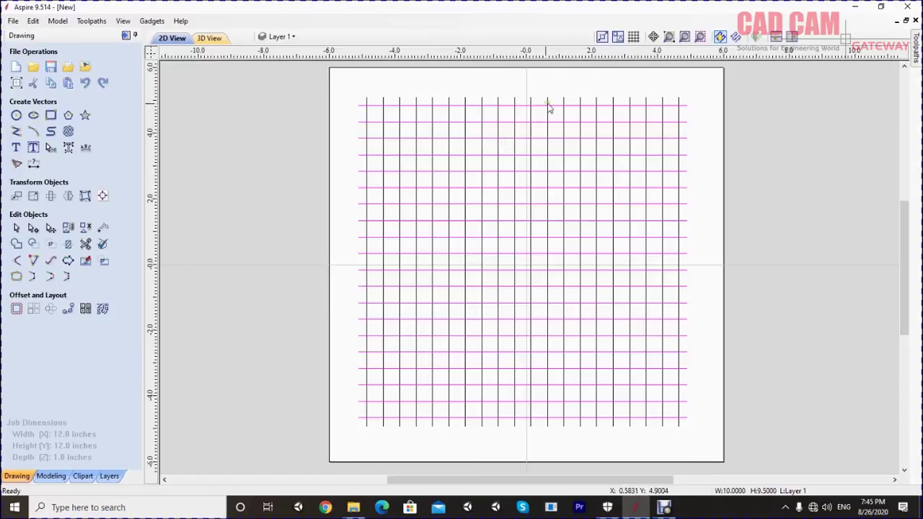
Centre the whole line grid on the material
{"action": "left_click", "coordinate": [630, 210], "text": "shift"}
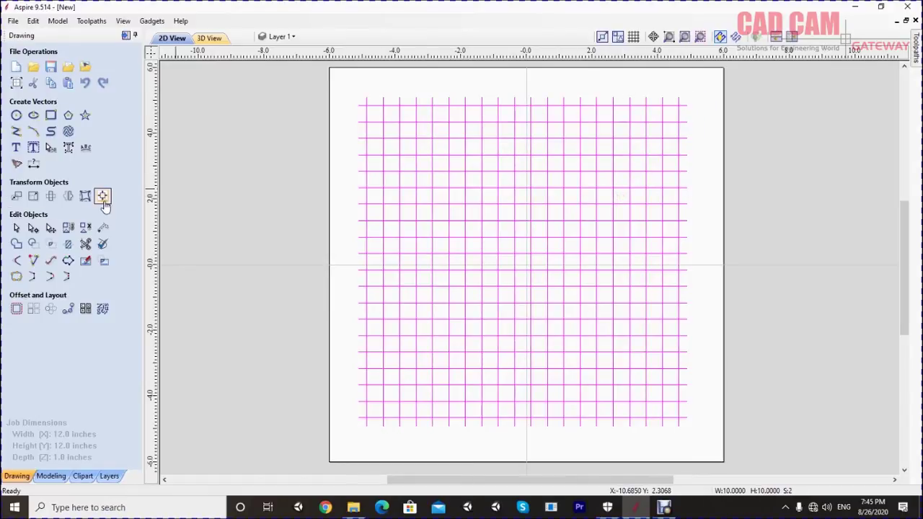
{"action": "left_click", "coordinate": [103, 196]}
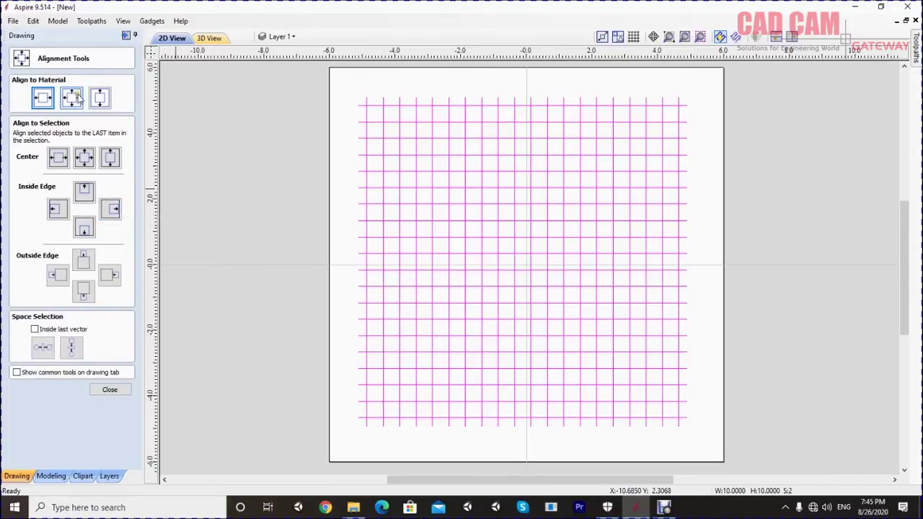
{"action": "left_click", "coordinate": [74, 98]}
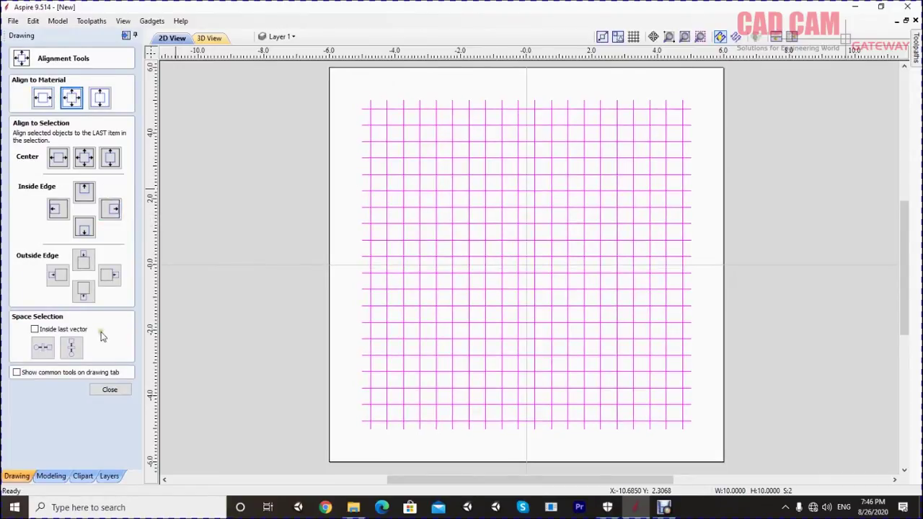
{"action": "left_click", "coordinate": [108, 390]}
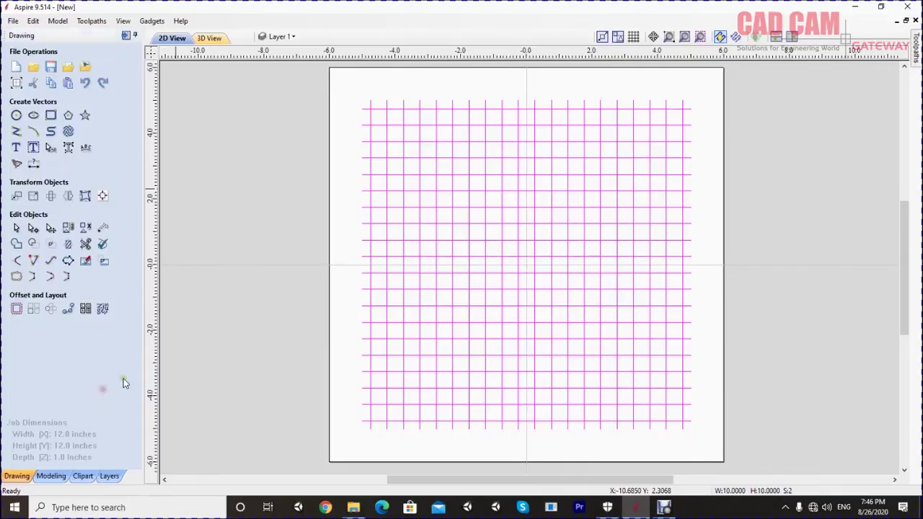
Deselect the grid and zoom in on its top-left corner
{"action": "left_click", "coordinate": [272, 121]}
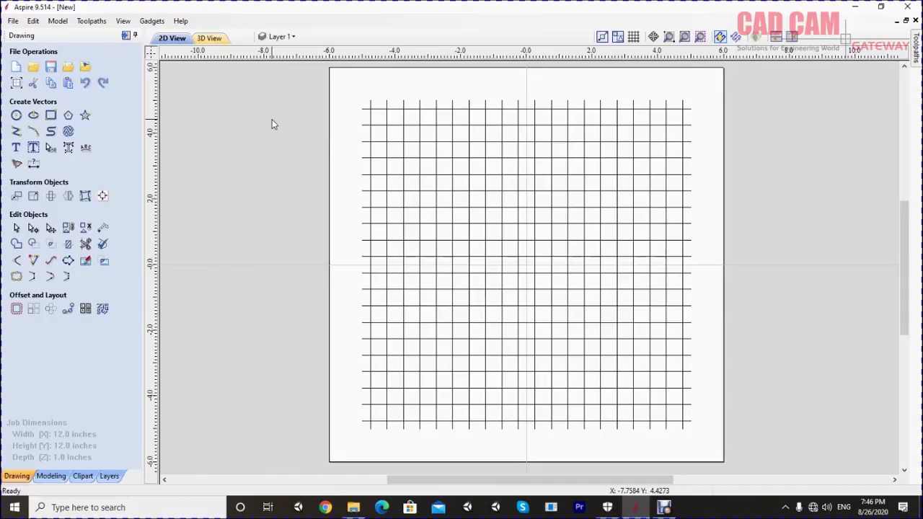
{"action": "scroll", "coordinate": [369, 102], "scroll_direction": "up", "scroll_amount": 1}
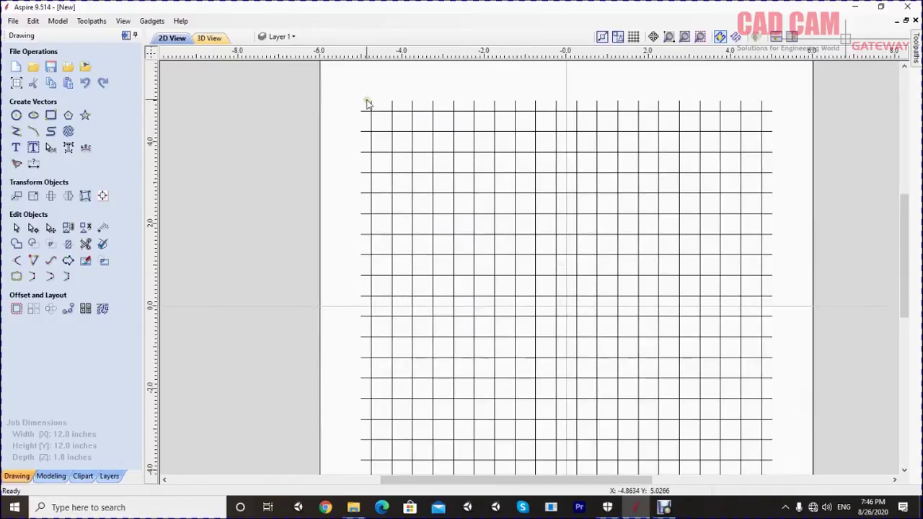
{"action": "scroll", "coordinate": [368, 102], "scroll_direction": "up", "scroll_amount": 1}
{"action": "scroll", "coordinate": [368, 103], "scroll_direction": "up", "scroll_amount": 2}
{"action": "scroll", "coordinate": [368, 102], "scroll_direction": "up", "scroll_amount": 1}
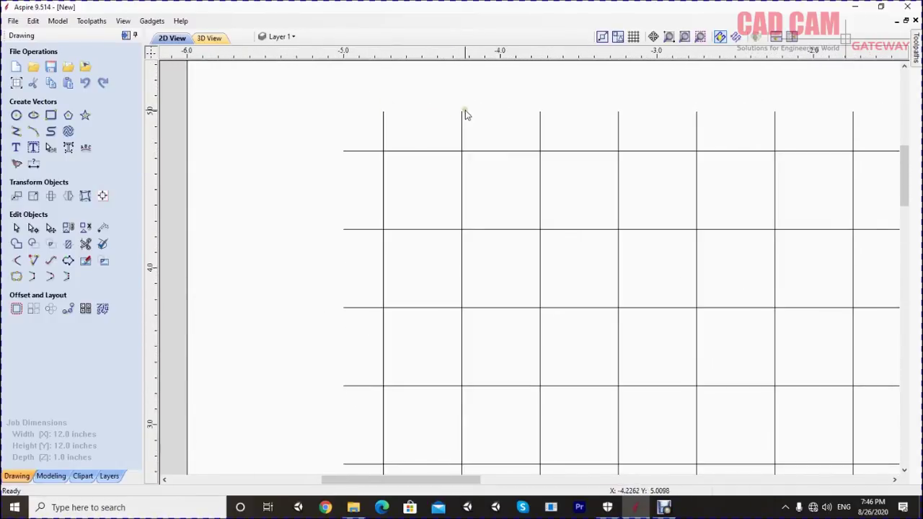
{"action": "left_click", "coordinate": [51, 114]}
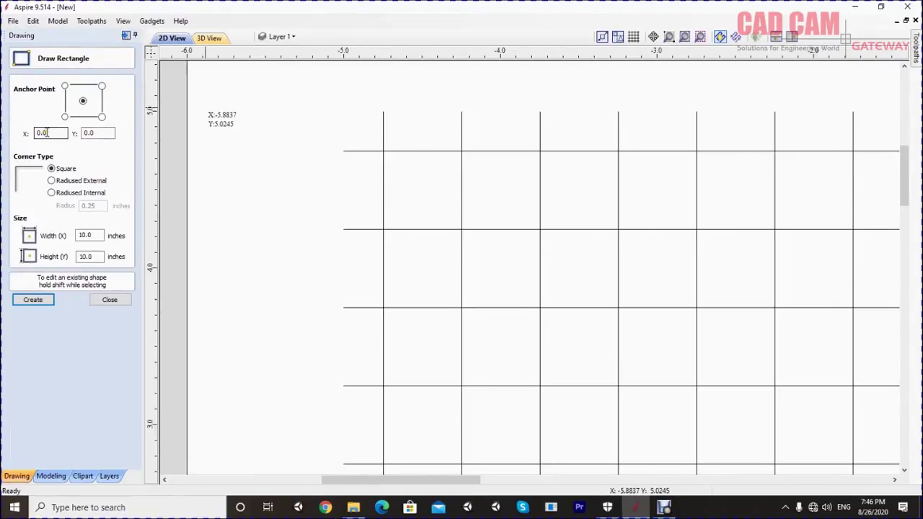
Create a 0.25 × 0.125 in rectangle anchored at 0,0 at the grid centre
{"action": "double_click", "coordinate": [85, 235]}
{"action": "type", "text": ".2"}
{"action": "type", "text": ".125"}
{"action": "left_click", "coordinate": [38, 304]}
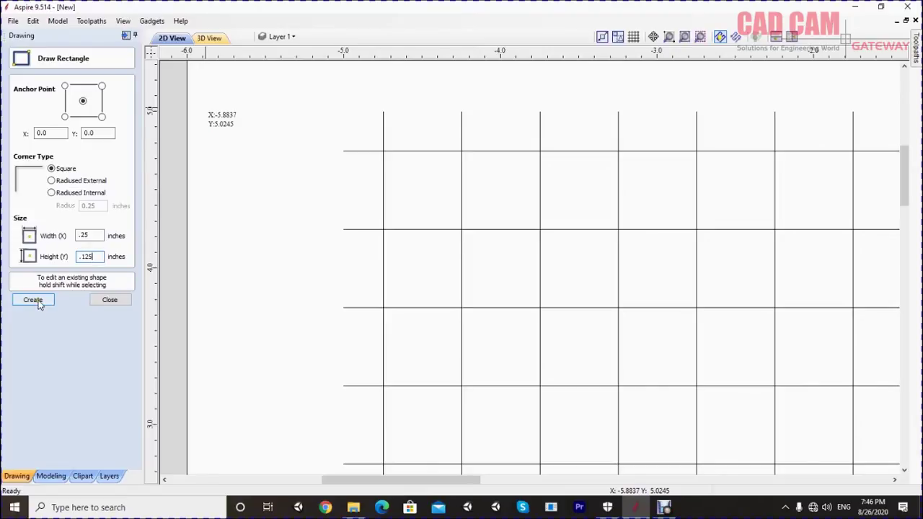
{"action": "left_click", "coordinate": [39, 303]}
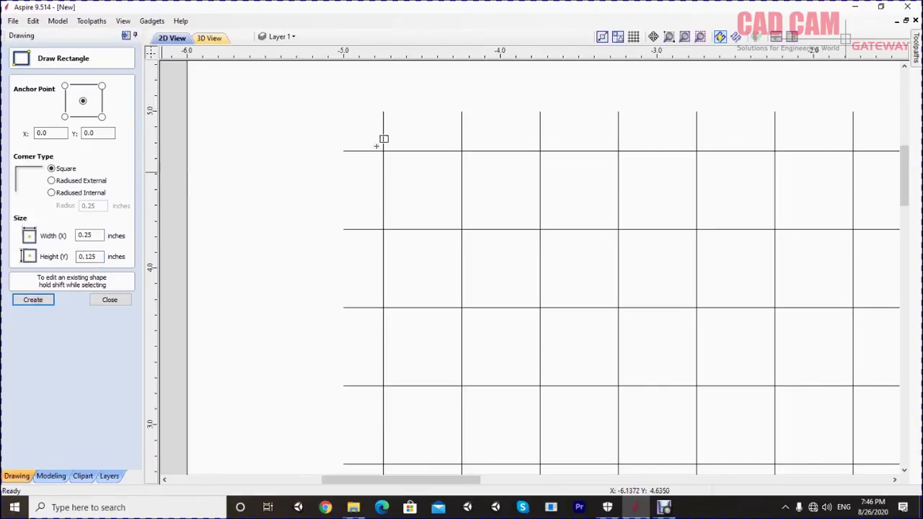
{"action": "scroll", "coordinate": [314, 122], "scroll_direction": "up", "scroll_amount": 2}
{"action": "scroll", "coordinate": [392, 123], "scroll_direction": "down", "scroll_amount": 2}
{"action": "scroll", "coordinate": [439, 82], "scroll_direction": "down", "scroll_amount": 1}
{"action": "scroll", "coordinate": [466, 103], "scroll_direction": "down", "scroll_amount": 2}
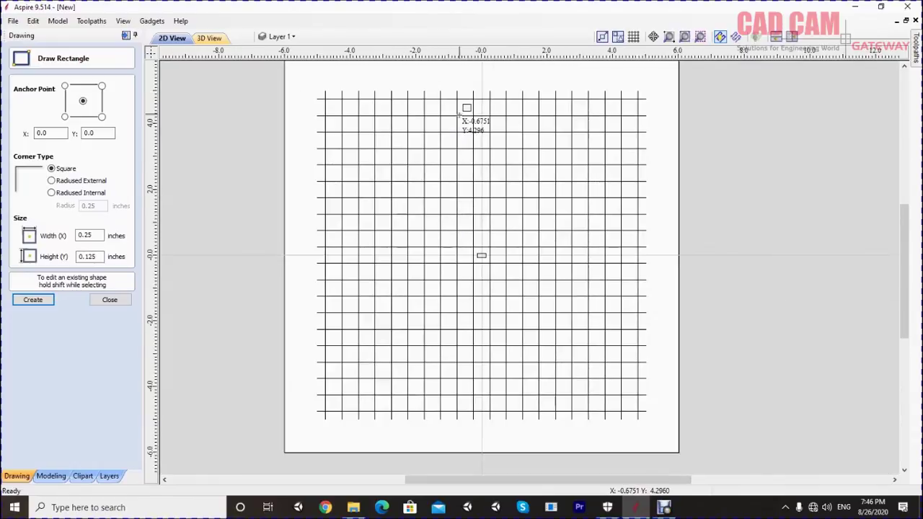
{"action": "scroll", "coordinate": [458, 148], "scroll_direction": "up", "scroll_amount": 1}
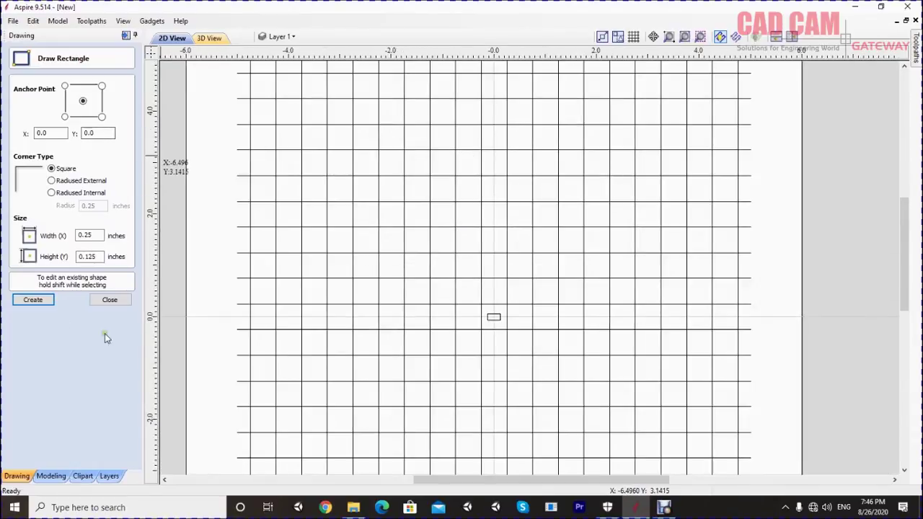
{"action": "left_click", "coordinate": [114, 300]}
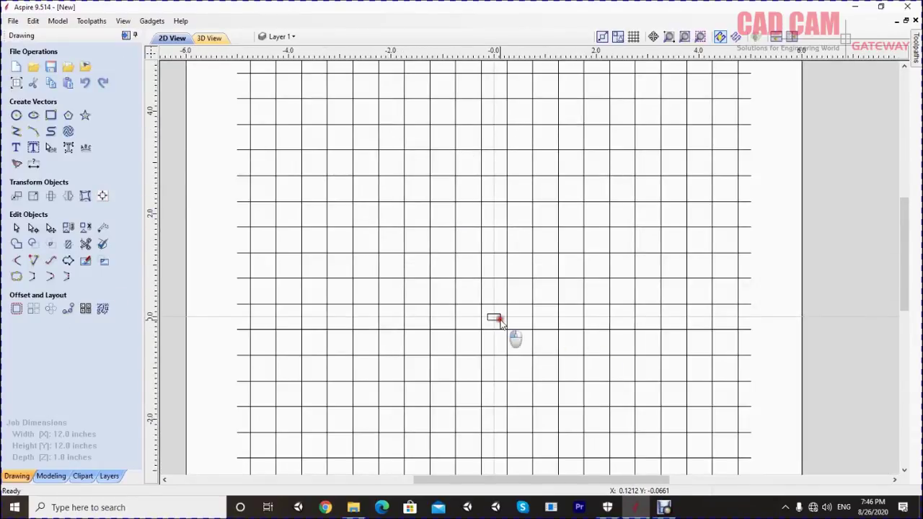
Insert a new node at the midpoint of the rectangle's top edge
{"action": "scroll", "coordinate": [495, 319], "scroll_direction": "down", "scroll_amount": 1}
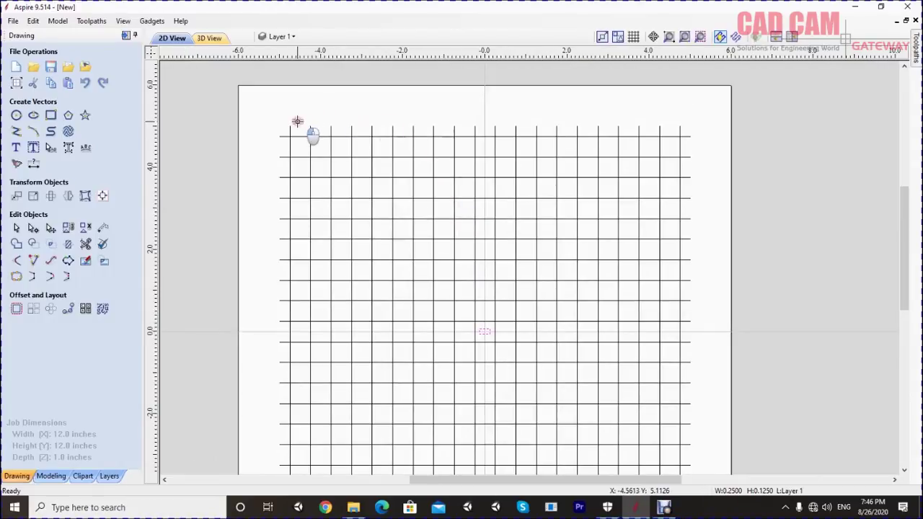
{"action": "scroll", "coordinate": [295, 116], "scroll_direction": "up", "scroll_amount": 5}
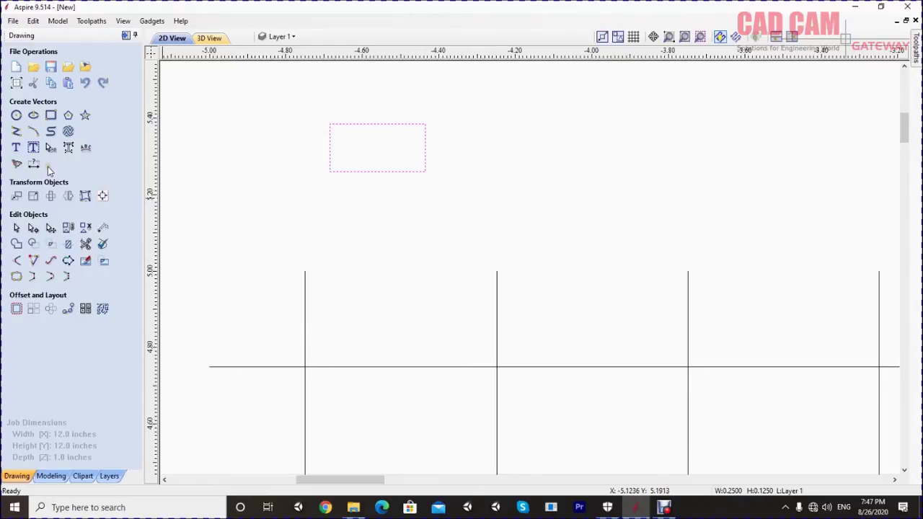
{"action": "double_click", "coordinate": [376, 124]}
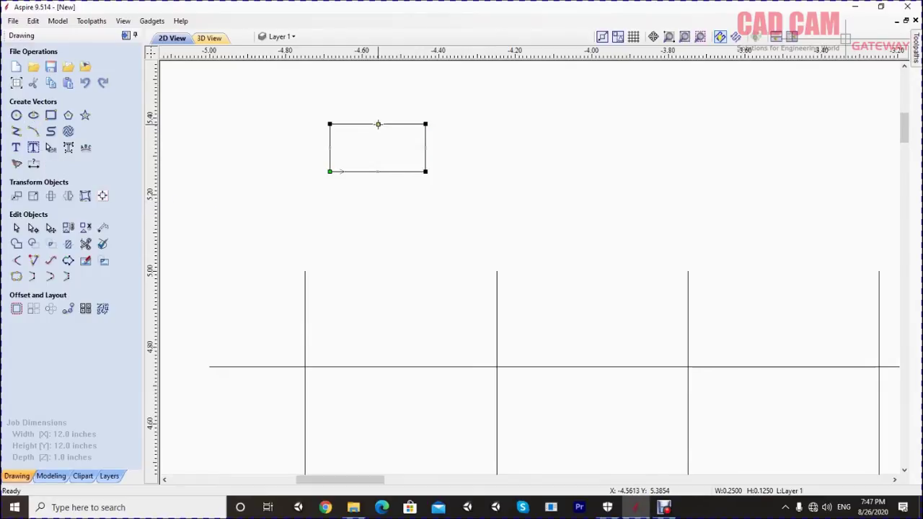
{"action": "right_click", "coordinate": [376, 126]}
{"action": "left_click", "coordinate": [404, 158]}
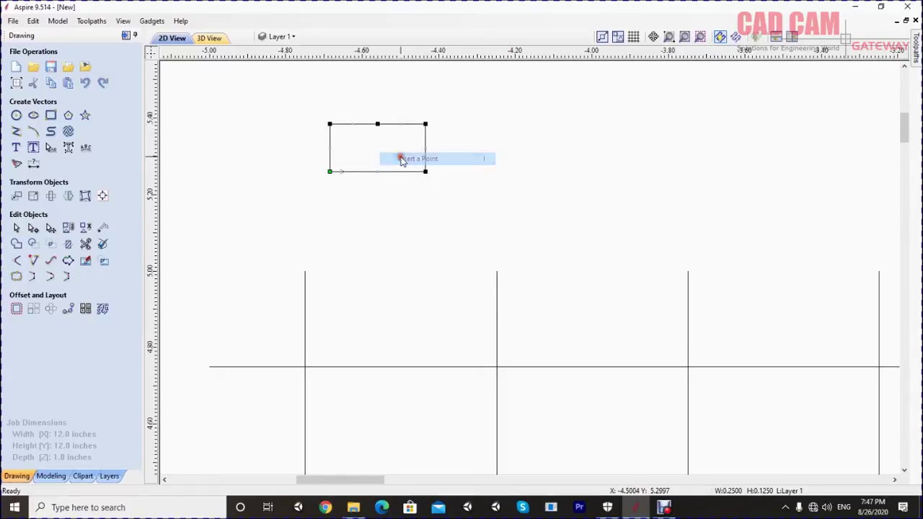
Raise the new top node and make it a smooth point for a gentle arch
{"action": "left_click", "coordinate": [380, 124]}
{"action": "left_click", "coordinate": [383, 128]}
{"action": "left_click", "coordinate": [373, 141]}
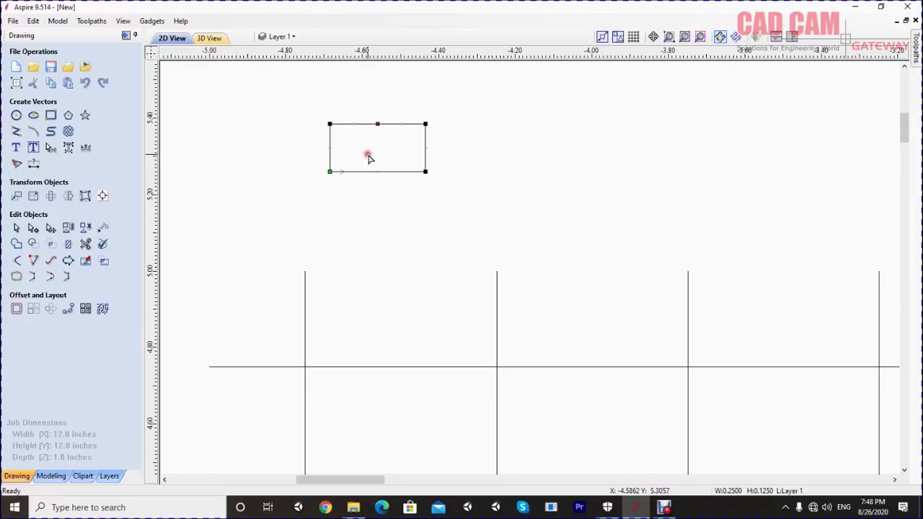
{"action": "key", "text": "Down"}
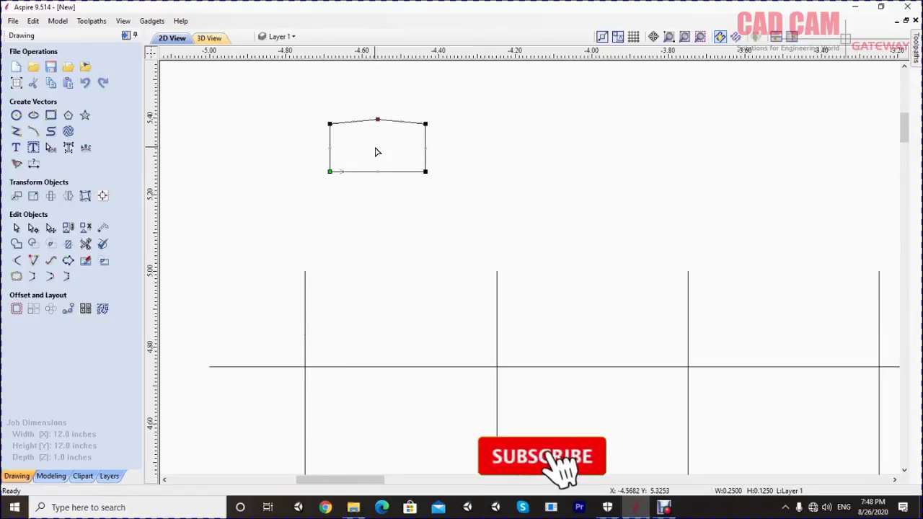
{"action": "scroll", "coordinate": [363, 105], "scroll_direction": "up", "scroll_amount": 2}
{"action": "scroll", "coordinate": [364, 105], "scroll_direction": "up", "scroll_amount": 2}
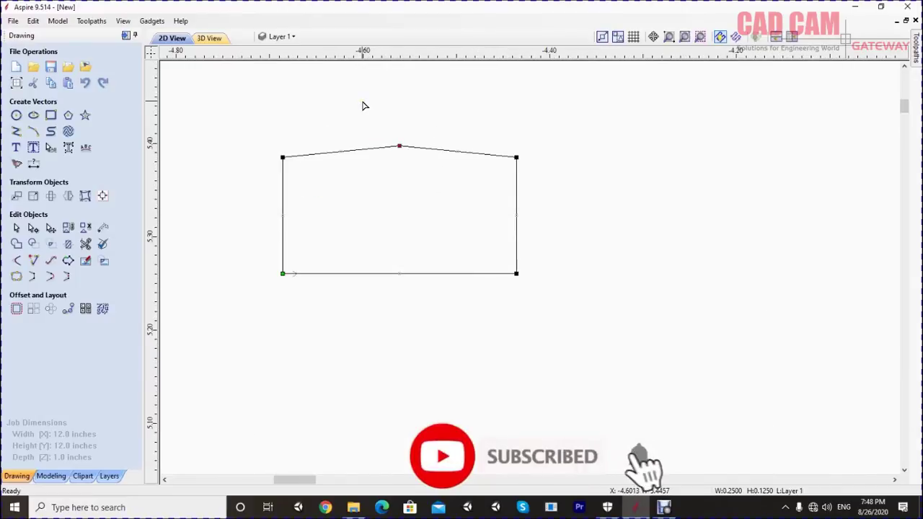
{"action": "right_click", "coordinate": [397, 147]}
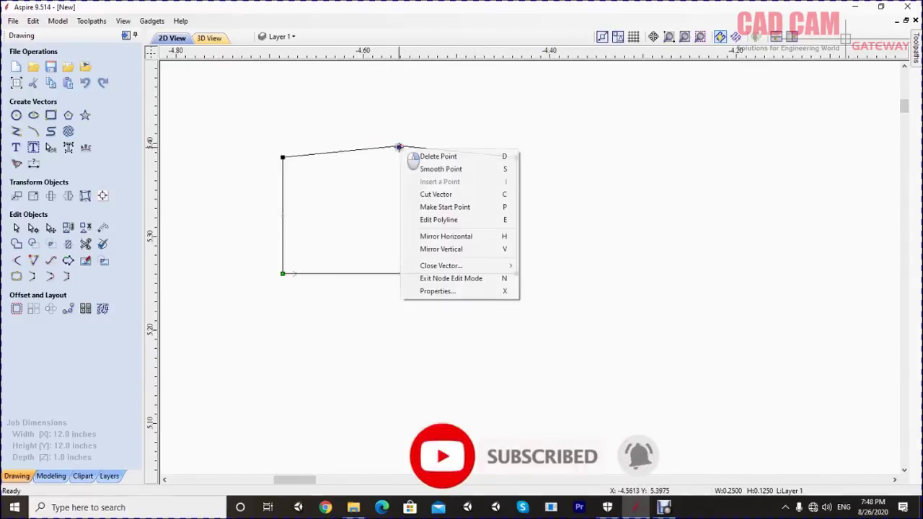
{"action": "left_click", "coordinate": [434, 170]}
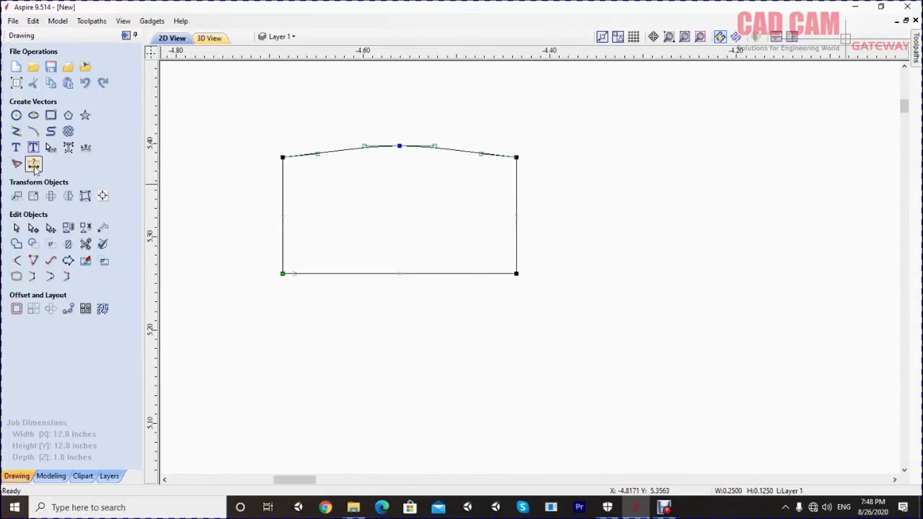
Round the shape's top-left and top-right corners with 0.03 in fillets
{"action": "left_click", "coordinate": [16, 261]}
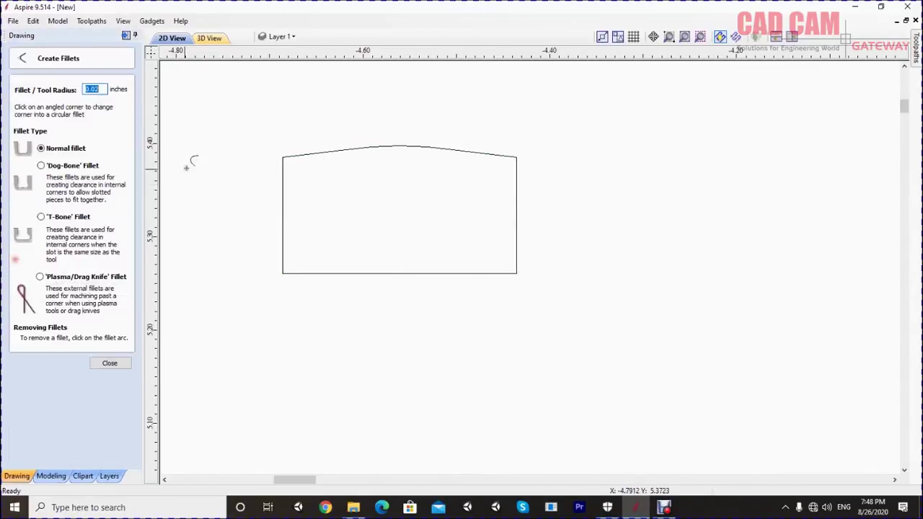
{"action": "left_click", "coordinate": [98, 91]}
{"action": "type", "text": "0.03"}
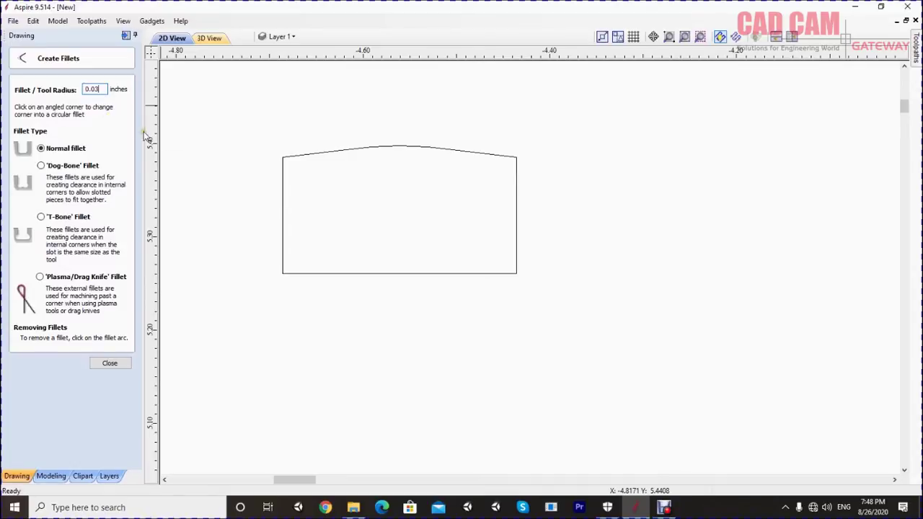
{"action": "key", "text": "Tab"}
{"action": "left_click", "coordinate": [281, 157]}
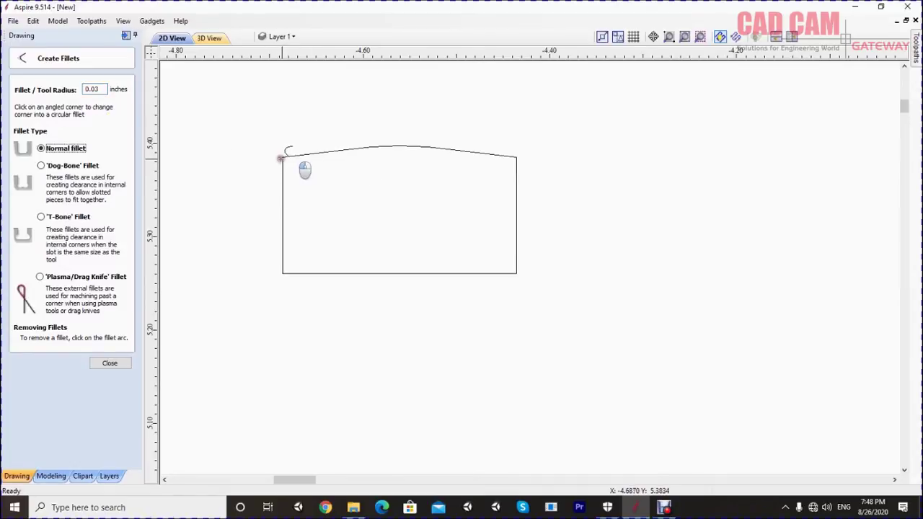
{"action": "left_click", "coordinate": [516, 156]}
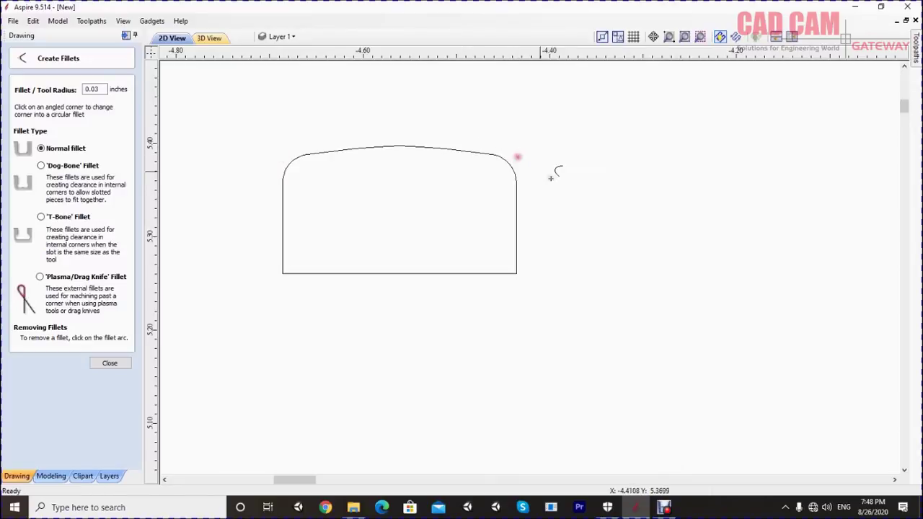
{"action": "key", "text": "Escape"}
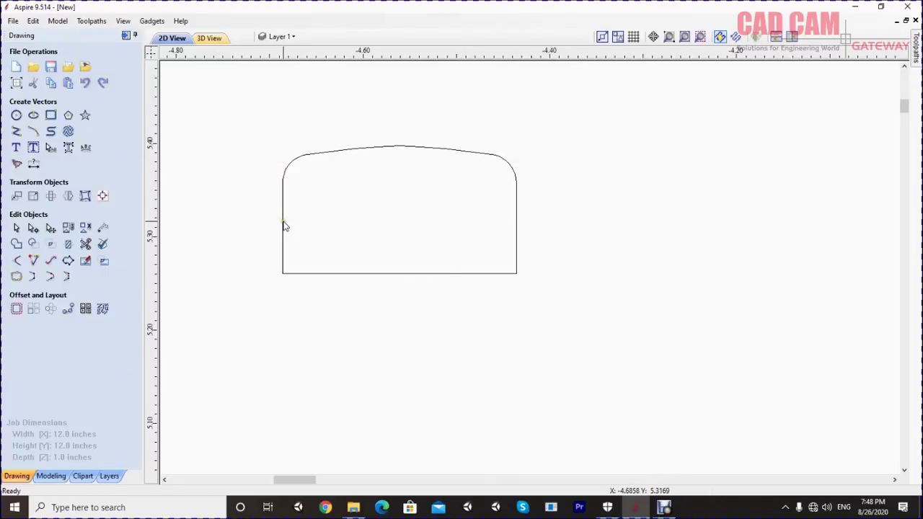
{"action": "left_click", "coordinate": [16, 133]}
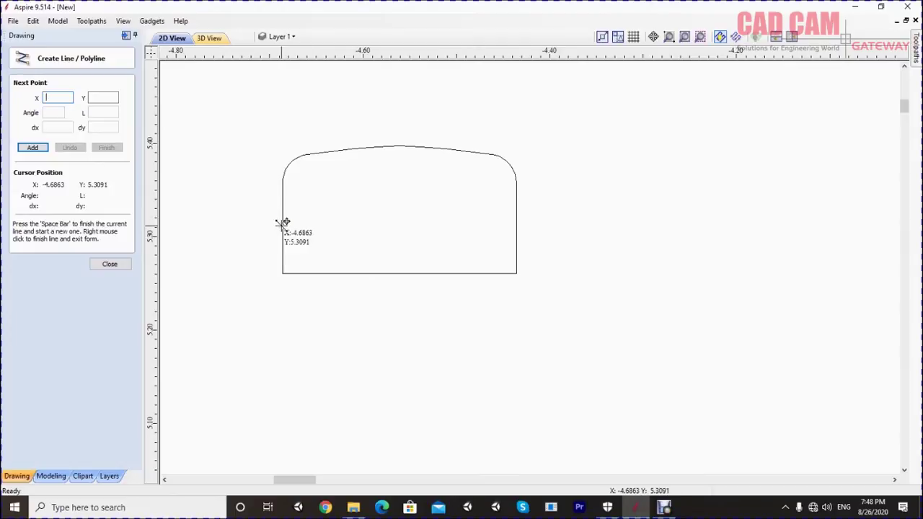
Draw a horizontal line across the shape's lower part, past both sides, nudged slightly left
{"action": "left_click", "coordinate": [282, 228]}
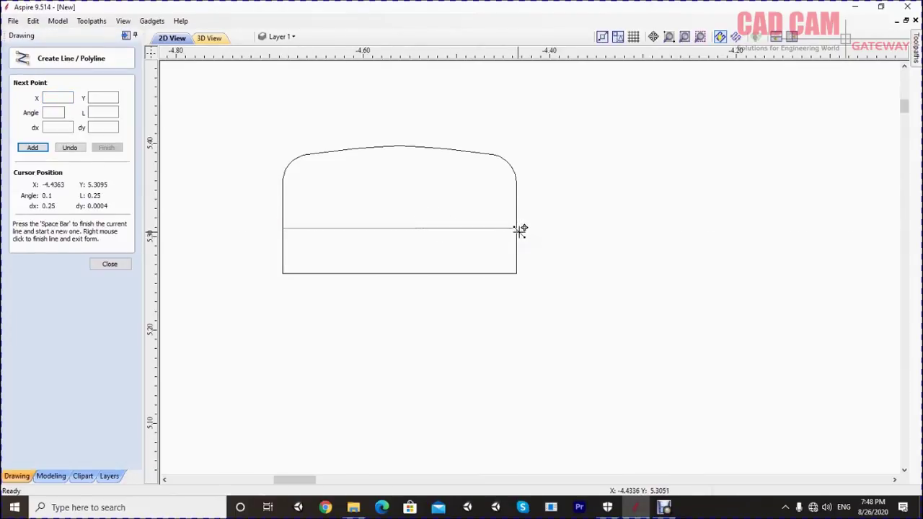
{"action": "left_click", "coordinate": [547, 231]}
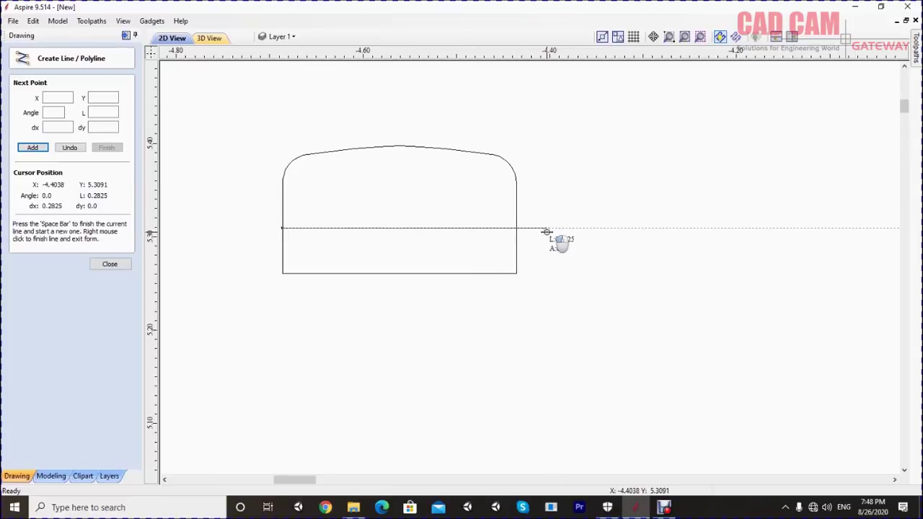
{"action": "right_click", "coordinate": [647, 281]}
{"action": "key", "text": "Left"}
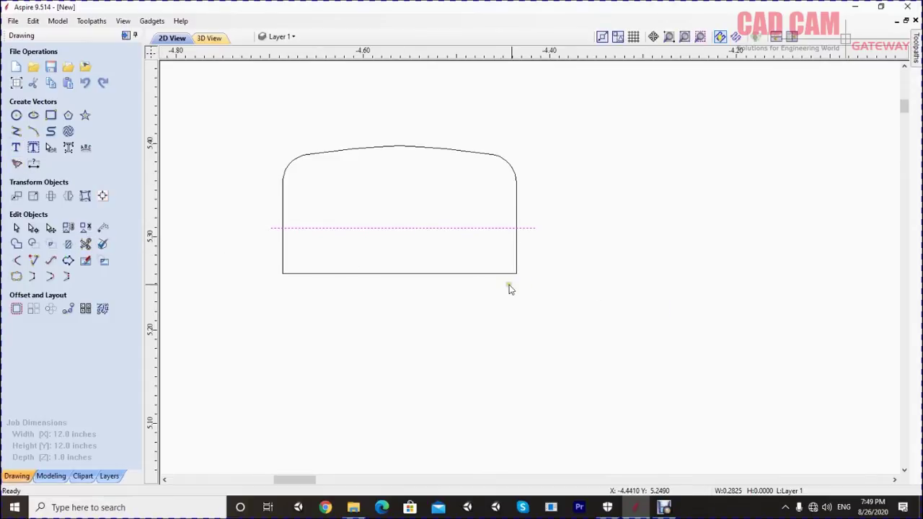
{"action": "left_click", "coordinate": [86, 245]}
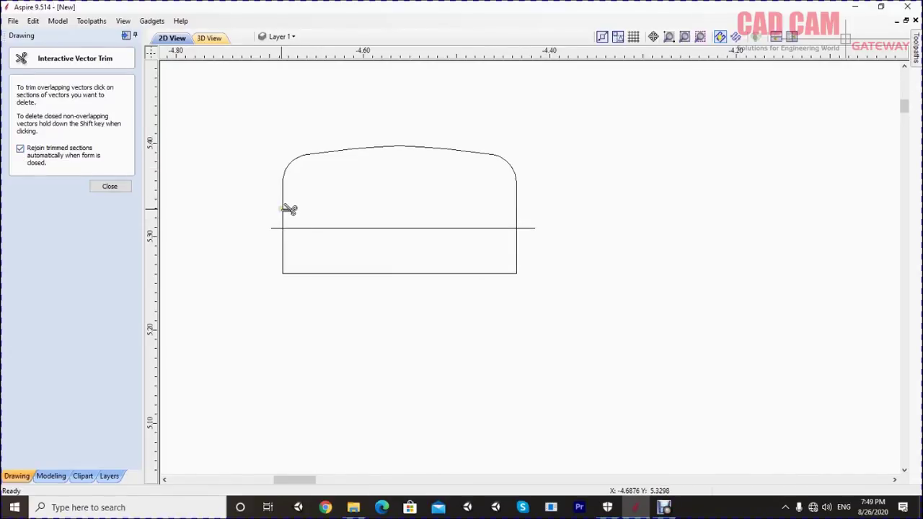
Trim away the section below the line, delete the horizontal line, then undo that deletion
{"action": "left_click", "coordinate": [289, 265]}
{"action": "key", "text": "Escape"}
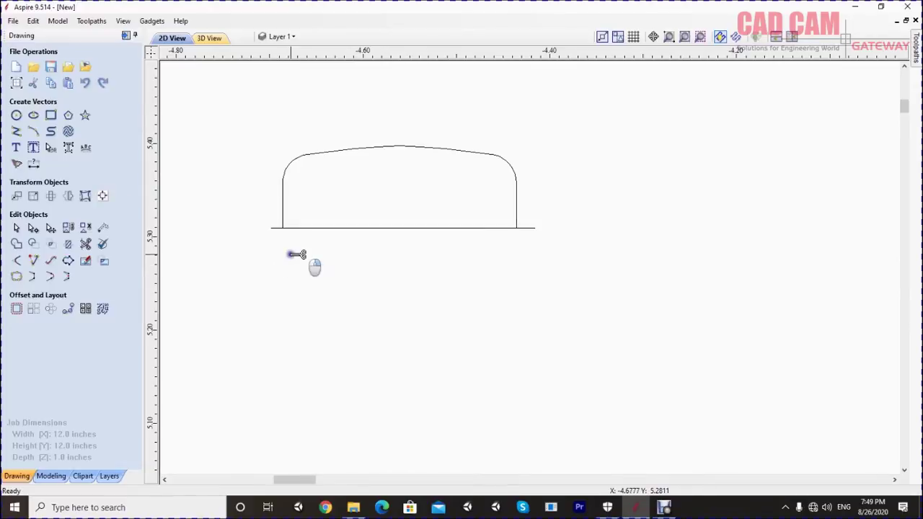
{"action": "left_click", "coordinate": [316, 228]}
{"action": "key", "text": "Delete"}
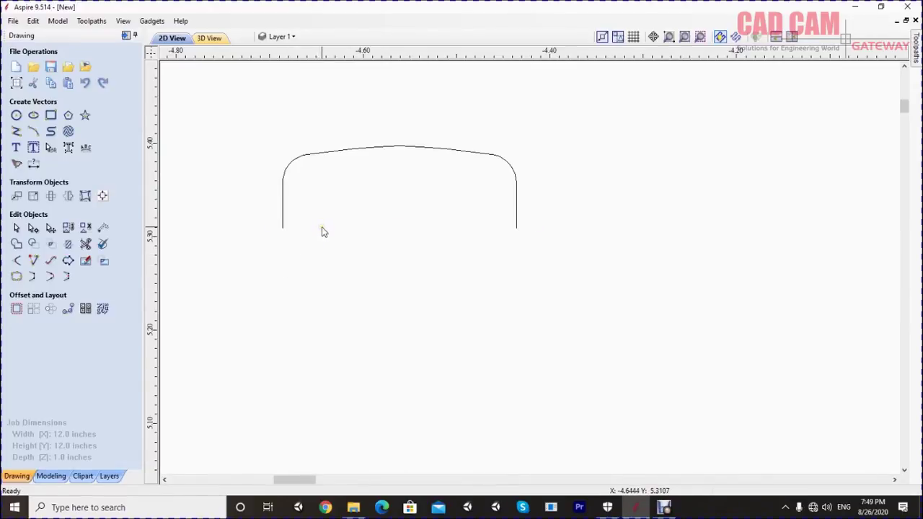
{"action": "key", "text": "ctrl+z"}
{"action": "key", "text": "ctrl+z"}
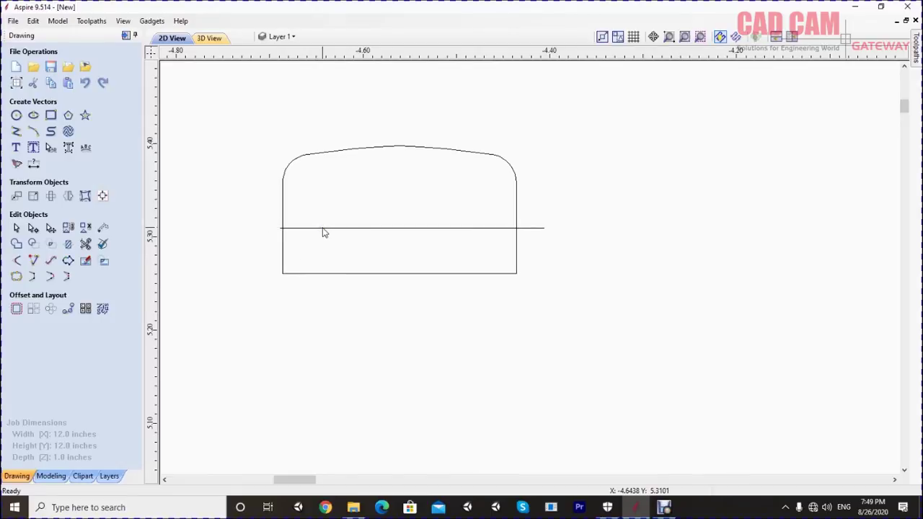
Trim the lower section again, then undo the trim and select the horizontal line
{"action": "left_click", "coordinate": [85, 244]}
{"action": "left_click", "coordinate": [281, 263]}
{"action": "key", "text": "Escape"}
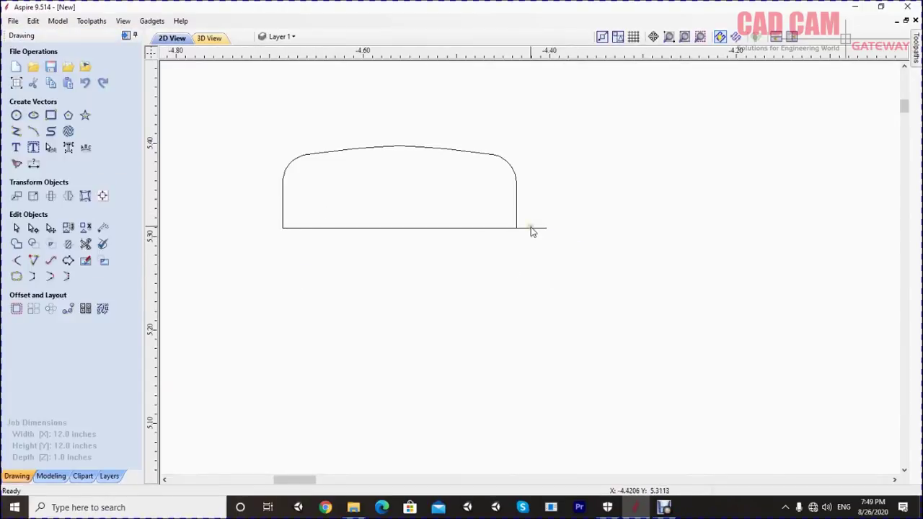
{"action": "left_click", "coordinate": [527, 229]}
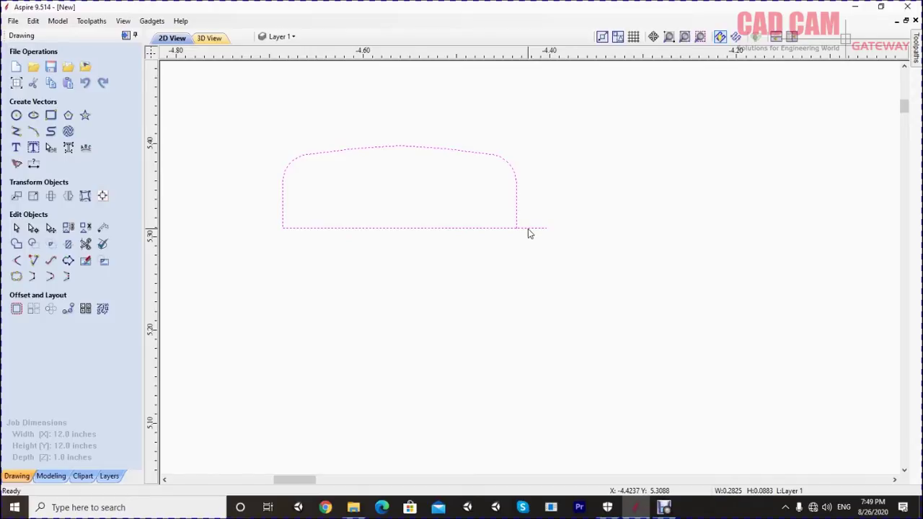
{"action": "left_click", "coordinate": [531, 238]}
{"action": "key", "text": "ctrl+z"}
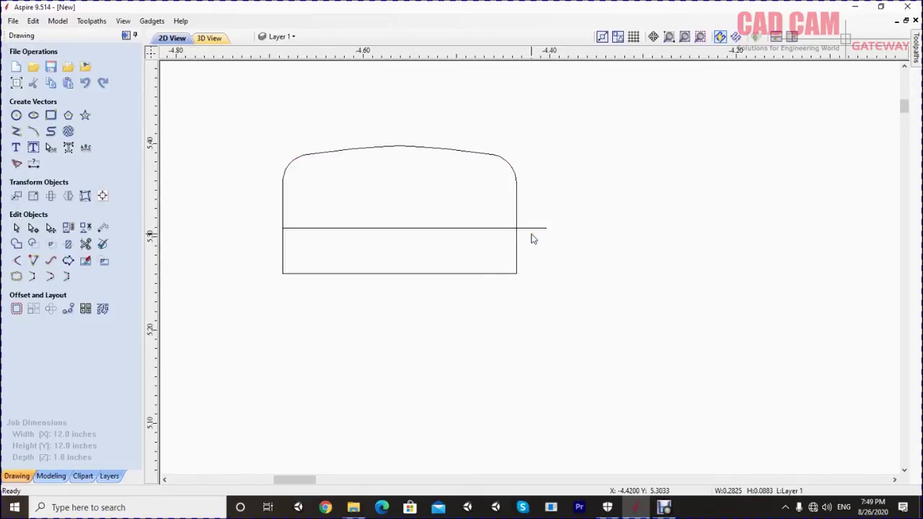
{"action": "left_click_drag", "start_coordinate": [569, 261], "coordinate": [541, 199]}
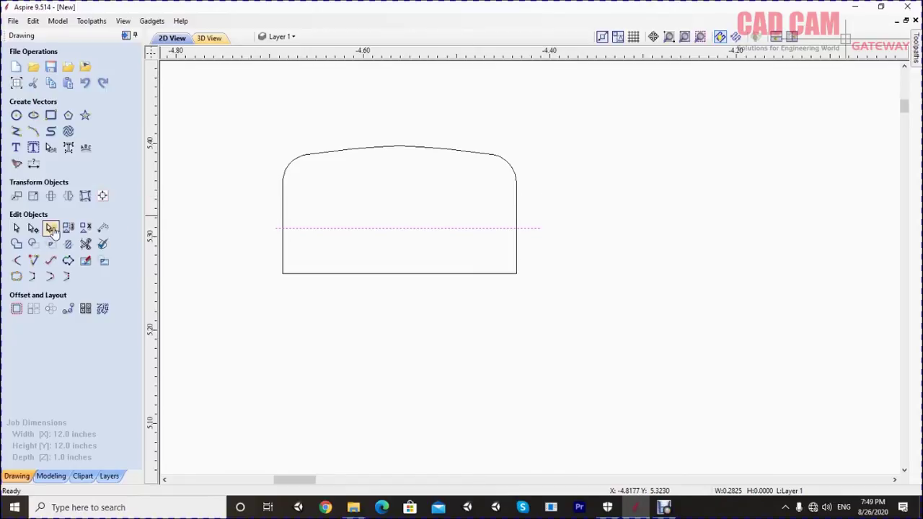
Trim off the lower section, delete the horizontal baseline, and select the remaining arch outline
{"action": "left_click", "coordinate": [56, 262]}
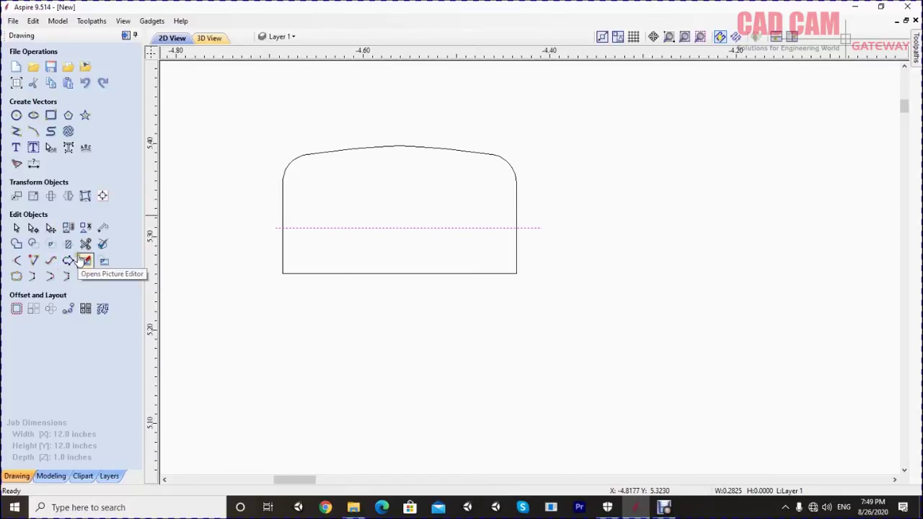
{"action": "left_click", "coordinate": [352, 271]}
{"action": "right_click", "coordinate": [370, 258]}
{"action": "left_click", "coordinate": [404, 226]}
{"action": "left_click", "coordinate": [377, 239]}
{"action": "left_click", "coordinate": [369, 218]}
{"action": "key", "text": "Delete"}
{"action": "scroll", "coordinate": [362, 222], "scroll_direction": "down", "scroll_amount": 1}
{"action": "scroll", "coordinate": [362, 223], "scroll_direction": "down", "scroll_amount": 1}
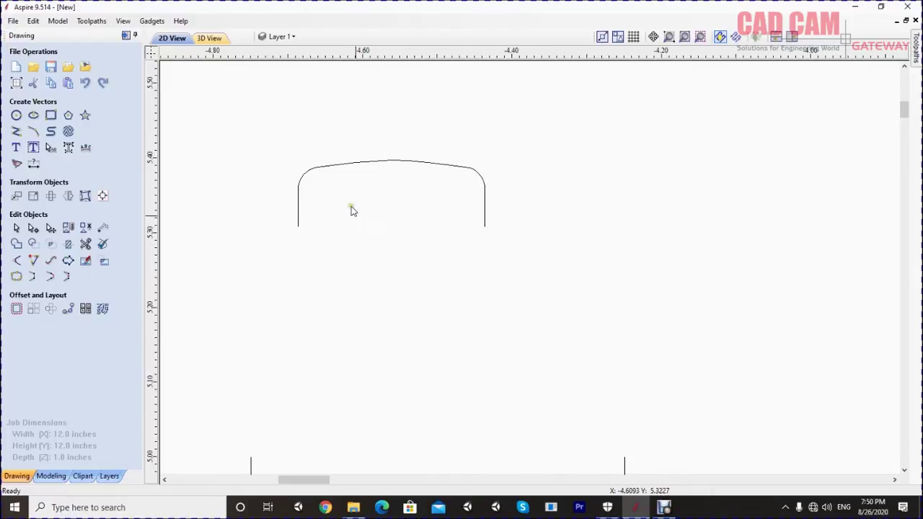
{"action": "left_click", "coordinate": [454, 167]}
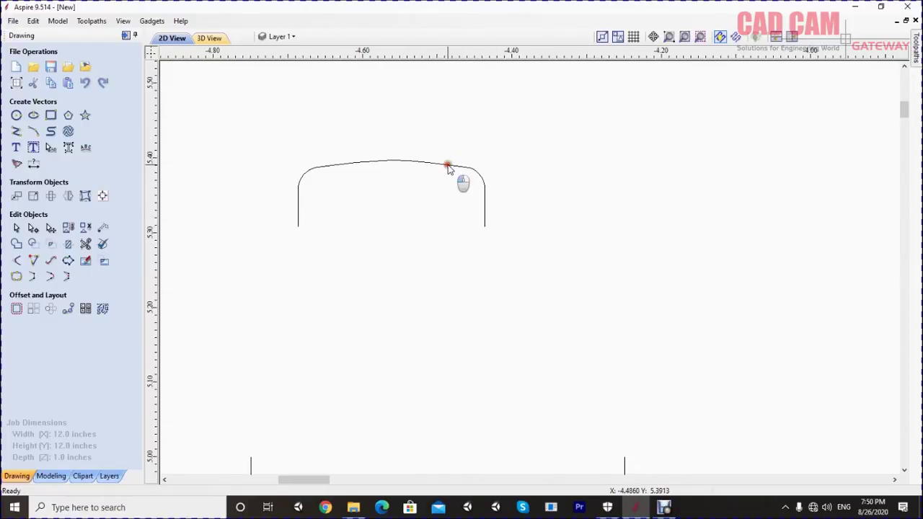
In Set Size, give the arch a 0.1 inch height, unlink XY, and set width 0.25 inch
{"action": "left_click", "coordinate": [34, 199]}
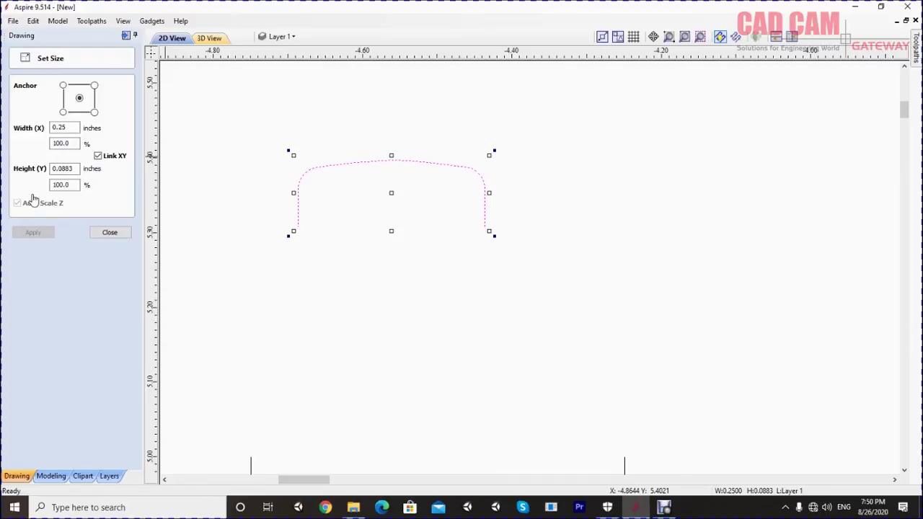
{"action": "left_click", "coordinate": [63, 168]}
{"action": "left_click_drag", "start_coordinate": [58, 168], "coordinate": [78, 169]}
{"action": "type", "text": "1"}
{"action": "key", "text": "Return"}
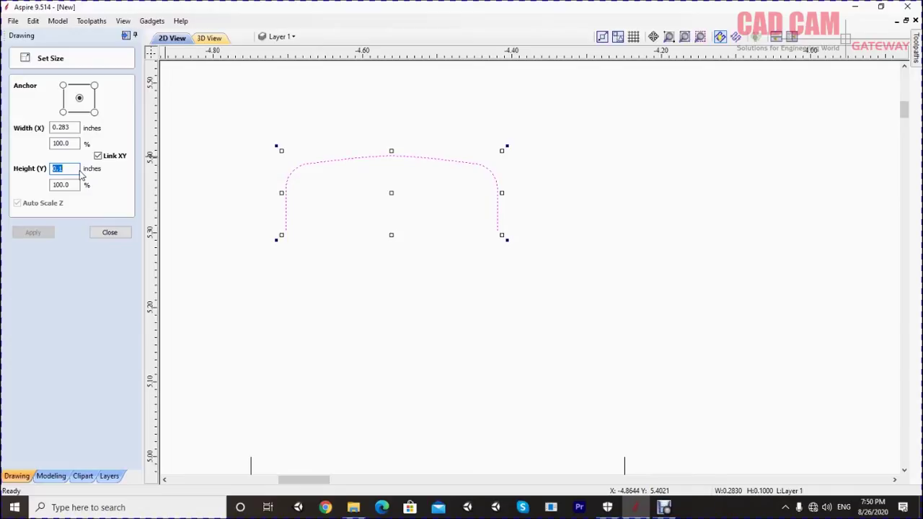
{"action": "left_click", "coordinate": [97, 155]}
{"action": "double_click", "coordinate": [64, 128]}
{"action": "type", "text": "0.25"}
{"action": "key", "text": "Return"}
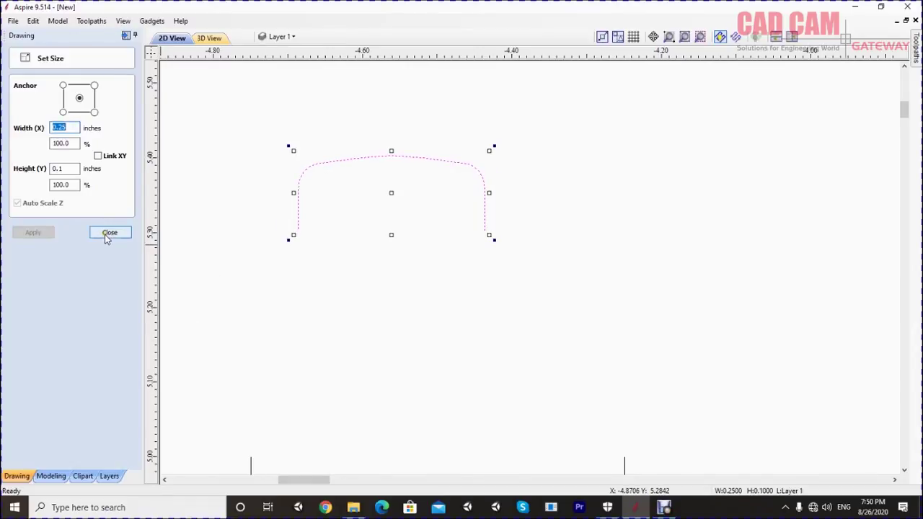
Re-enter the arch height, trying 0.125 inch before settling back on 0.1 inch
{"action": "left_click", "coordinate": [69, 168]}
{"action": "type", "text": "25"}
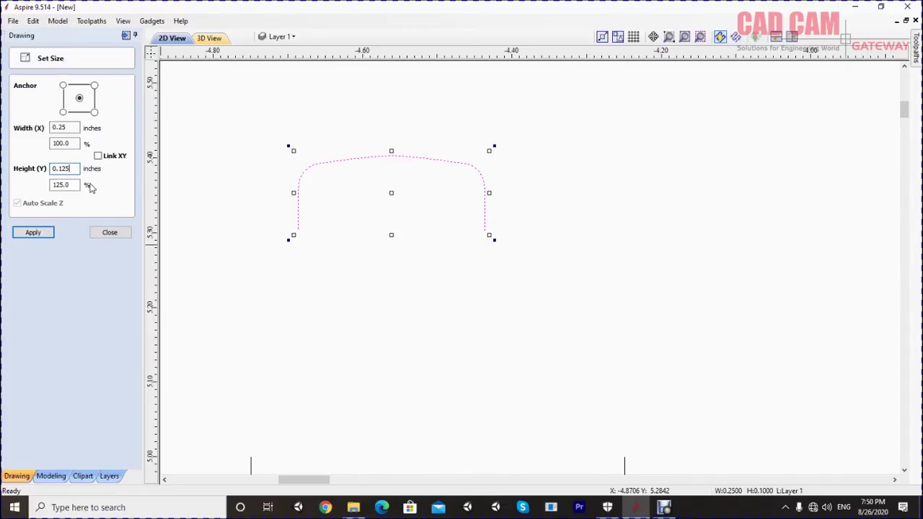
{"action": "key", "text": "Return"}
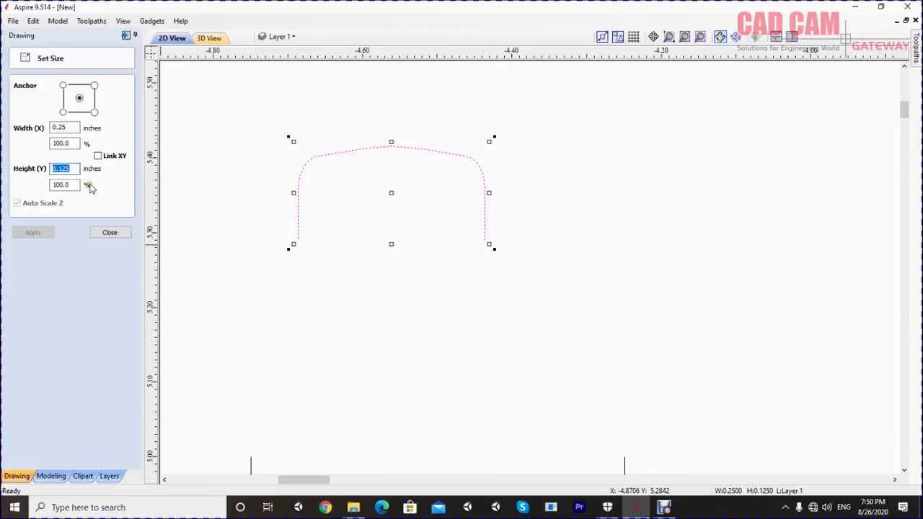
{"action": "type", "text": "0.1"}
{"action": "key", "text": "Return"}
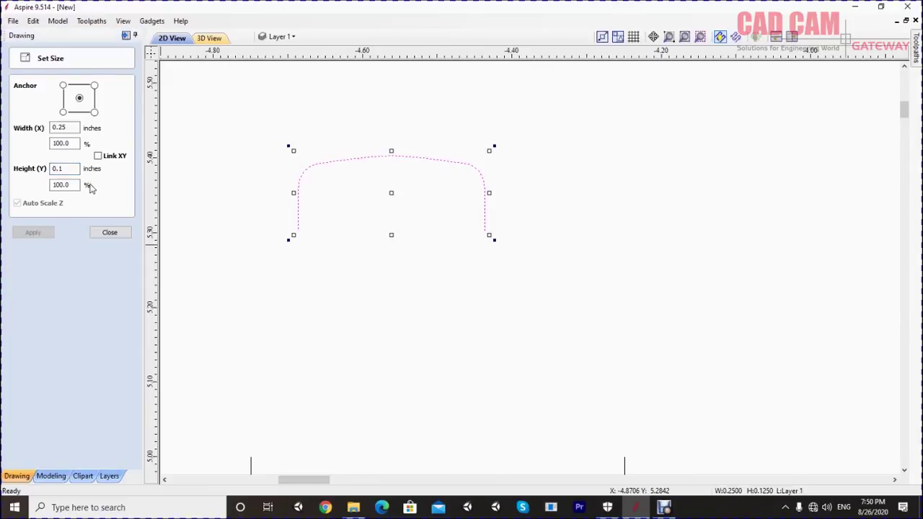
Close Set Size, zoom out, and drag a selection window around the whole line grid
{"action": "left_click", "coordinate": [104, 235]}
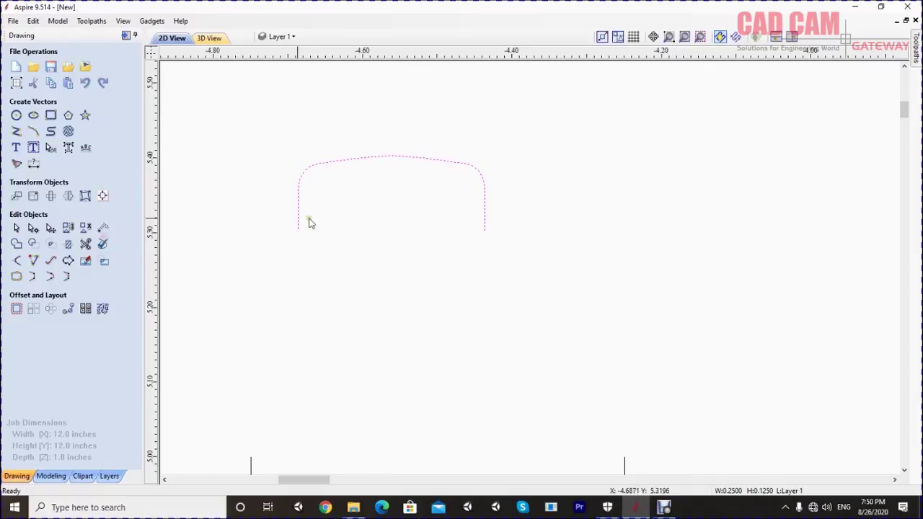
{"action": "scroll", "coordinate": [379, 161], "scroll_direction": "down", "scroll_amount": 2}
{"action": "scroll", "coordinate": [462, 165], "scroll_direction": "down", "scroll_amount": 1}
{"action": "scroll", "coordinate": [351, 152], "scroll_direction": "down", "scroll_amount": 2}
{"action": "scroll", "coordinate": [334, 147], "scroll_direction": "down", "scroll_amount": 1}
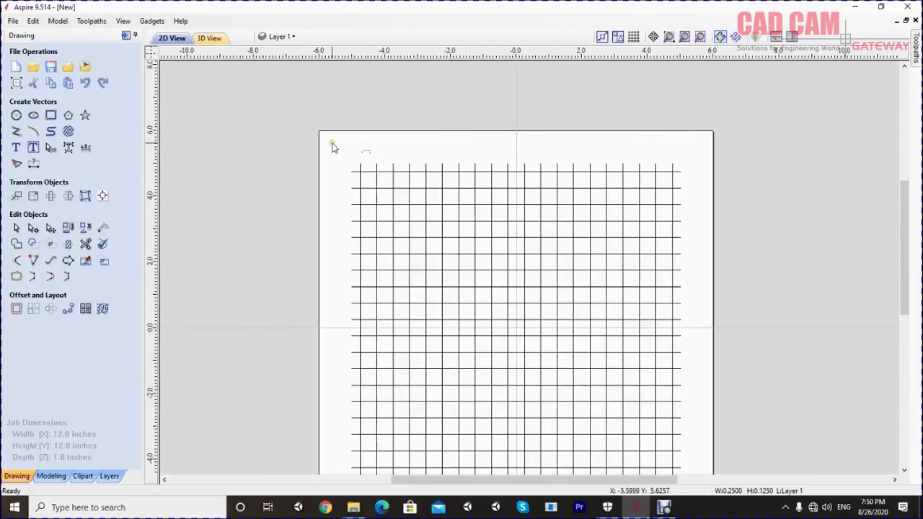
{"action": "scroll", "coordinate": [371, 147], "scroll_direction": "down", "scroll_amount": 1}
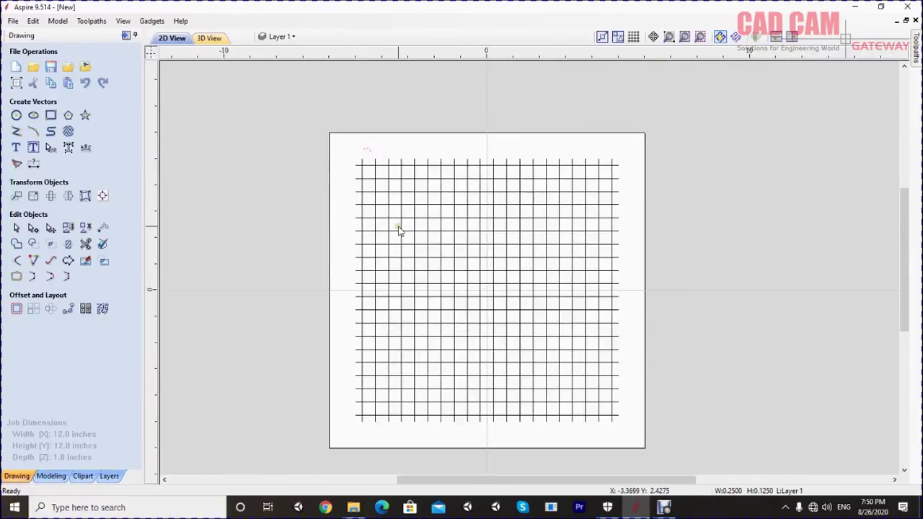
{"action": "left_click_drag", "start_coordinate": [619, 166], "coordinate": [351, 432]}
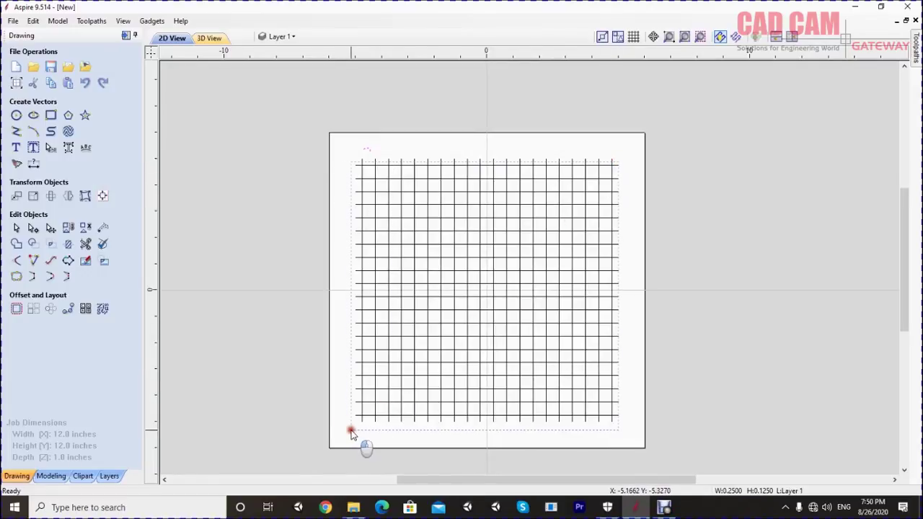
{"action": "left_click_drag", "start_coordinate": [351, 431], "coordinate": [359, 420]}
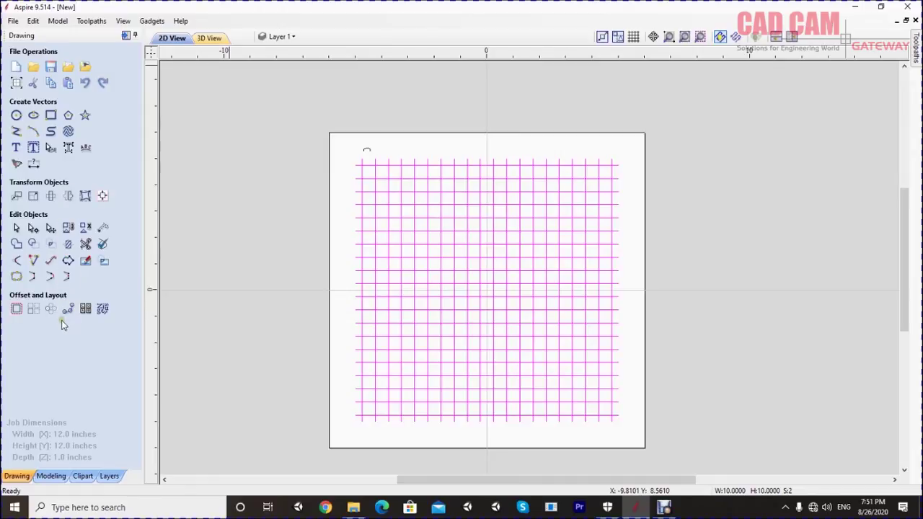
Open Extrude and Weave from the 3D modelling tools and use the selected grid lines as drive rails
{"action": "left_click", "coordinate": [50, 476]}
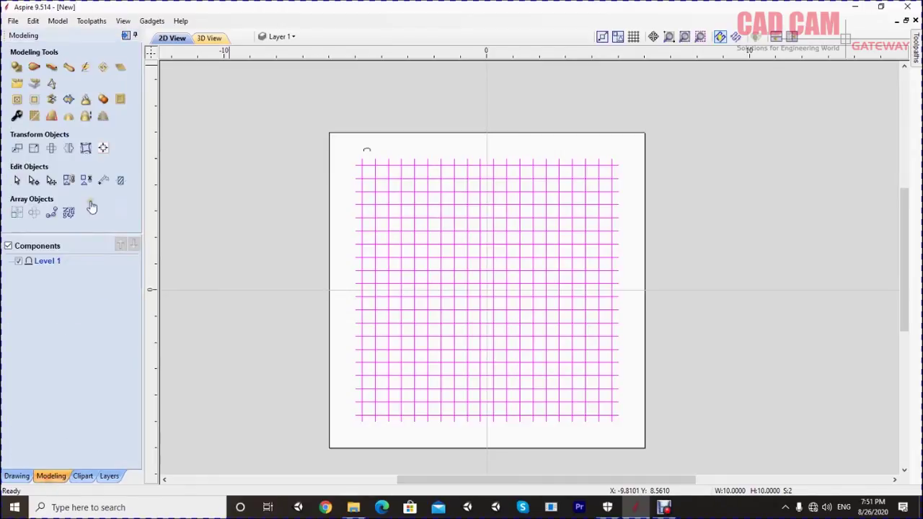
{"action": "left_click", "coordinate": [51, 69]}
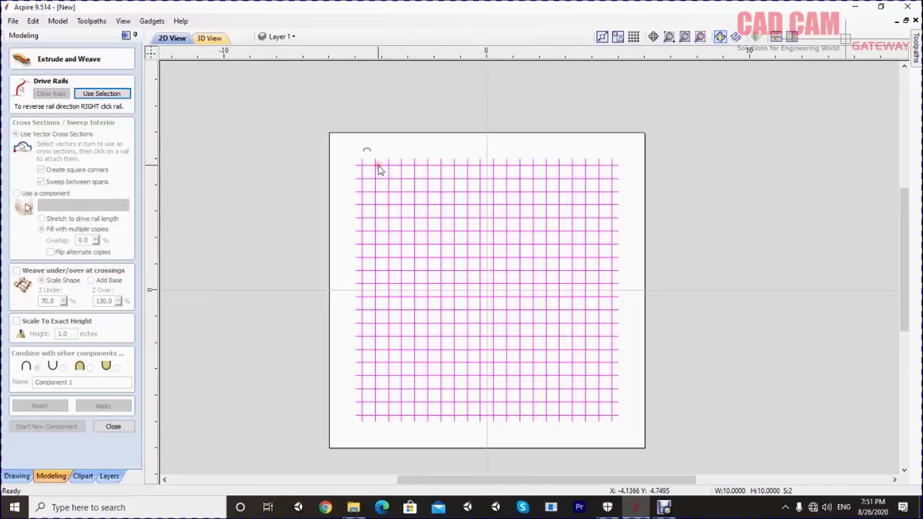
{"action": "left_click", "coordinate": [93, 101]}
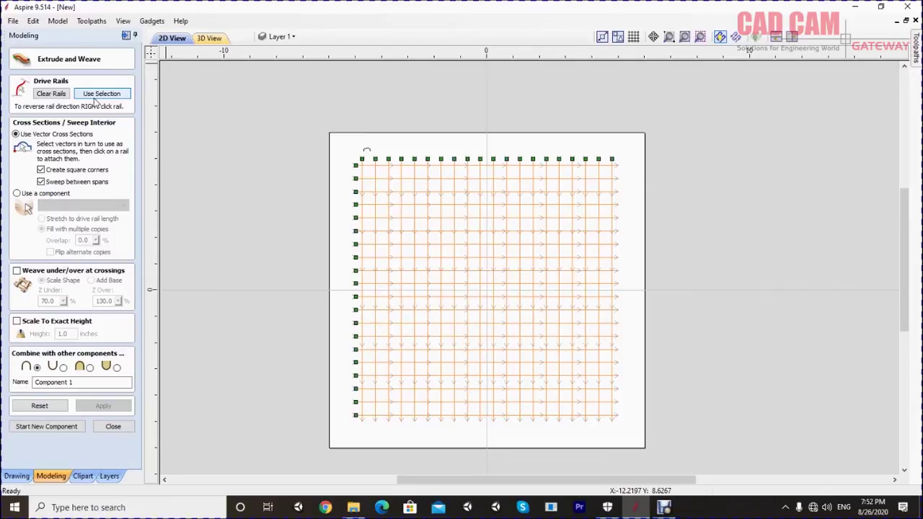
{"action": "scroll", "coordinate": [365, 148], "scroll_direction": "up", "scroll_amount": 2}
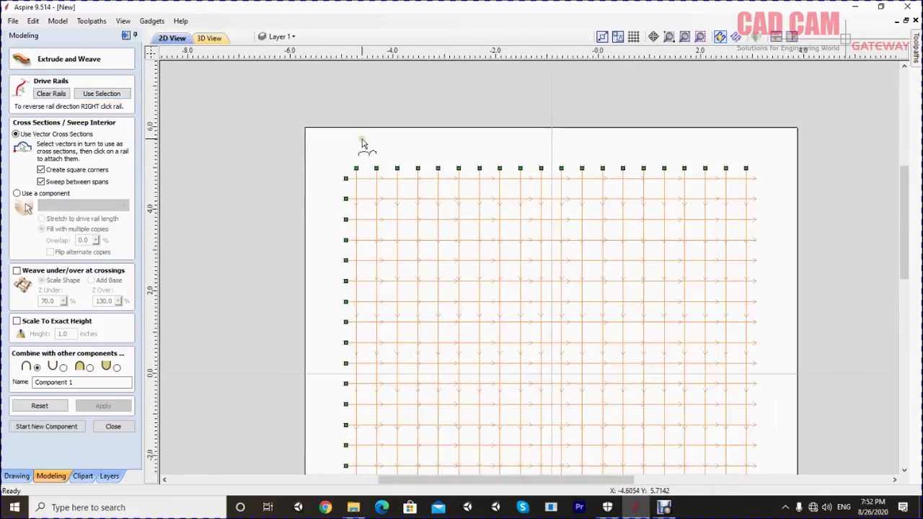
Attach the arc as the rails' cross-section and apply in 3D View to build the arched-strip lattice
{"action": "scroll", "coordinate": [365, 148], "scroll_direction": "up", "scroll_amount": 1}
{"action": "left_click", "coordinate": [365, 160]}
{"action": "left_click", "coordinate": [384, 184]}
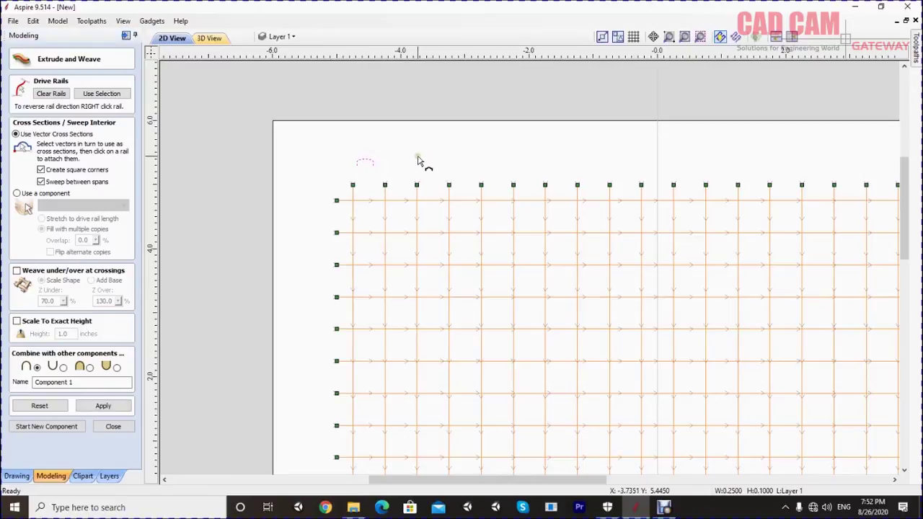
{"action": "scroll", "coordinate": [344, 110], "scroll_direction": "down", "scroll_amount": 2}
{"action": "scroll", "coordinate": [344, 111], "scroll_direction": "down", "scroll_amount": 1}
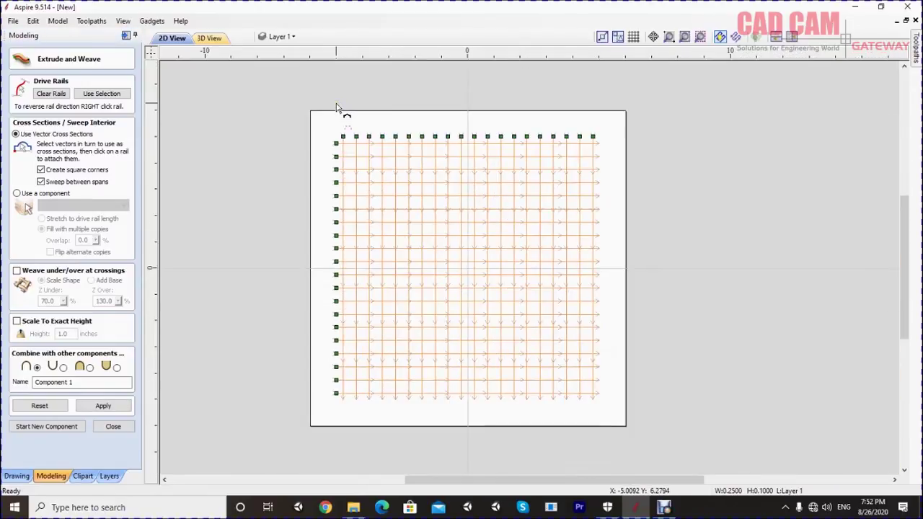
{"action": "left_click", "coordinate": [205, 42]}
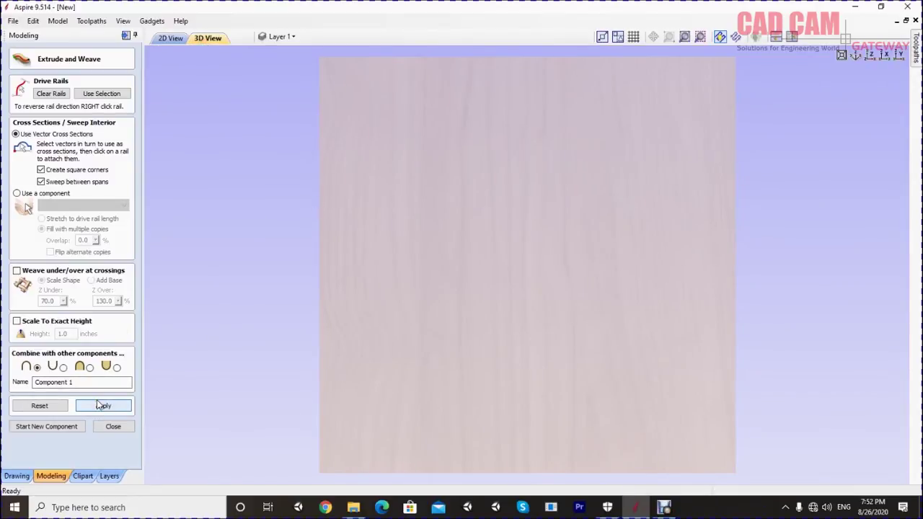
{"action": "left_click", "coordinate": [101, 407]}
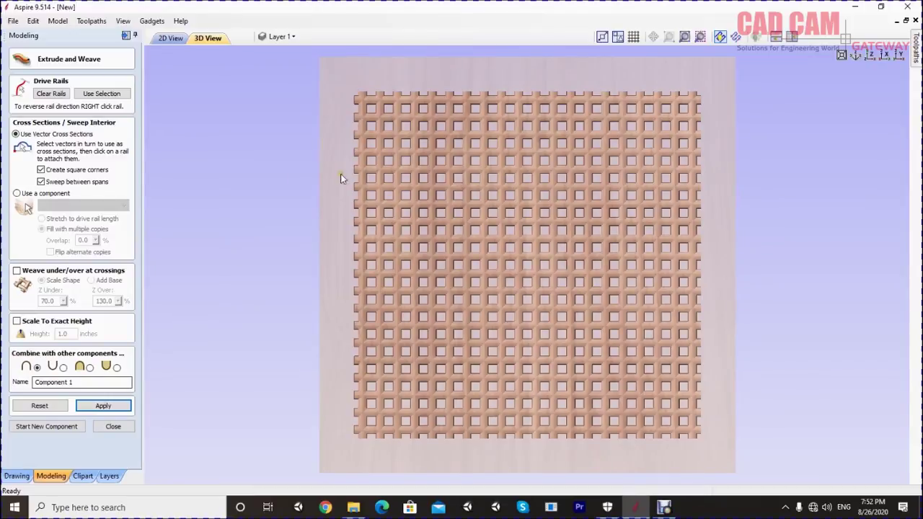
{"action": "mouse_move", "coordinate": [530, 305]}
{"action": "left_mouse_down"}
{"action": "mouse_move", "coordinate": [508, 224]}
{"action": "mouse_move", "coordinate": [393, 227]}
{"action": "left_mouse_up"}
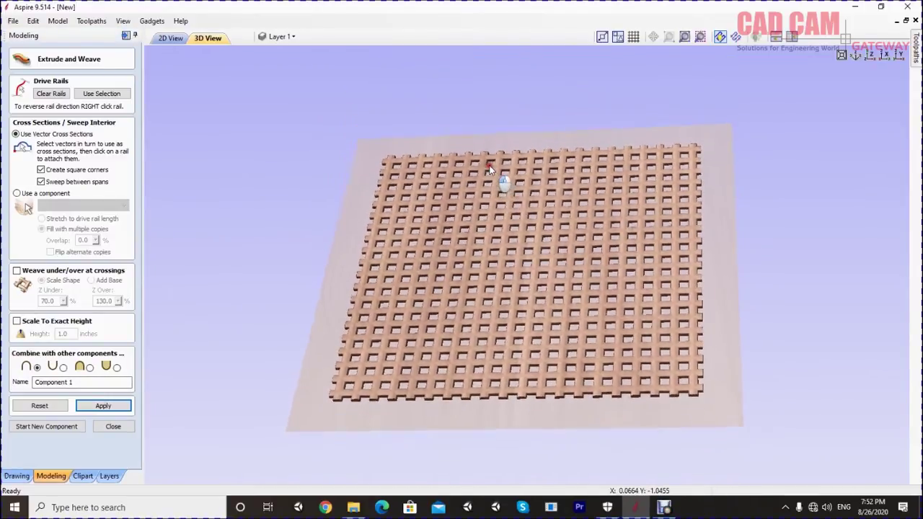
{"action": "scroll", "coordinate": [393, 228], "scroll_direction": "up", "scroll_amount": 2}
{"action": "scroll", "coordinate": [434, 190], "scroll_direction": "up", "scroll_amount": 3}
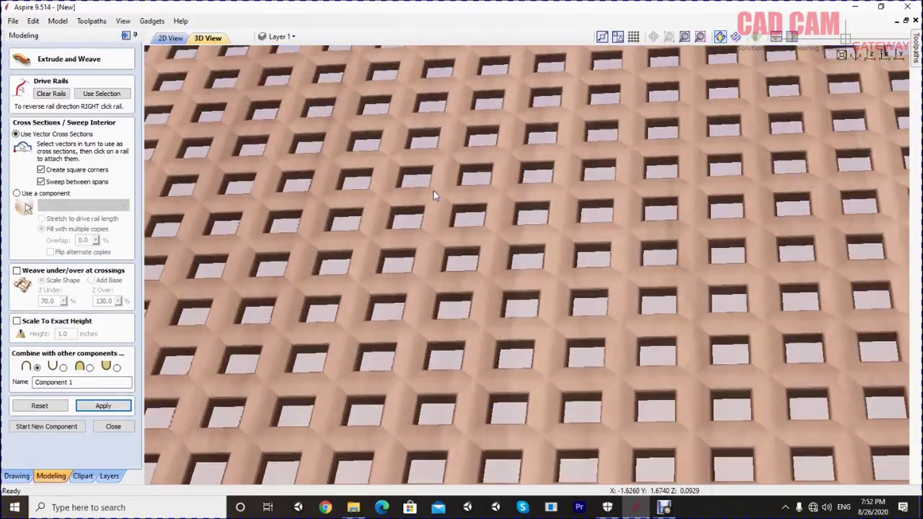
{"action": "scroll", "coordinate": [434, 191], "scroll_direction": "up", "scroll_amount": 2}
{"action": "scroll", "coordinate": [540, 210], "scroll_direction": "down", "scroll_amount": 3}
{"action": "mouse_move", "coordinate": [541, 211]}
{"action": "left_mouse_down"}
{"action": "mouse_move", "coordinate": [540, 295]}
{"action": "mouse_move", "coordinate": [560, 287]}
{"action": "left_mouse_up"}
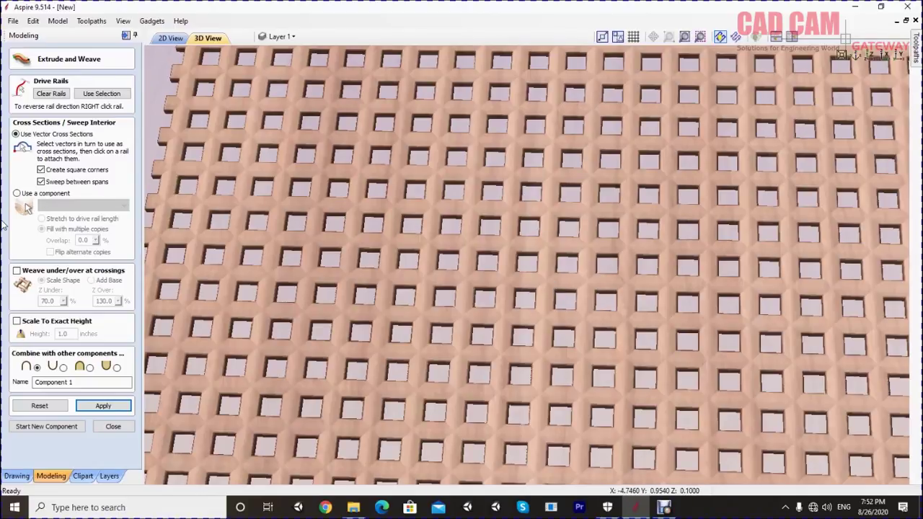
Enable under/over weaving at crossings (Z Under 70%, Z Over 130%), apply, and orbit to inspect it
{"action": "left_click", "coordinate": [16, 271]}
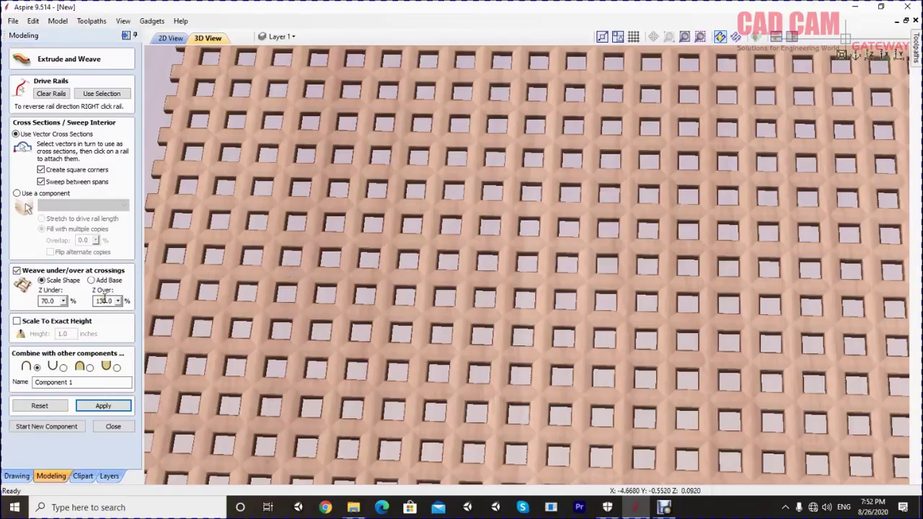
{"action": "left_click", "coordinate": [92, 408]}
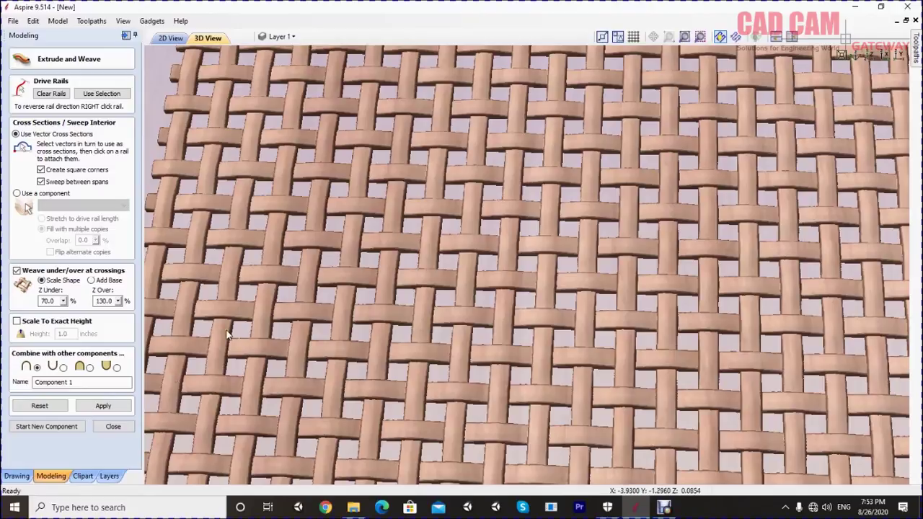
{"action": "left_click", "coordinate": [449, 320]}
{"action": "left_click_drag", "start_coordinate": [449, 319], "coordinate": [428, 205]}
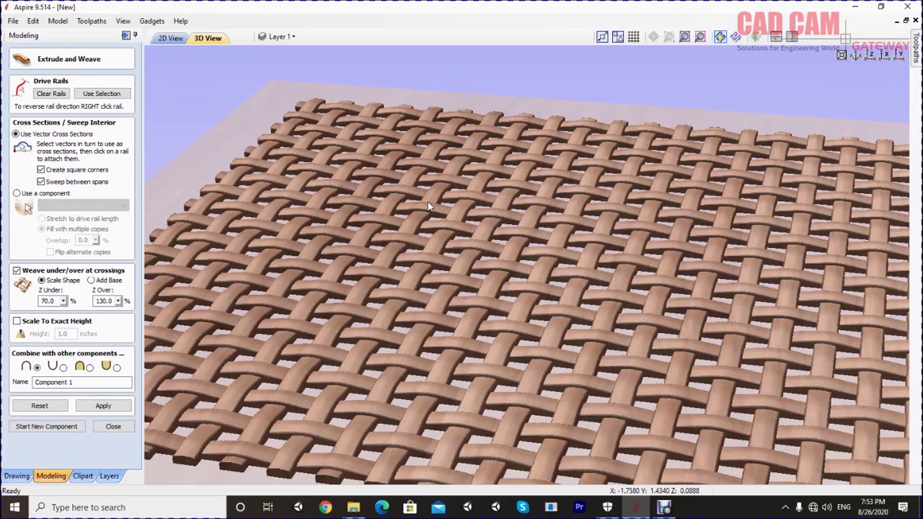
{"action": "scroll", "coordinate": [427, 207], "scroll_direction": "down", "scroll_amount": 3}
{"action": "mouse_move", "coordinate": [427, 206]}
{"action": "left_mouse_down"}
{"action": "mouse_move", "coordinate": [439, 347]}
{"action": "mouse_move", "coordinate": [488, 371]}
{"action": "mouse_move", "coordinate": [596, 329]}
{"action": "mouse_move", "coordinate": [647, 247]}
{"action": "mouse_move", "coordinate": [631, 238]}
{"action": "mouse_move", "coordinate": [597, 287]}
{"action": "left_mouse_up"}
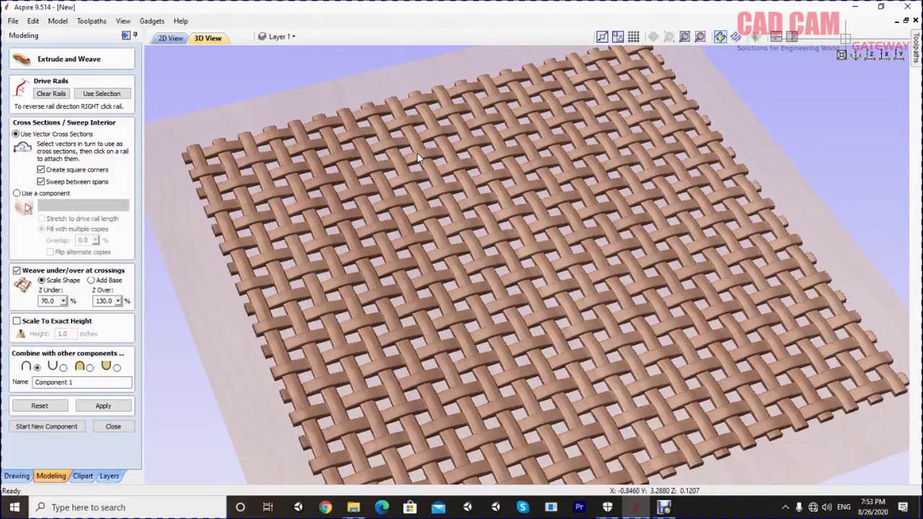
{"action": "left_click_drag", "start_coordinate": [418, 159], "coordinate": [281, 107]}
{"action": "scroll", "coordinate": [234, 139], "scroll_direction": "up", "scroll_amount": 5}
{"action": "scroll", "coordinate": [234, 138], "scroll_direction": "up", "scroll_amount": 2}
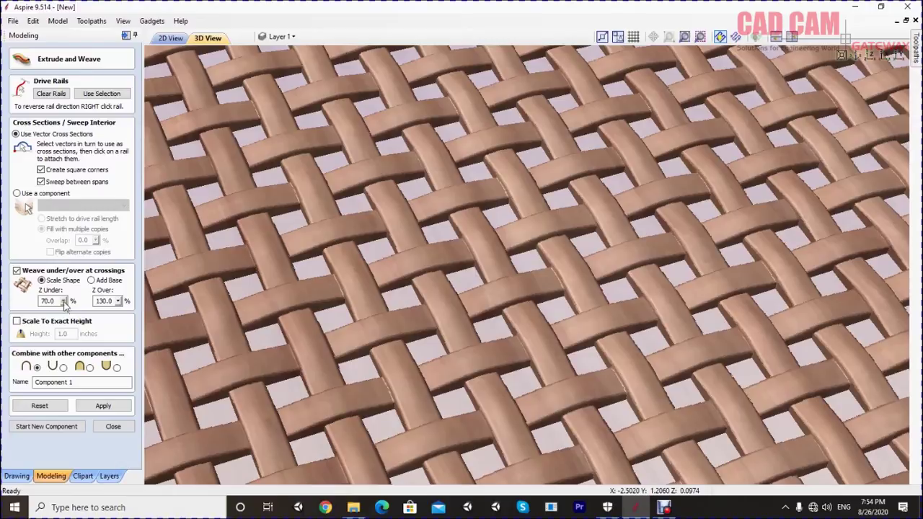
{"action": "left_click", "coordinate": [46, 301]}
Rebuild the weave with Z Under at 100%, then lower it to 46% and rebuild
{"action": "double_click", "coordinate": [47, 301]}
{"action": "type", "text": "10"}
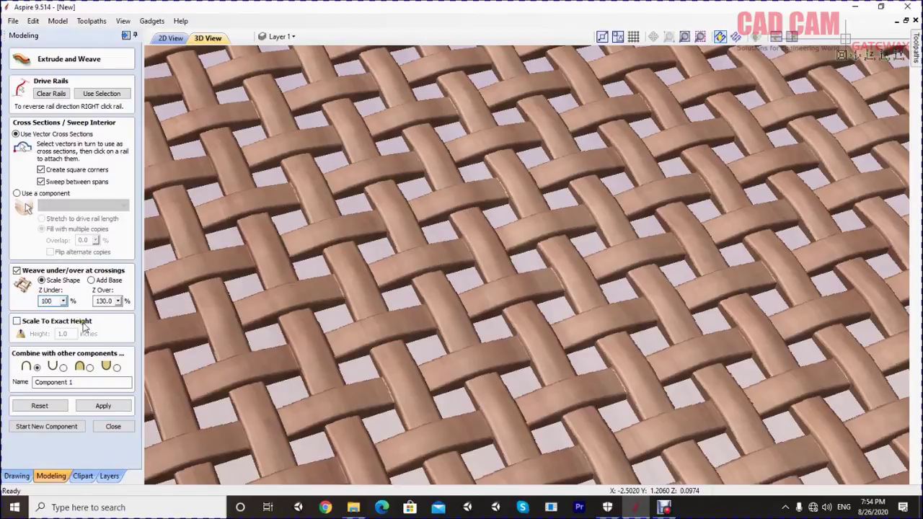
{"action": "left_click", "coordinate": [104, 407]}
{"action": "left_click", "coordinate": [103, 405]}
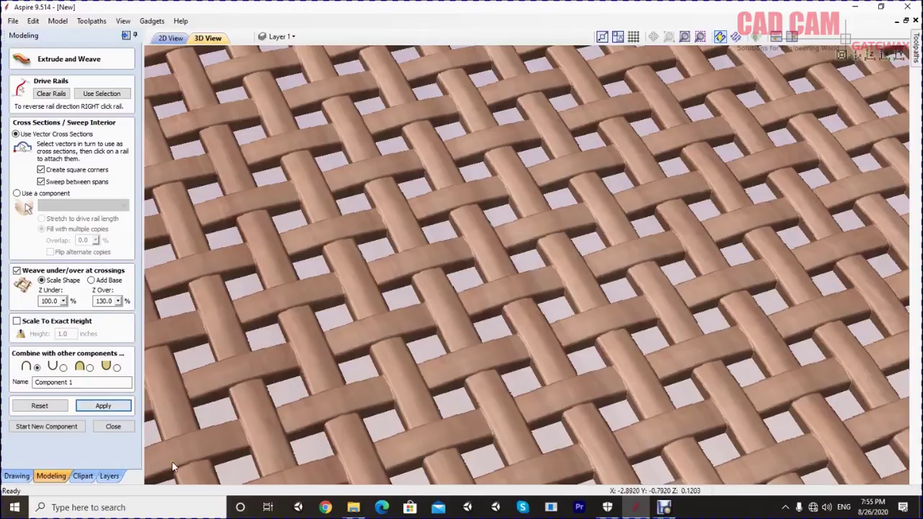
{"action": "left_click_drag", "start_coordinate": [64, 302], "coordinate": [37, 319]}
{"action": "type", "text": "46"}
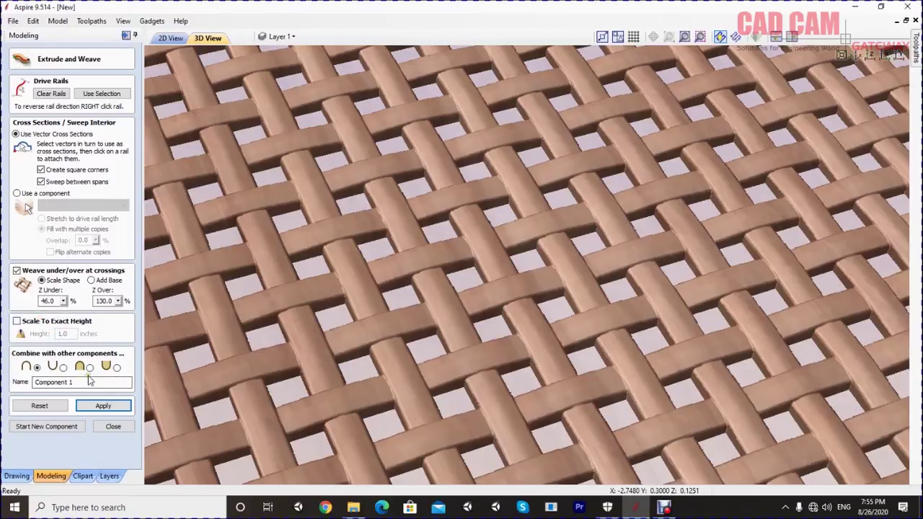
{"action": "left_click", "coordinate": [104, 405]}
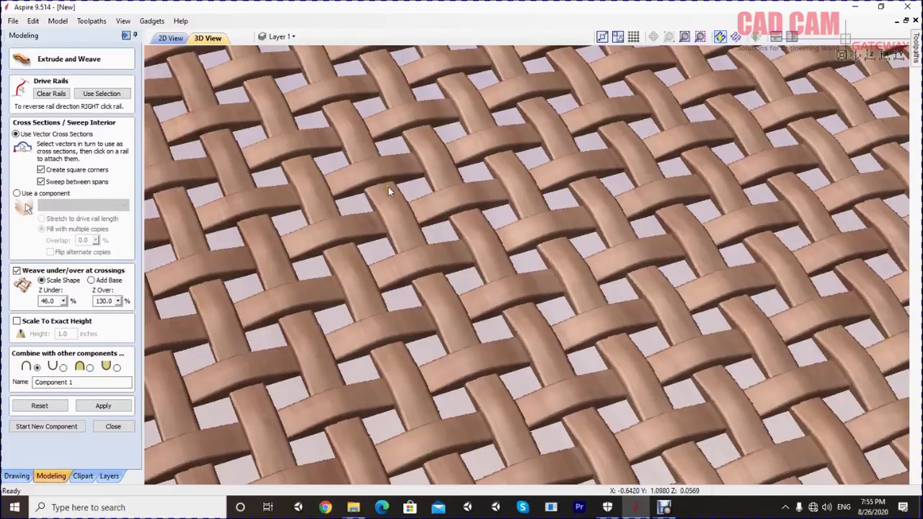
Rebuild the weave with Z Under at 10%, then again with Z Over at 100%
{"action": "double_click", "coordinate": [47, 301]}
{"action": "type", "text": "10"}
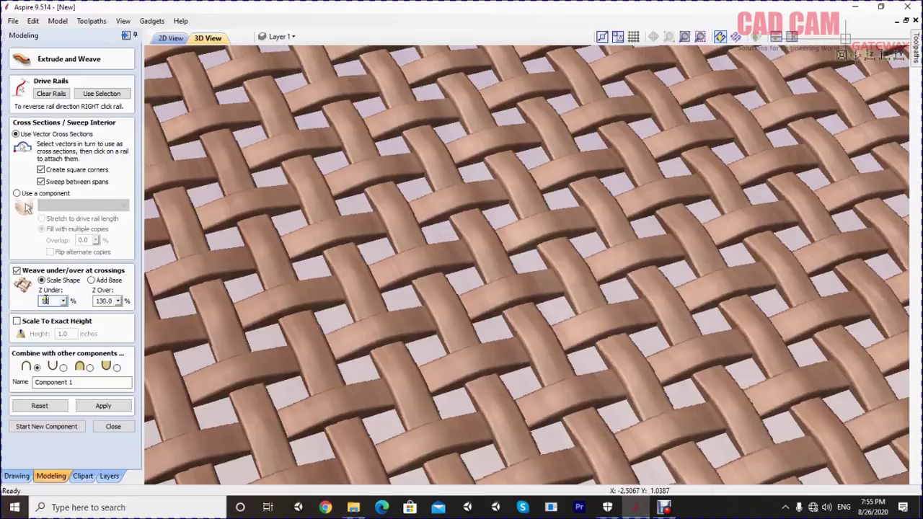
{"action": "left_click", "coordinate": [103, 406]}
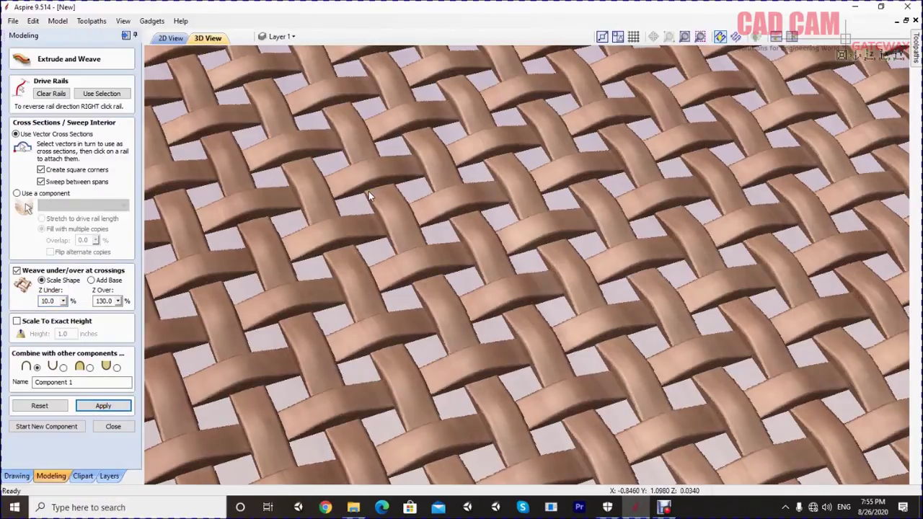
{"action": "double_click", "coordinate": [108, 300]}
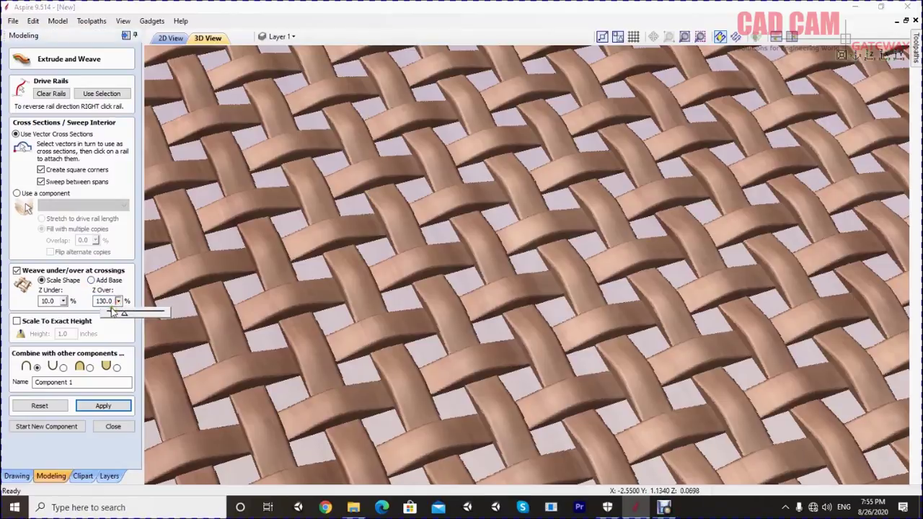
{"action": "left_click", "coordinate": [106, 301]}
{"action": "type", "text": "100"}
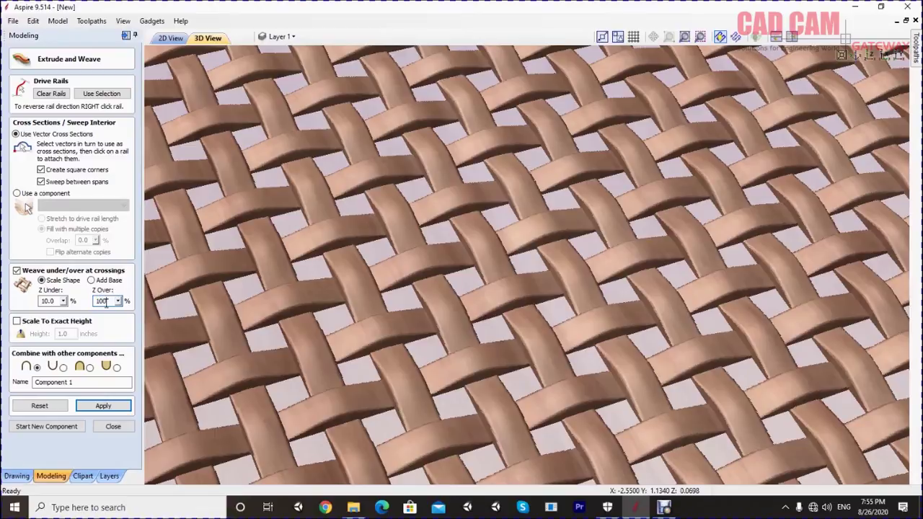
{"action": "left_click", "coordinate": [102, 406]}
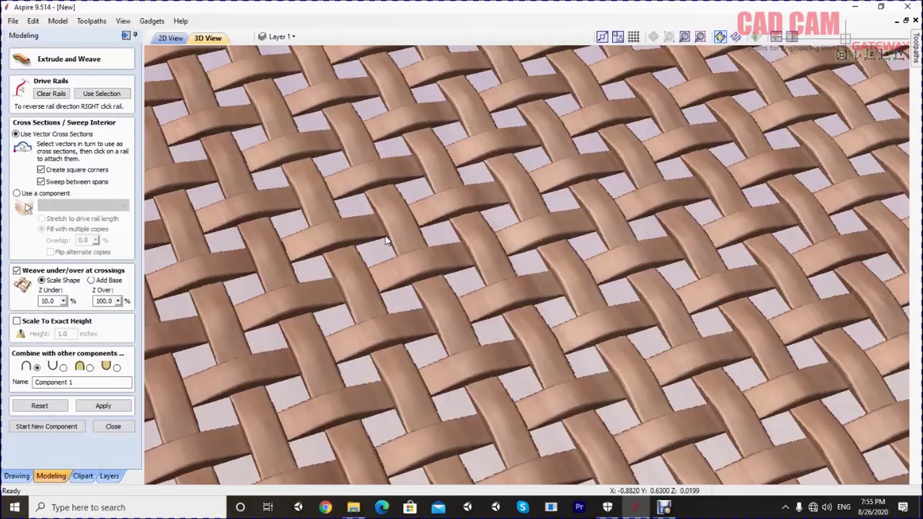
Set Z Under to 70% and Z Over to 140%, apply, and zoom in on the 3D weave
{"action": "double_click", "coordinate": [45, 300]}
{"action": "type", "text": "75"}
{"action": "double_click", "coordinate": [103, 302]}
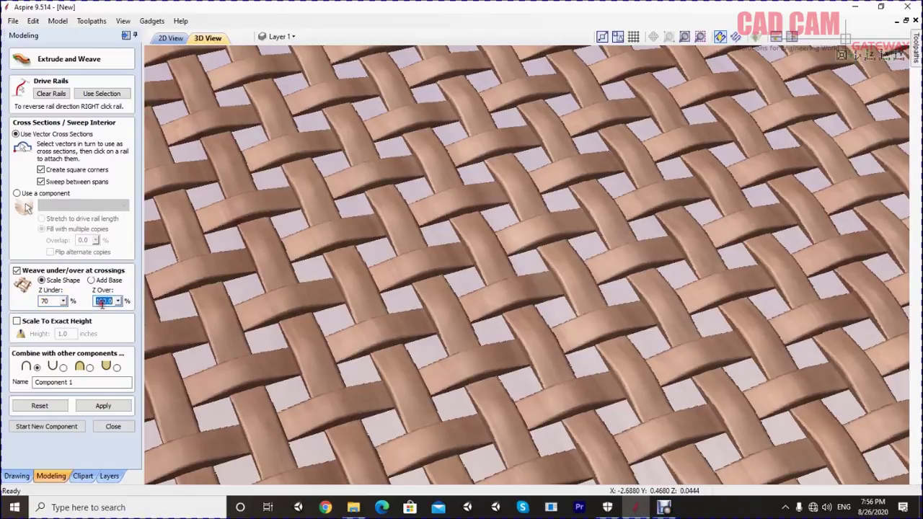
{"action": "type", "text": "140"}
{"action": "left_click", "coordinate": [104, 406]}
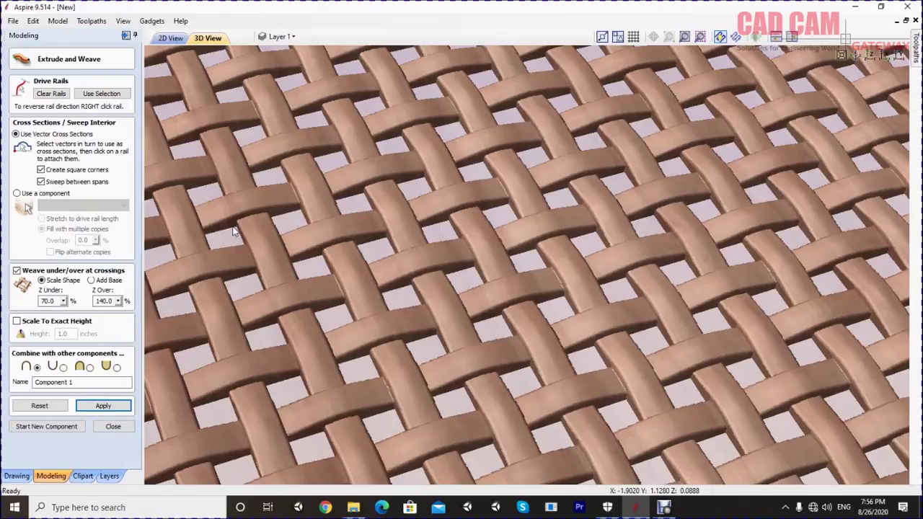
{"action": "scroll", "coordinate": [308, 180], "scroll_direction": "up", "scroll_amount": 3}
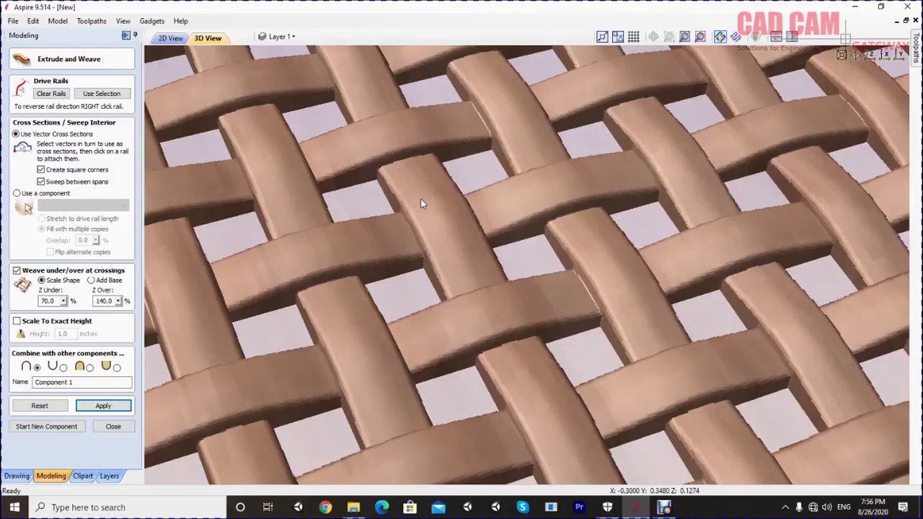
{"action": "scroll", "coordinate": [420, 200], "scroll_direction": "down", "scroll_amount": 2}
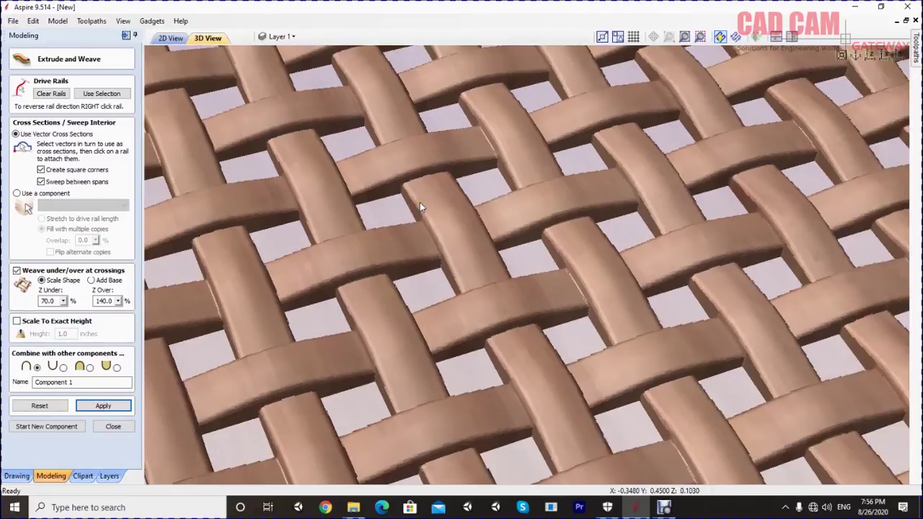
Zoom out to view the full over-and-under basket weave across the cherry panel
{"action": "scroll", "coordinate": [420, 202], "scroll_direction": "down", "scroll_amount": 2}
{"action": "scroll", "coordinate": [421, 205], "scroll_direction": "down", "scroll_amount": 2}
{"action": "scroll", "coordinate": [421, 205], "scroll_direction": "down", "scroll_amount": 2}
{"action": "scroll", "coordinate": [420, 203], "scroll_direction": "down", "scroll_amount": 2}
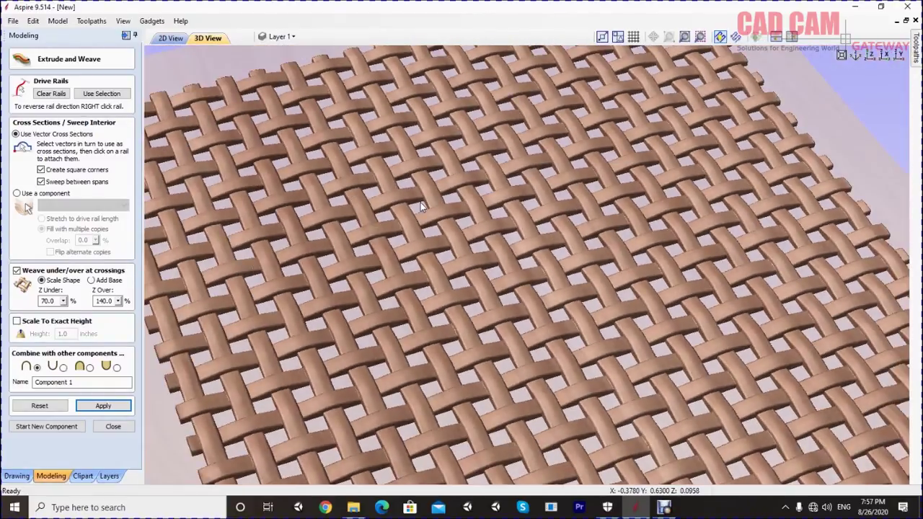
{"action": "scroll", "coordinate": [419, 202], "scroll_direction": "down", "scroll_amount": 2}
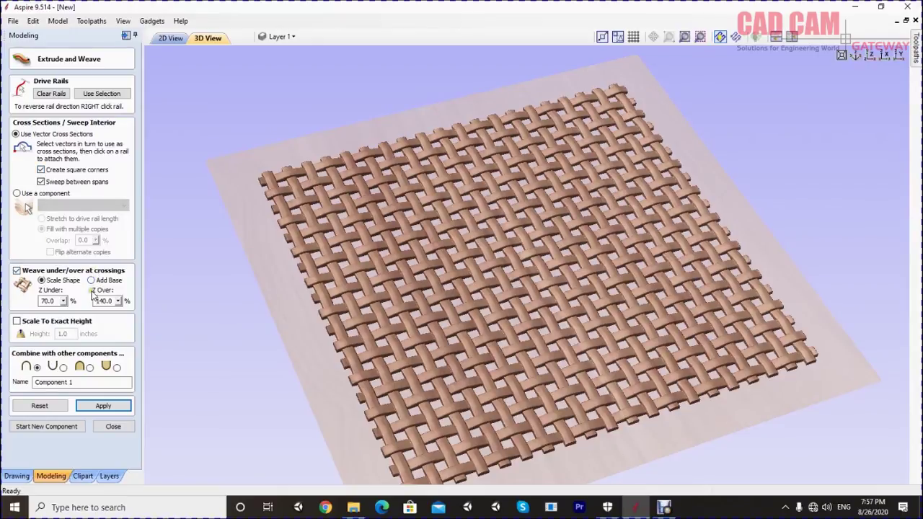
Switch the weave from scaling to Add Base and rebuild it
{"action": "left_click", "coordinate": [91, 281]}
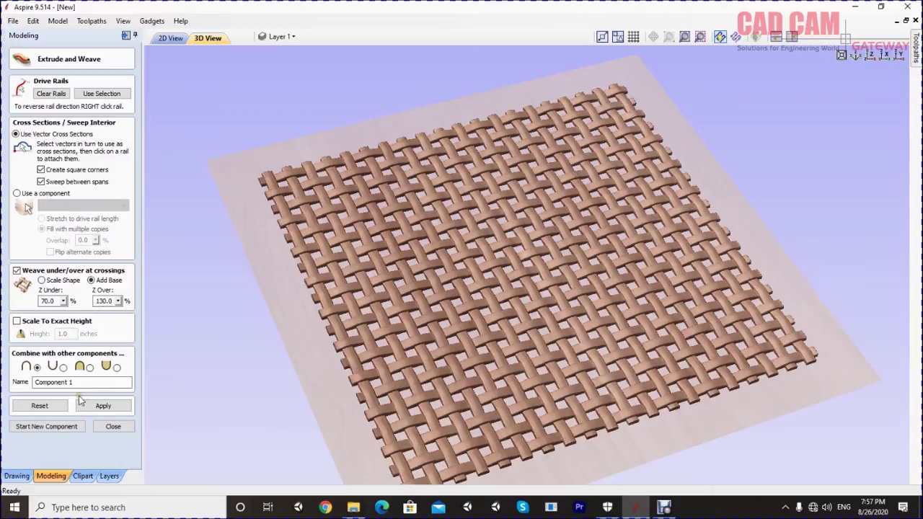
{"action": "scroll", "coordinate": [401, 257], "scroll_direction": "up", "scroll_amount": 2}
{"action": "scroll", "coordinate": [402, 260], "scroll_direction": "up", "scroll_amount": 3}
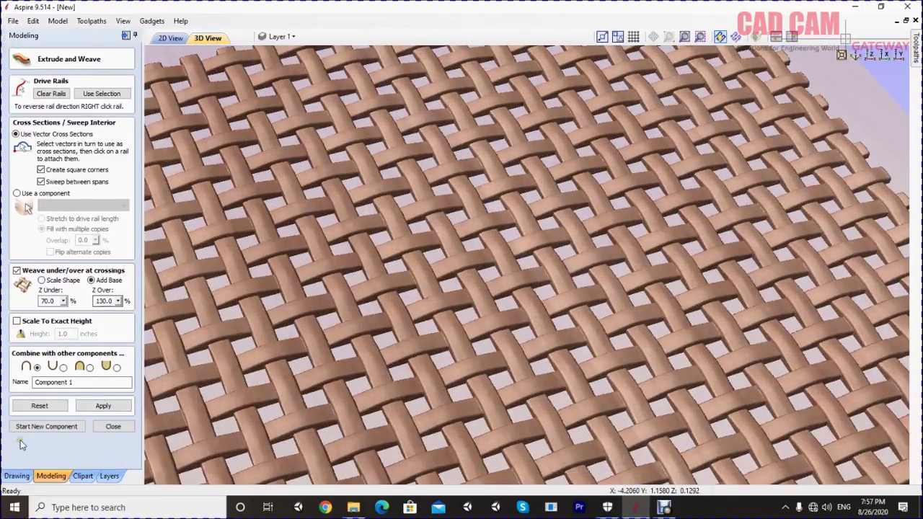
{"action": "left_click", "coordinate": [103, 409]}
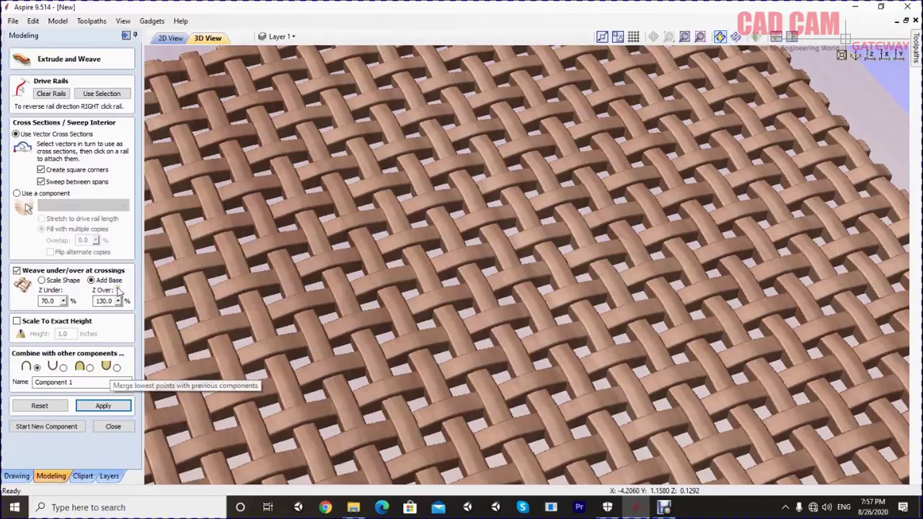
Rebuild the weave on the base with Z Under set to 50%
{"action": "left_click", "coordinate": [64, 301]}
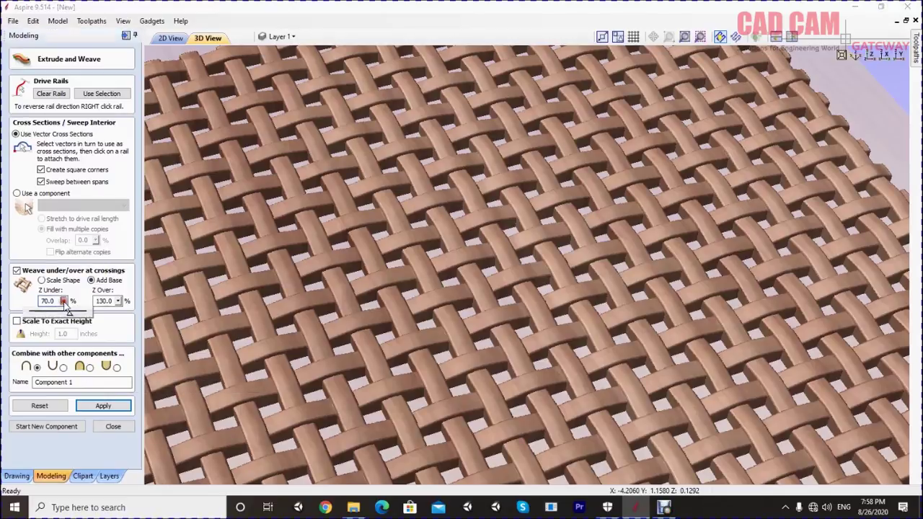
{"action": "double_click", "coordinate": [44, 300]}
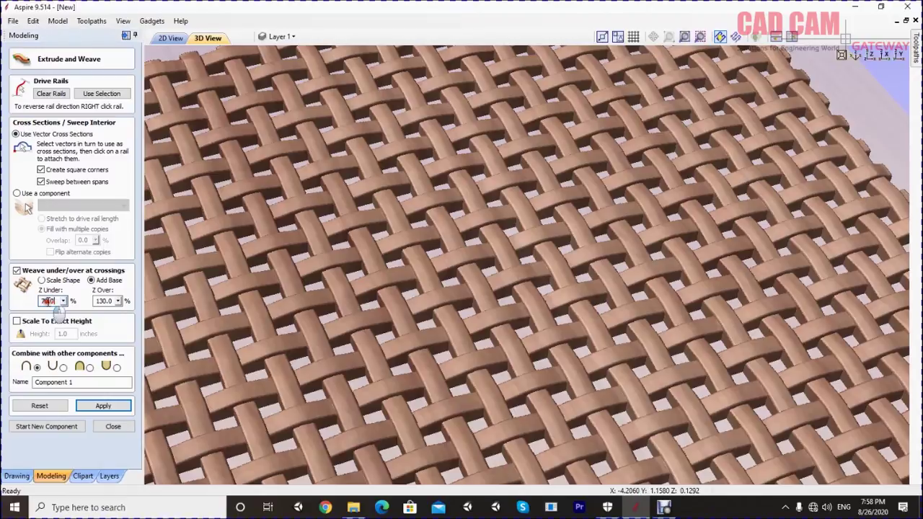
{"action": "type", "text": "50"}
{"action": "left_click", "coordinate": [94, 408]}
{"action": "left_click", "coordinate": [95, 408]}
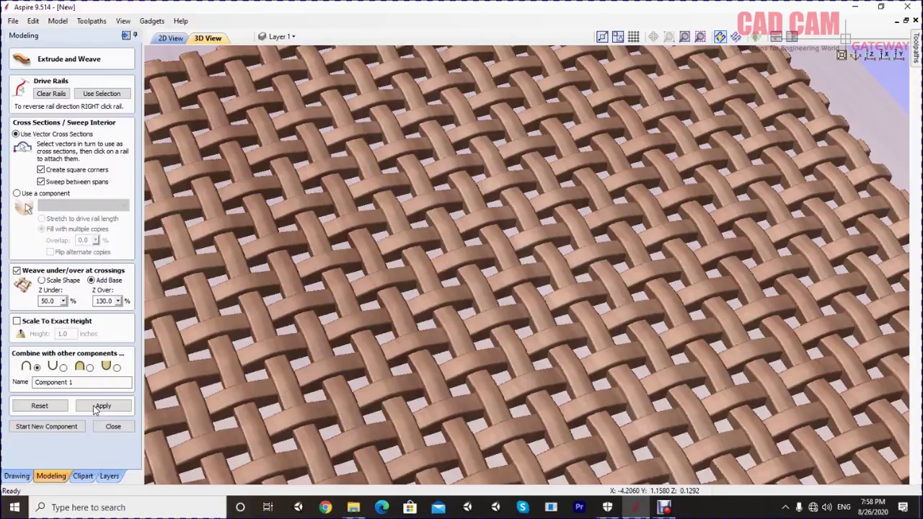
Rebuild the weave with Z Under at 10% and Z Over at 130%
{"action": "double_click", "coordinate": [47, 300]}
{"action": "type", "text": "10"}
{"action": "key", "text": "Tab"}
{"action": "left_click", "coordinate": [116, 406]}
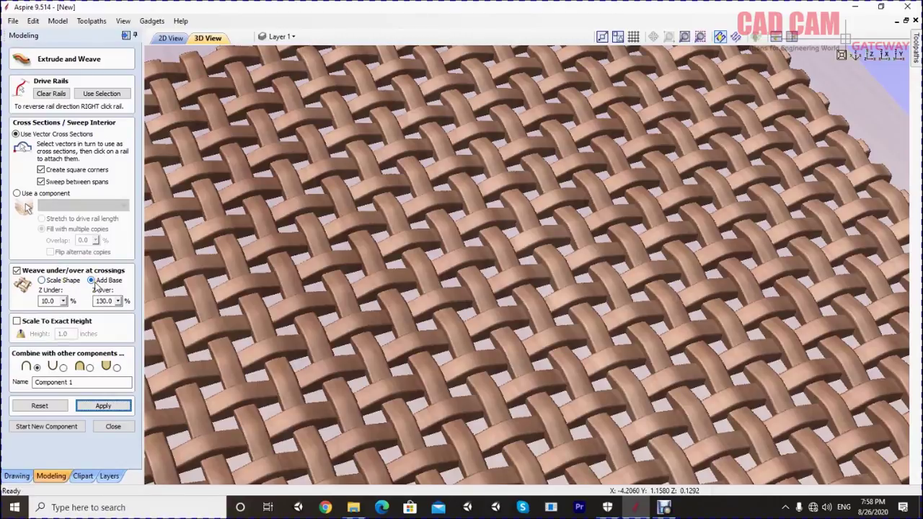
Rebuild the weave with Scale Shape at 70% under and 140% over, then close the form
{"action": "left_click", "coordinate": [42, 281]}
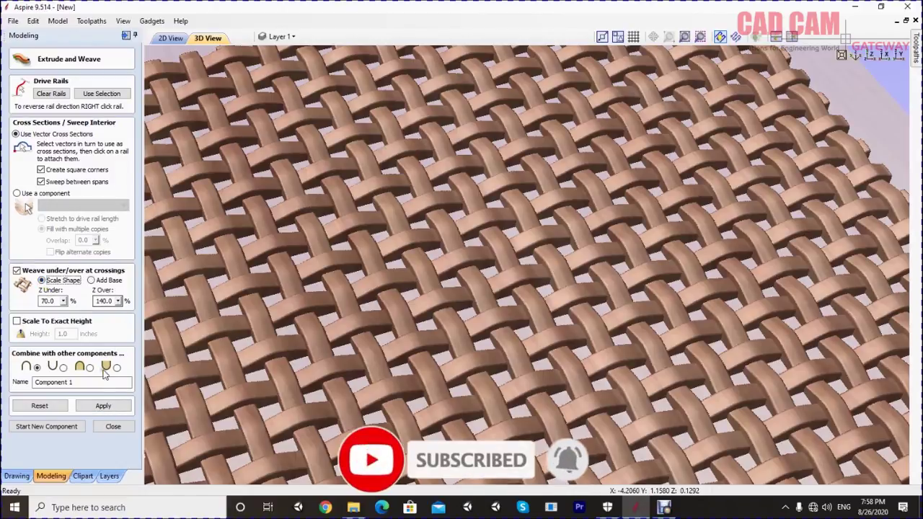
{"action": "left_click", "coordinate": [96, 408]}
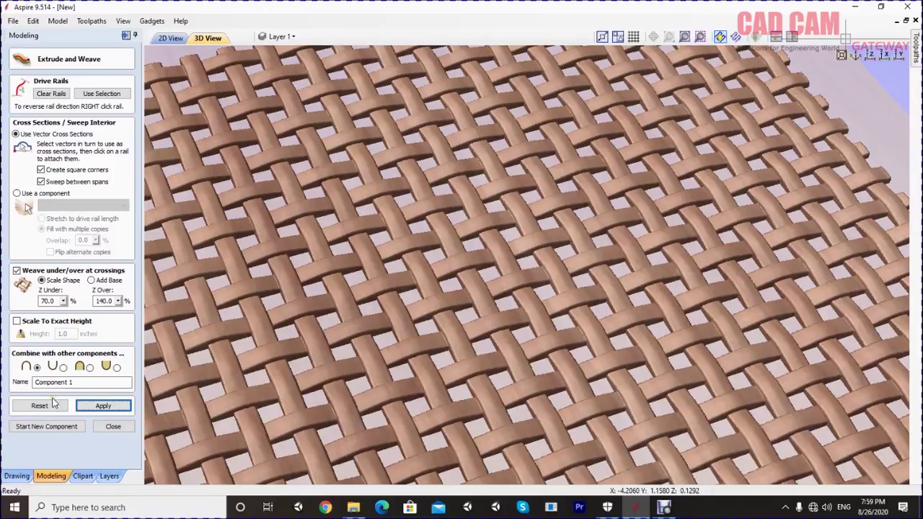
{"action": "left_click", "coordinate": [105, 406]}
{"action": "left_click", "coordinate": [114, 426]}
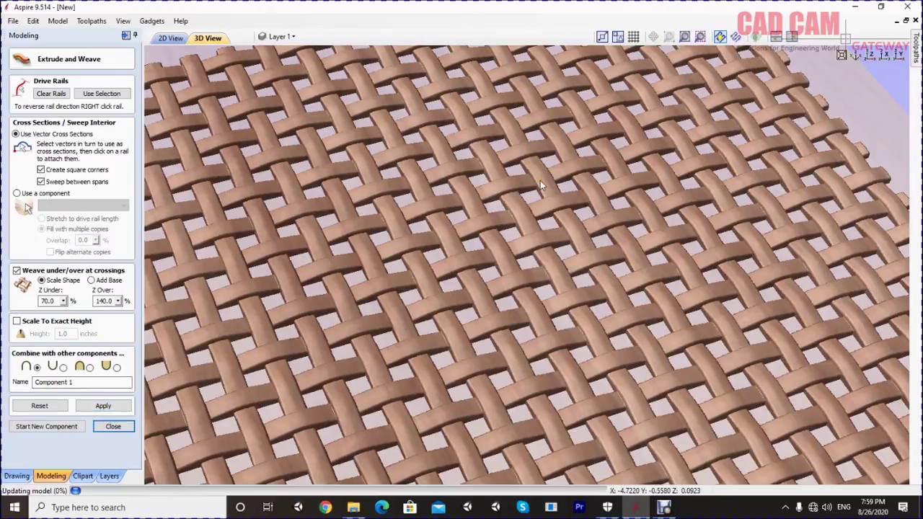
{"action": "scroll", "coordinate": [544, 188], "scroll_direction": "down", "scroll_amount": 3}
{"action": "scroll", "coordinate": [549, 198], "scroll_direction": "down", "scroll_amount": 1}
{"action": "scroll", "coordinate": [550, 197], "scroll_direction": "down", "scroll_amount": 1}
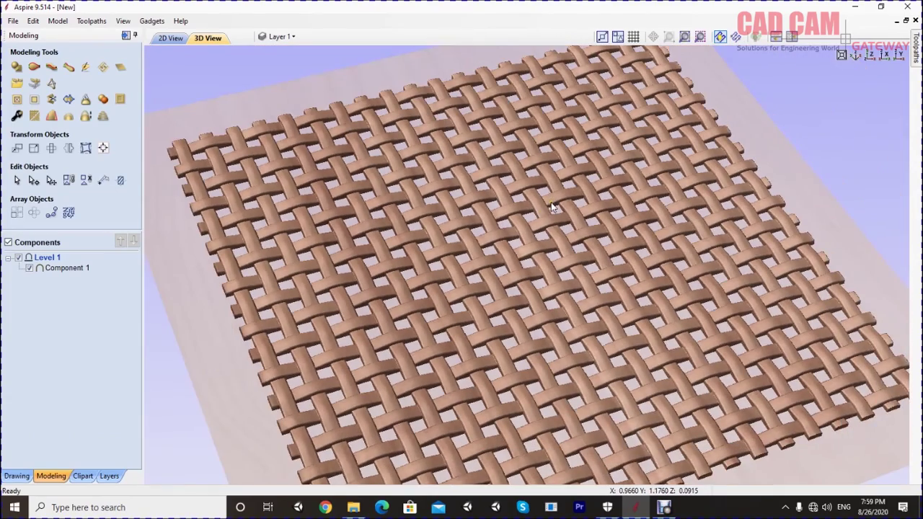
Orbit around the finished weave, view it from the top, then bring up the drawing tools
{"action": "mouse_move", "coordinate": [537, 244]}
{"action": "left_mouse_down"}
{"action": "mouse_move", "coordinate": [515, 130]}
{"action": "mouse_move", "coordinate": [480, 252]}
{"action": "mouse_move", "coordinate": [468, 238]}
{"action": "mouse_move", "coordinate": [495, 310]}
{"action": "mouse_move", "coordinate": [495, 392]}
{"action": "mouse_move", "coordinate": [536, 385]}
{"action": "mouse_move", "coordinate": [528, 375]}
{"action": "left_mouse_up"}
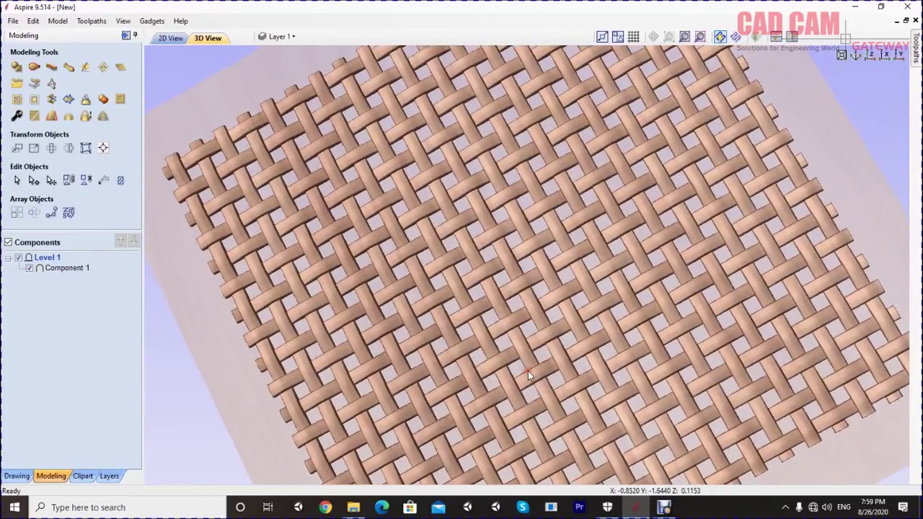
{"action": "mouse_move", "coordinate": [497, 284]}
{"action": "left_mouse_down"}
{"action": "mouse_move", "coordinate": [505, 216]}
{"action": "mouse_move", "coordinate": [552, 222]}
{"action": "mouse_move", "coordinate": [636, 208]}
{"action": "mouse_move", "coordinate": [633, 296]}
{"action": "mouse_move", "coordinate": [635, 287]}
{"action": "left_mouse_up"}
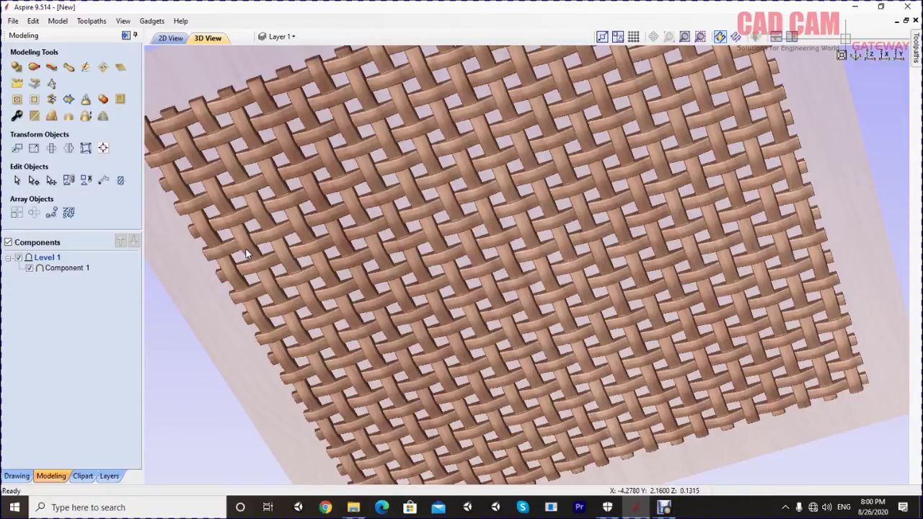
{"action": "mouse_move", "coordinate": [246, 248]}
{"action": "left_mouse_down"}
{"action": "mouse_move", "coordinate": [515, 274]}
{"action": "mouse_move", "coordinate": [563, 217]}
{"action": "left_mouse_up"}
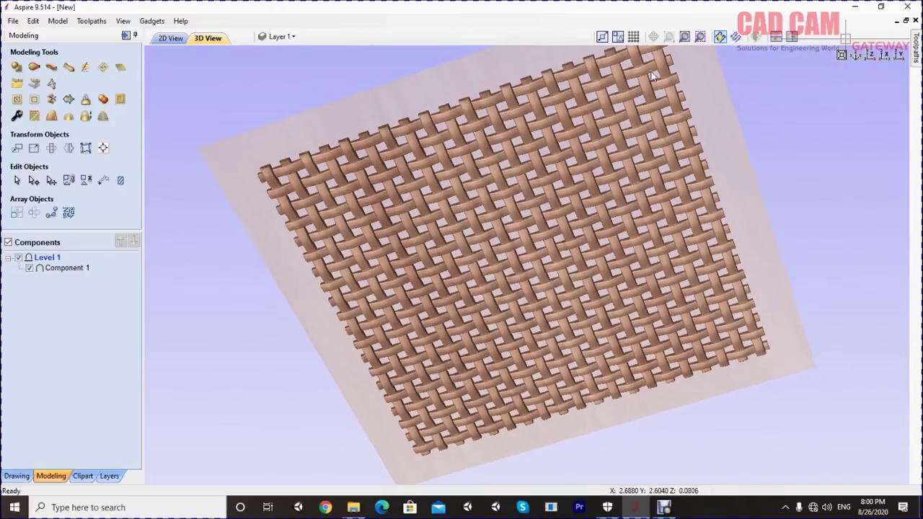
{"action": "left_click", "coordinate": [874, 57]}
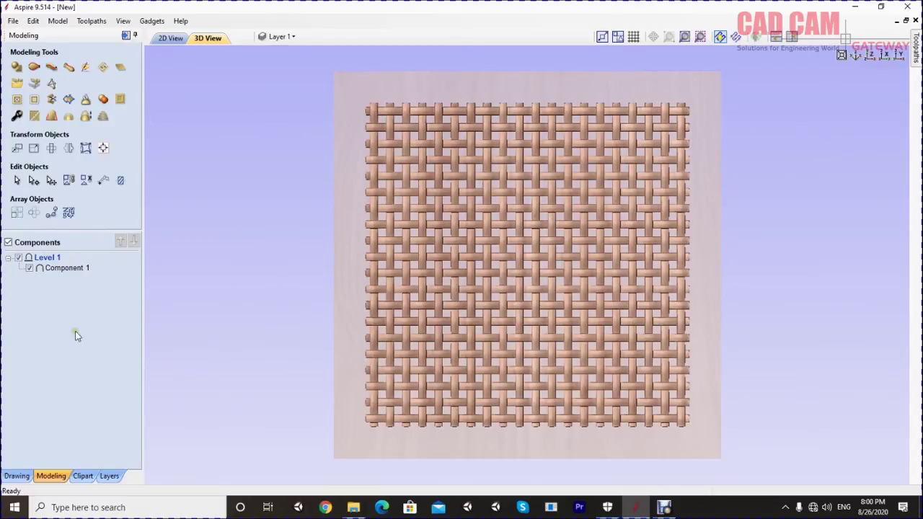
{"action": "left_click", "coordinate": [15, 477]}
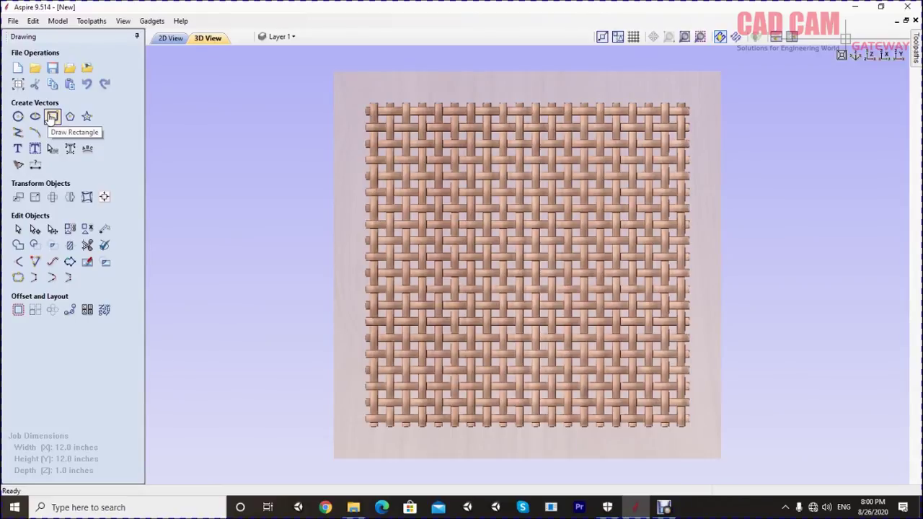
Draw a centred 10.5 × 10.5 inch square around the weave and view it in 2D
{"action": "left_click", "coordinate": [51, 118]}
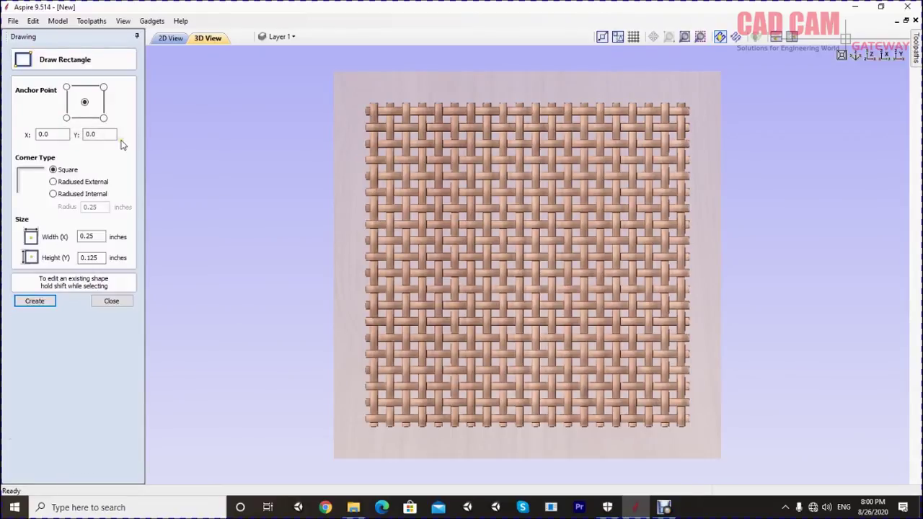
{"action": "left_click", "coordinate": [87, 236]}
{"action": "double_click", "coordinate": [87, 236]}
{"action": "type", "text": "10.5"}
{"action": "key", "text": "Tab"}
{"action": "type", "text": "10.5"}
{"action": "left_click", "coordinate": [34, 303]}
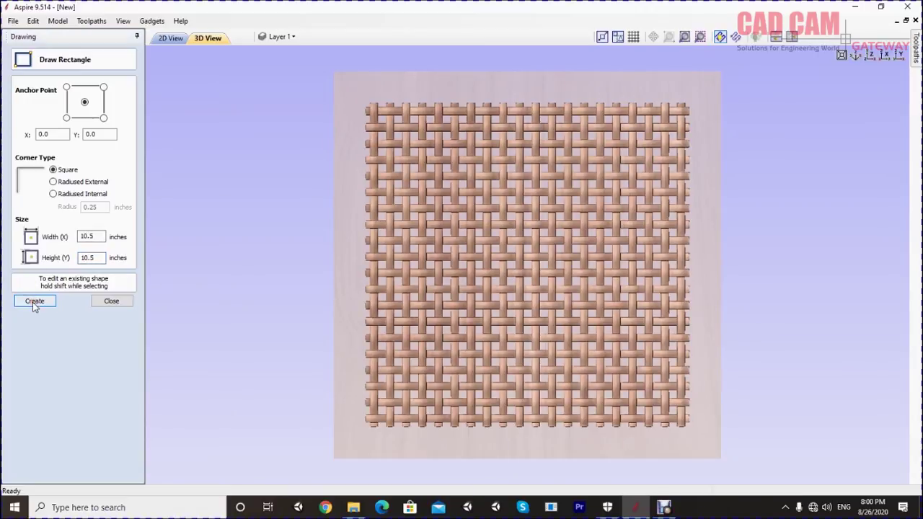
{"action": "left_click", "coordinate": [163, 39]}
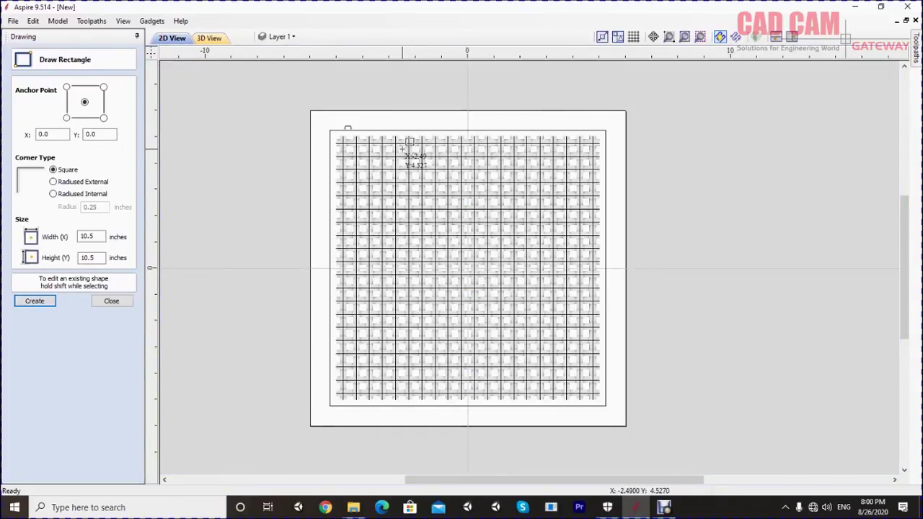
{"action": "scroll", "coordinate": [405, 144], "scroll_direction": "up", "scroll_amount": 1}
{"action": "scroll", "coordinate": [408, 148], "scroll_direction": "up", "scroll_amount": 1}
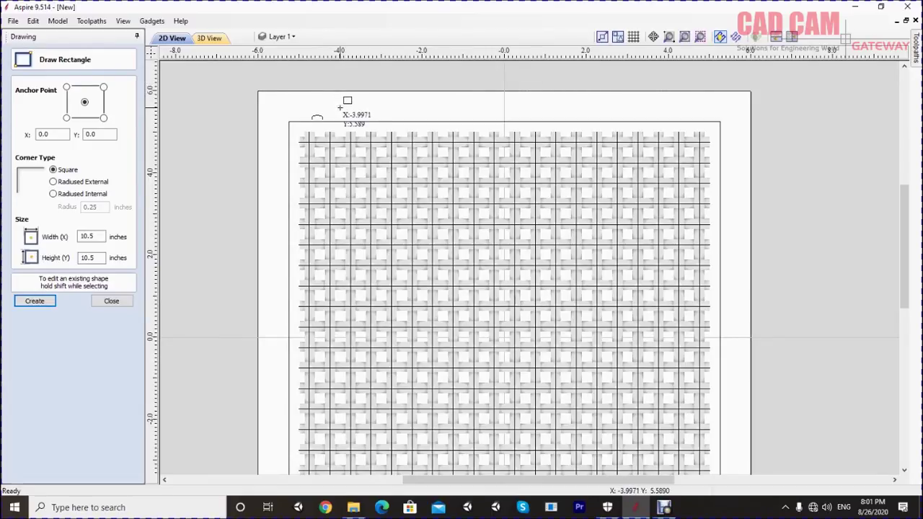
{"action": "key", "text": "Escape"}
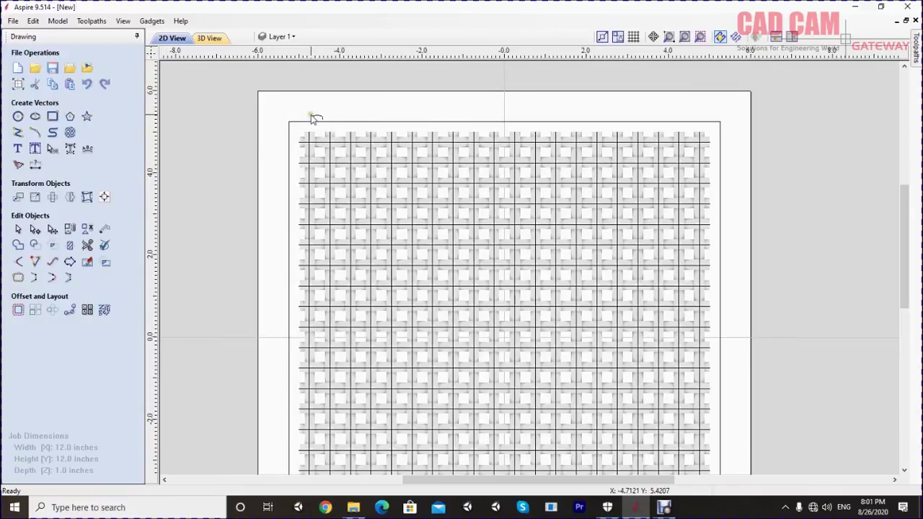
Select the small arch profile and nudge it slightly to the right
{"action": "left_click", "coordinate": [313, 116]}
{"action": "left_click", "coordinate": [313, 109]}
{"action": "left_click_drag", "start_coordinate": [325, 124], "coordinate": [366, 112]}
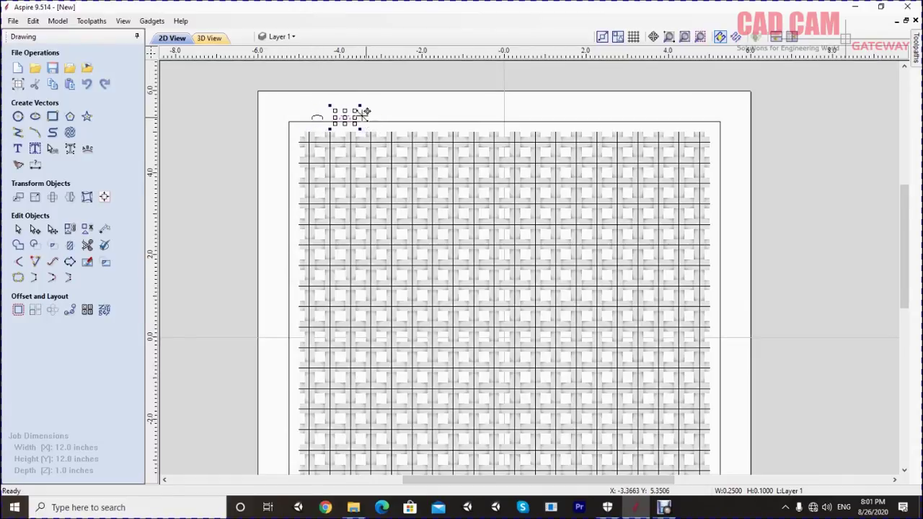
{"action": "scroll", "coordinate": [321, 119], "scroll_direction": "up", "scroll_amount": 1}
{"action": "scroll", "coordinate": [321, 119], "scroll_direction": "up", "scroll_amount": 1}
{"action": "scroll", "coordinate": [322, 119], "scroll_direction": "up", "scroll_amount": 1}
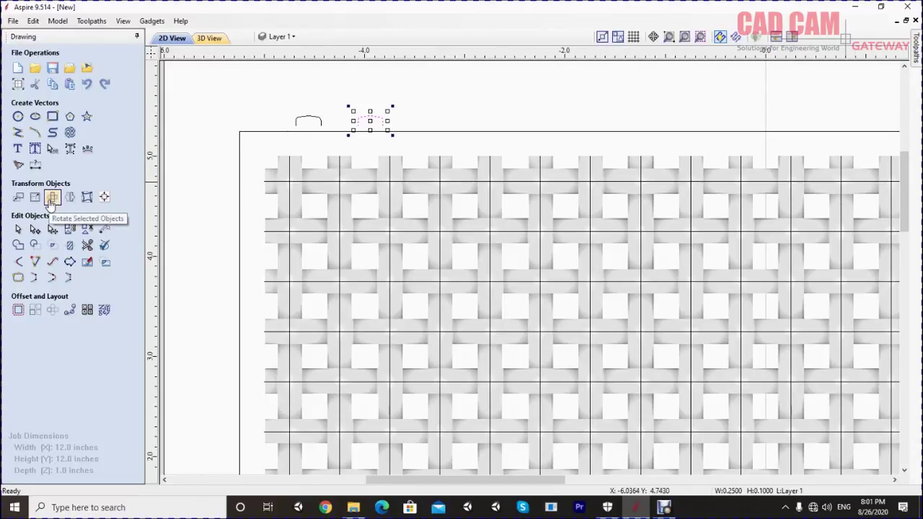
Try resizing the arch in Set Size with a 0.5 in width, then a 50% width reduction
{"action": "left_click", "coordinate": [35, 198]}
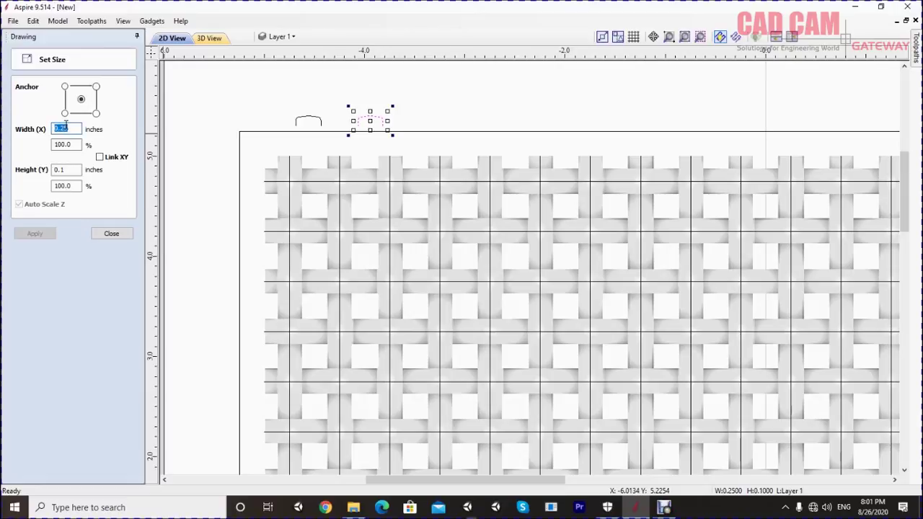
{"action": "type", "text": ".5"}
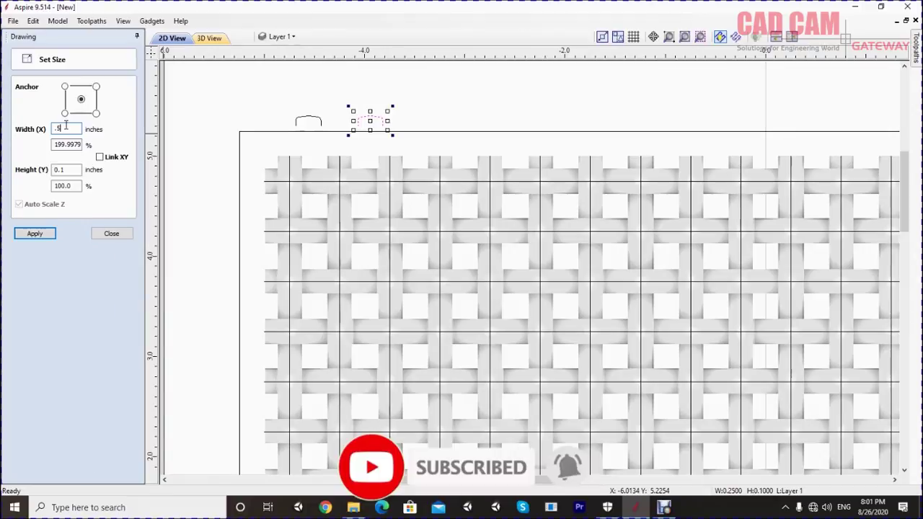
{"action": "key", "text": "Escape"}
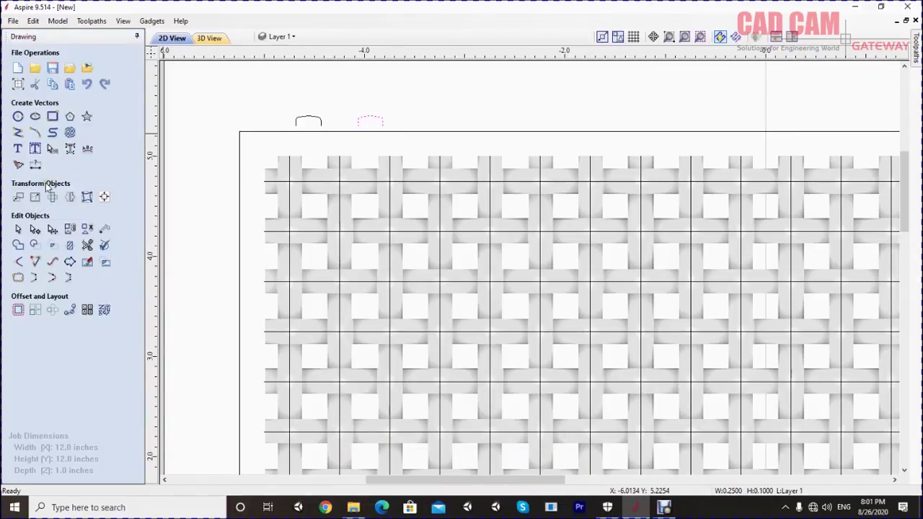
{"action": "left_click", "coordinate": [36, 197]}
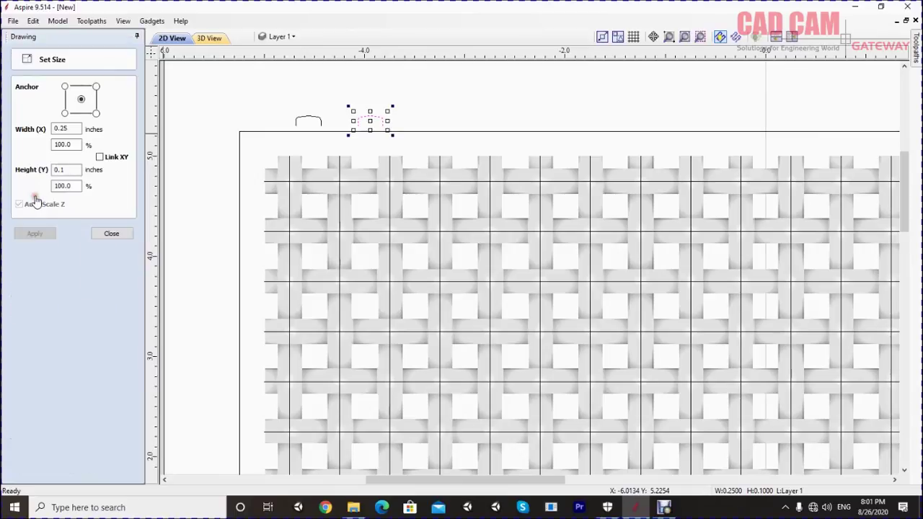
{"action": "left_click", "coordinate": [100, 158]}
{"action": "double_click", "coordinate": [80, 129]}
{"action": "type", "text": ".5"}
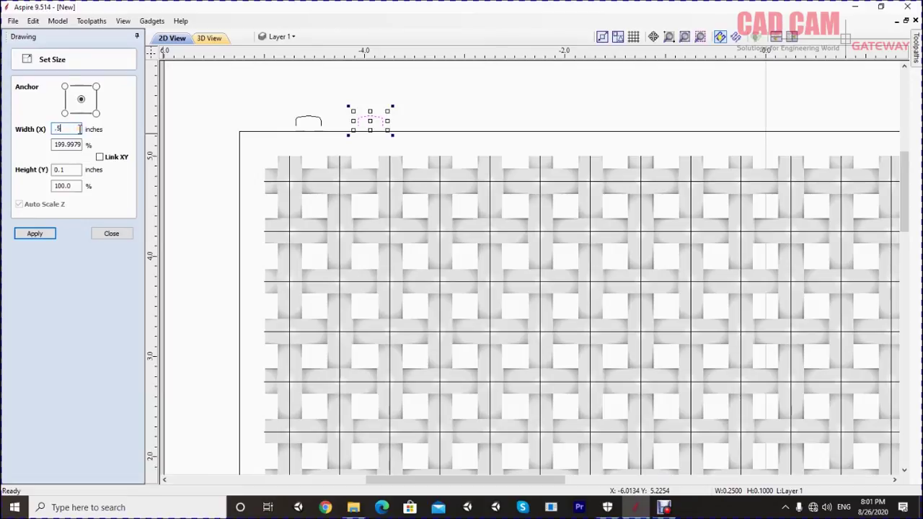
{"action": "key", "text": "Tab"}
{"action": "key", "text": "Return"}
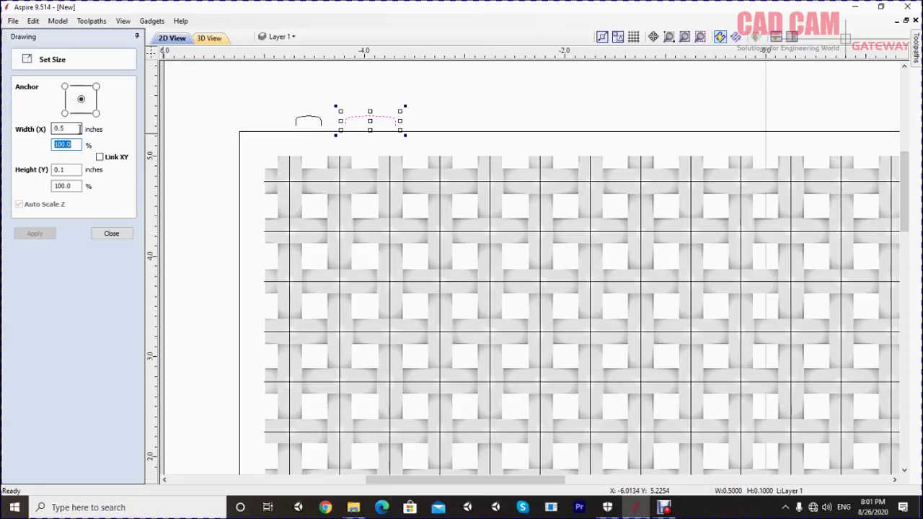
{"action": "type", "text": "50"}
{"action": "key", "text": "Return"}
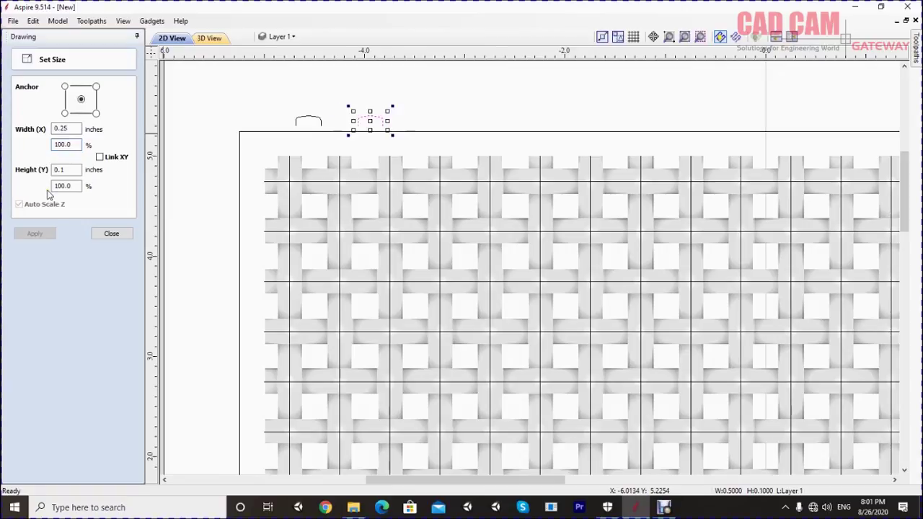
With Link XY on, scale the arch to 0.5 × 0.2 in, then select the outer rectangle
{"action": "left_click", "coordinate": [99, 158]}
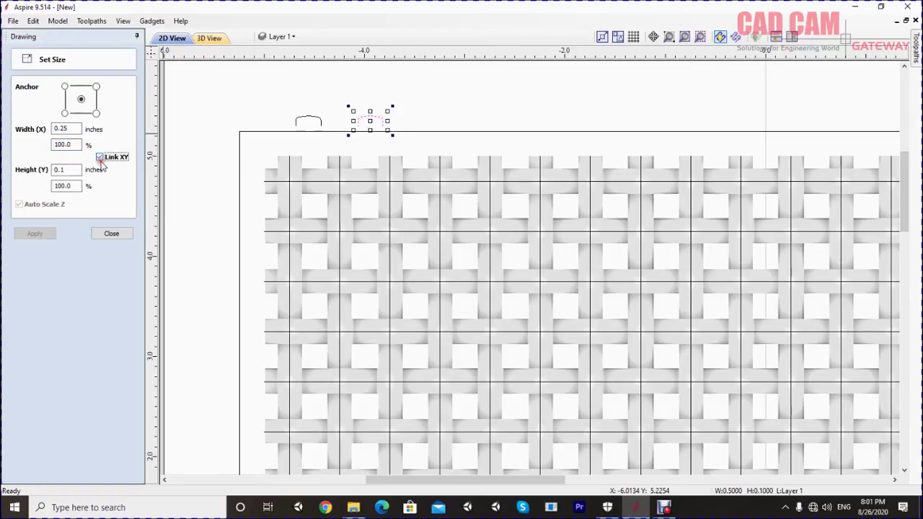
{"action": "double_click", "coordinate": [71, 129]}
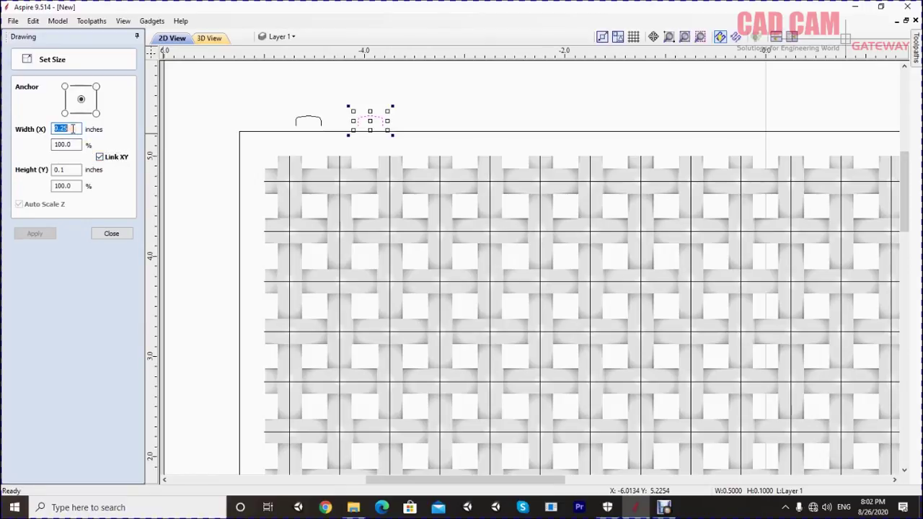
{"action": "type", "text": ".5"}
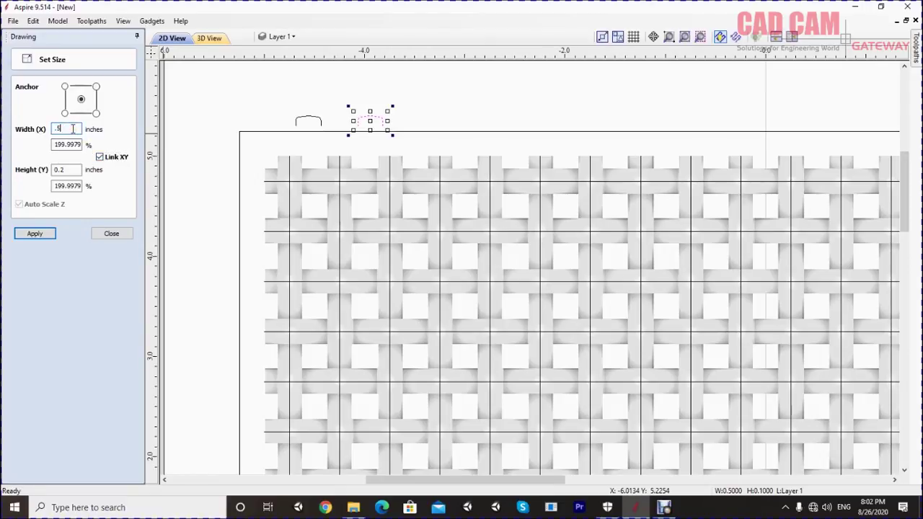
{"action": "key", "text": "Return"}
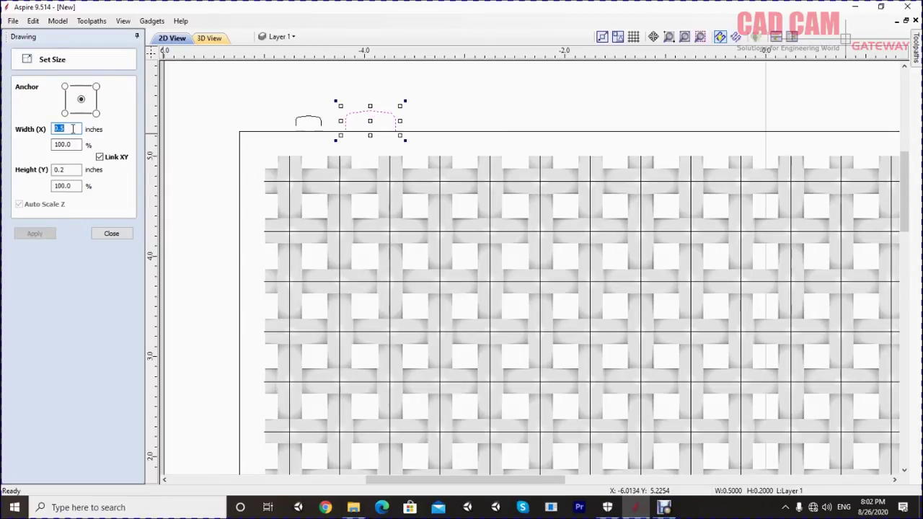
{"action": "left_click", "coordinate": [111, 234]}
{"action": "left_click", "coordinate": [373, 135]}
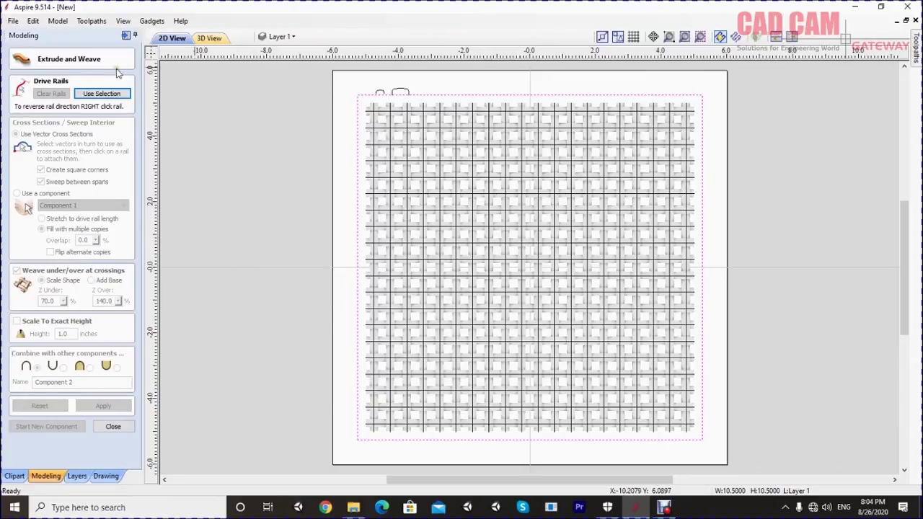
Use the selected 10.5-inch square as the rail and the arch as the cross-section
{"action": "left_click", "coordinate": [101, 94]}
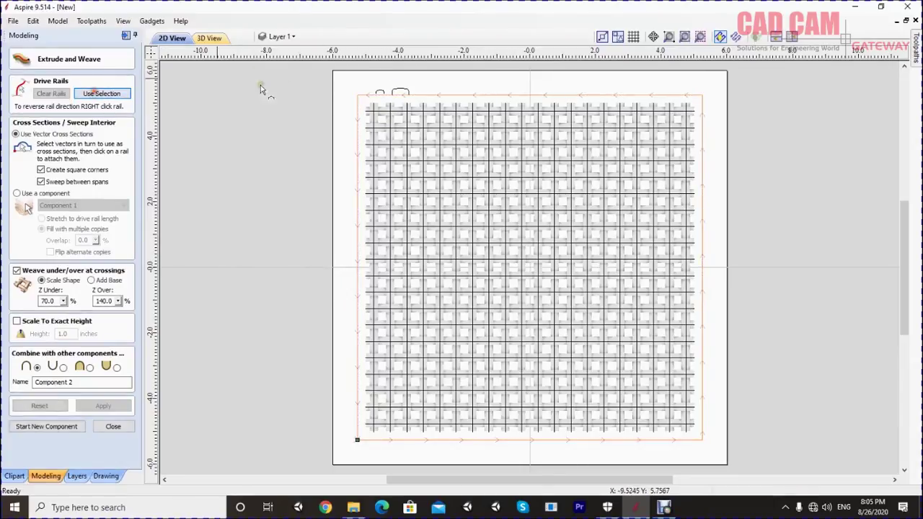
{"action": "right_click", "coordinate": [405, 90]}
{"action": "key", "text": "Escape"}
{"action": "scroll", "coordinate": [404, 93], "scroll_direction": "up", "scroll_amount": 2}
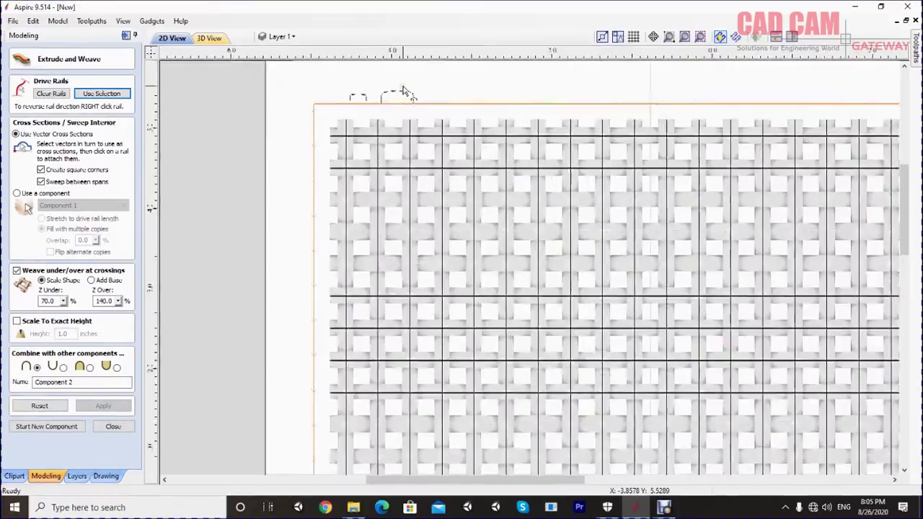
{"action": "scroll", "coordinate": [401, 95], "scroll_direction": "up", "scroll_amount": 3}
{"action": "scroll", "coordinate": [398, 99], "scroll_direction": "up", "scroll_amount": 3}
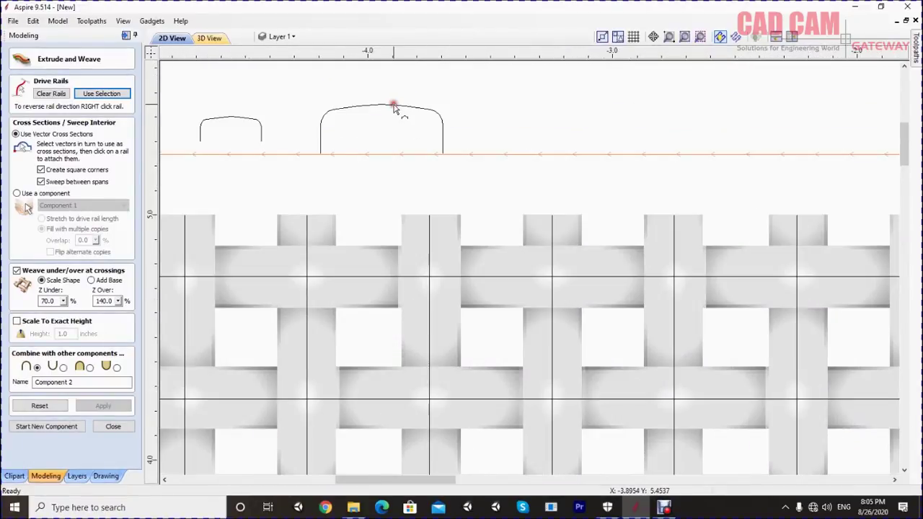
{"action": "left_click", "coordinate": [394, 107]}
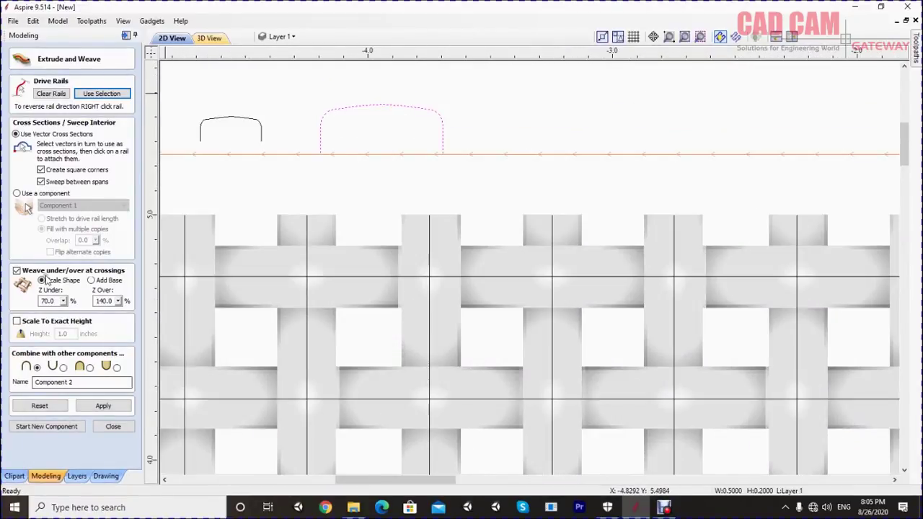
Turn off under/over weaving, build the swept frame, and view it in 3D
{"action": "left_click", "coordinate": [17, 271]}
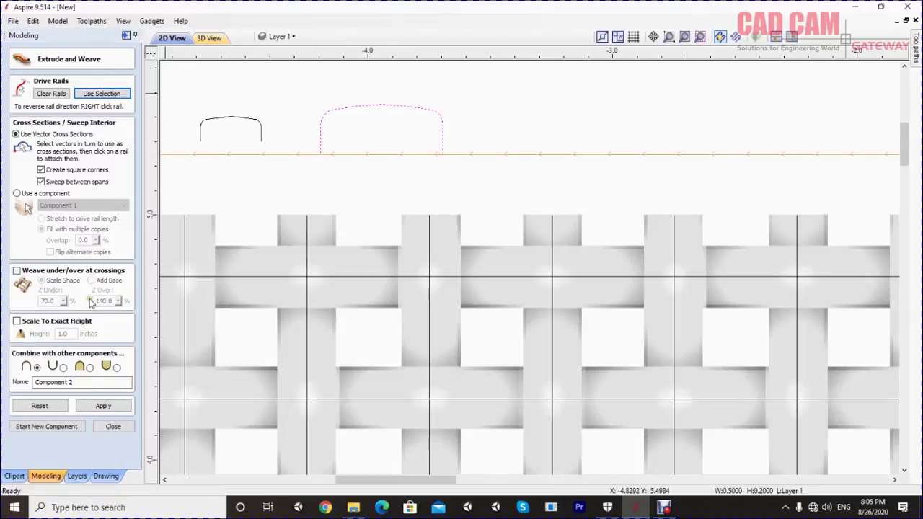
{"action": "left_click", "coordinate": [104, 406]}
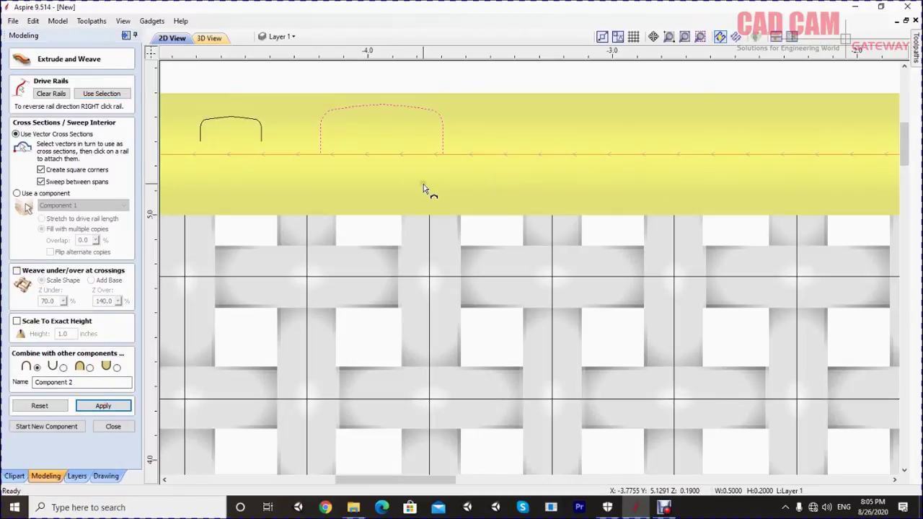
{"action": "scroll", "coordinate": [450, 163], "scroll_direction": "down", "scroll_amount": 1}
{"action": "scroll", "coordinate": [451, 163], "scroll_direction": "down", "scroll_amount": 1}
{"action": "scroll", "coordinate": [432, 140], "scroll_direction": "down", "scroll_amount": 1}
{"action": "scroll", "coordinate": [324, 137], "scroll_direction": "down", "scroll_amount": 1}
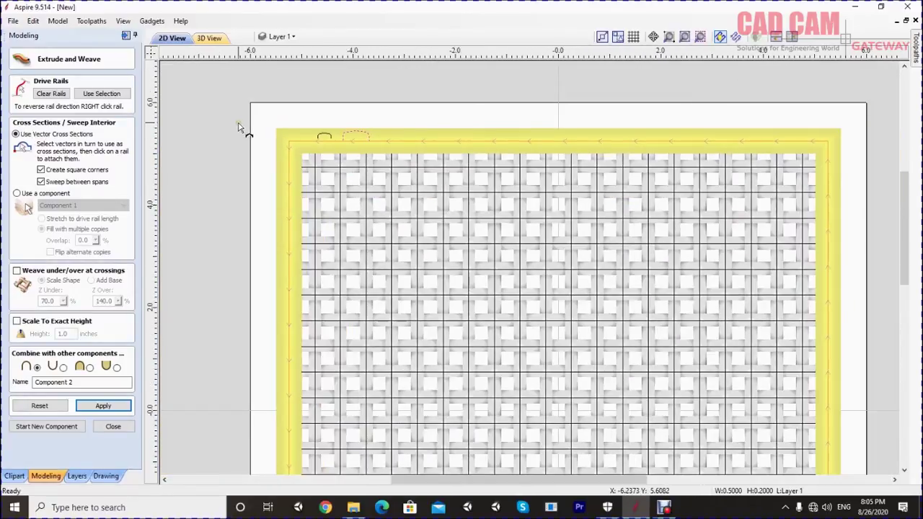
{"action": "left_click", "coordinate": [209, 38]}
{"action": "mouse_move", "coordinate": [538, 249]}
{"action": "left_mouse_down"}
{"action": "mouse_move", "coordinate": [527, 180]}
{"action": "mouse_move", "coordinate": [537, 195]}
{"action": "mouse_move", "coordinate": [532, 207]}
{"action": "mouse_move", "coordinate": [523, 194]}
{"action": "left_mouse_up"}
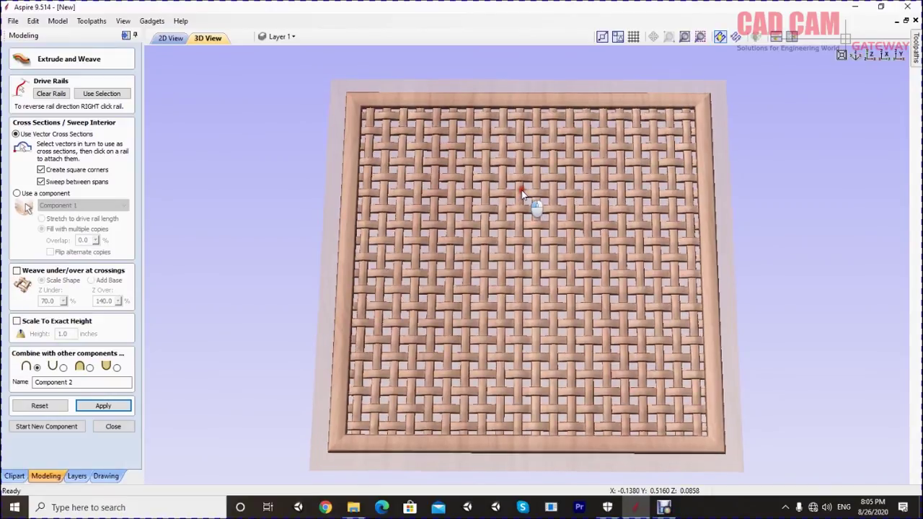
{"action": "scroll", "coordinate": [506, 88], "scroll_direction": "up", "scroll_amount": 2}
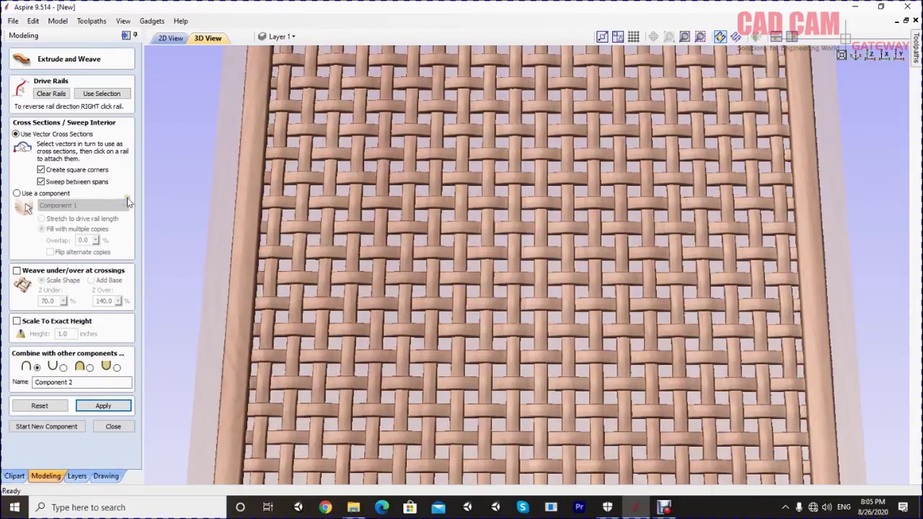
Close the Extrude and Weave form and orbit and zoom around the framed panel
{"action": "left_click", "coordinate": [113, 429]}
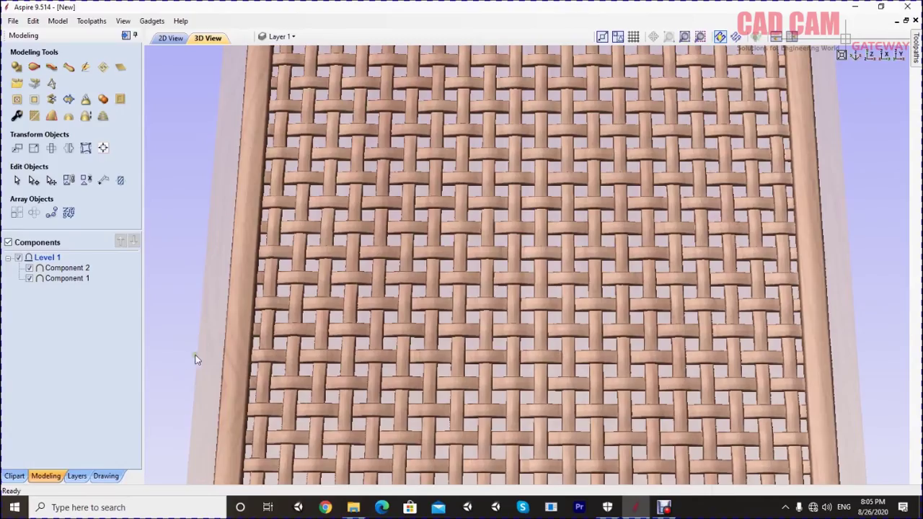
{"action": "scroll", "coordinate": [216, 339], "scroll_direction": "down", "scroll_amount": 2}
{"action": "scroll", "coordinate": [262, 313], "scroll_direction": "down", "scroll_amount": 2}
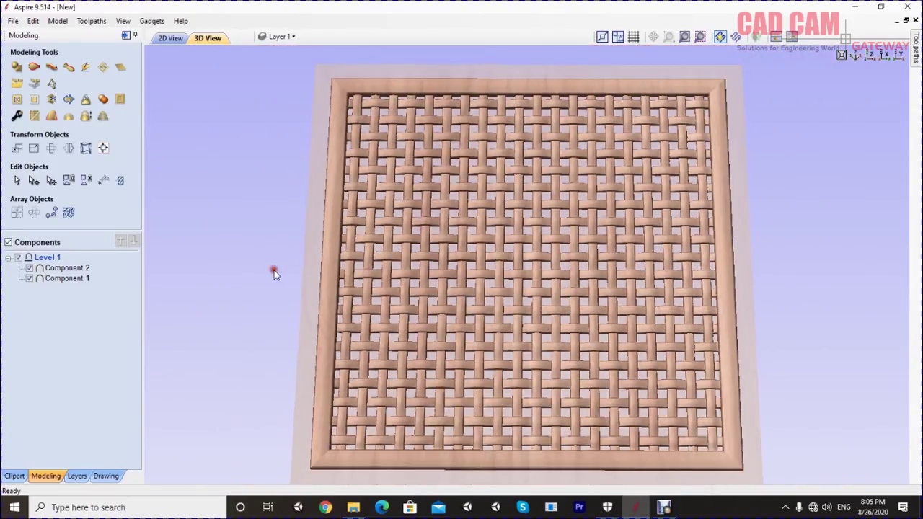
{"action": "mouse_move", "coordinate": [587, 340]}
{"action": "left_mouse_down"}
{"action": "mouse_move", "coordinate": [581, 246]}
{"action": "mouse_move", "coordinate": [614, 229]}
{"action": "left_mouse_up"}
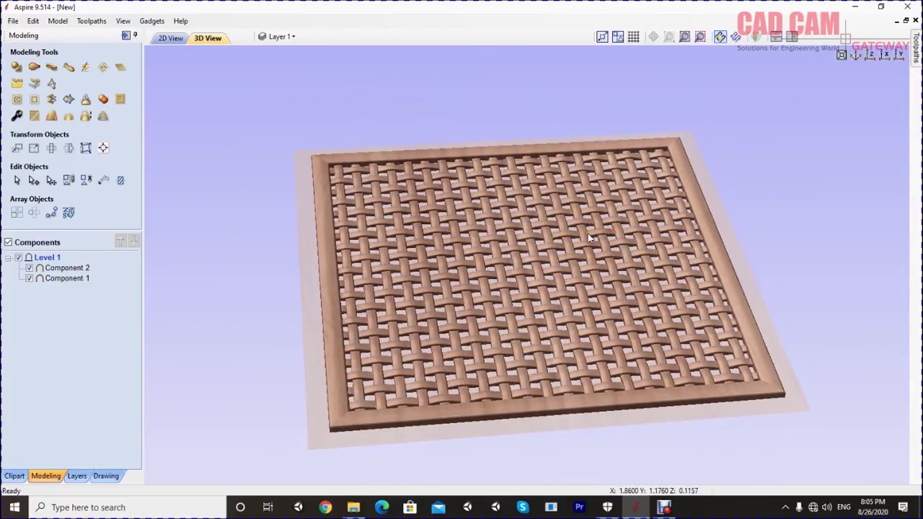
{"action": "scroll", "coordinate": [589, 238], "scroll_direction": "up", "scroll_amount": 3}
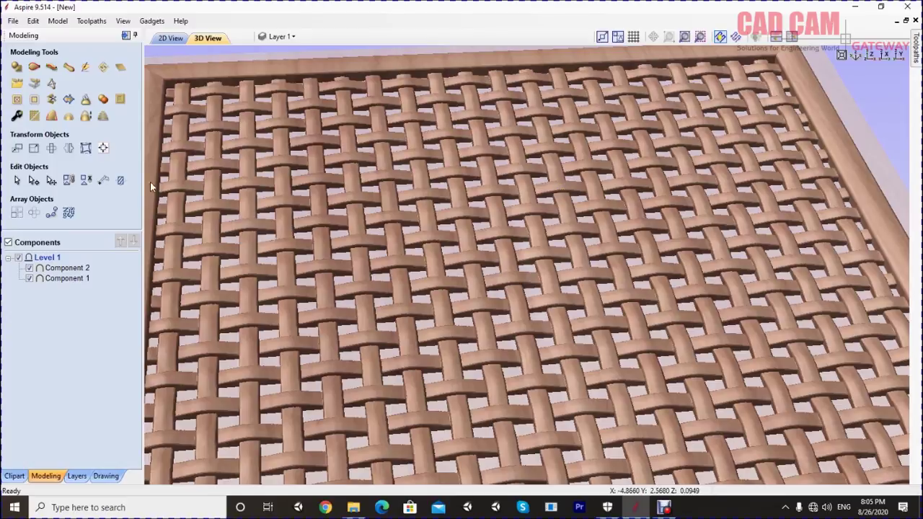
{"action": "scroll", "coordinate": [710, 125], "scroll_direction": "down", "scroll_amount": 3}
{"action": "scroll", "coordinate": [649, 216], "scroll_direction": "down", "scroll_amount": 2}
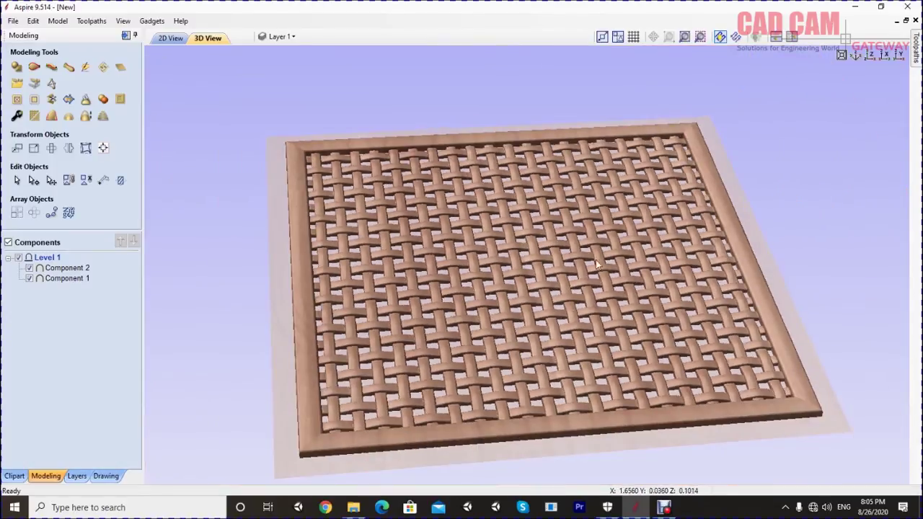
{"action": "mouse_move", "coordinate": [570, 335]}
{"action": "left_mouse_down"}
{"action": "mouse_move", "coordinate": [568, 204]}
{"action": "mouse_move", "coordinate": [568, 236]}
{"action": "mouse_move", "coordinate": [541, 251]}
{"action": "mouse_move", "coordinate": [519, 289]}
{"action": "mouse_move", "coordinate": [514, 316]}
{"action": "mouse_move", "coordinate": [525, 326]}
{"action": "left_mouse_up"}
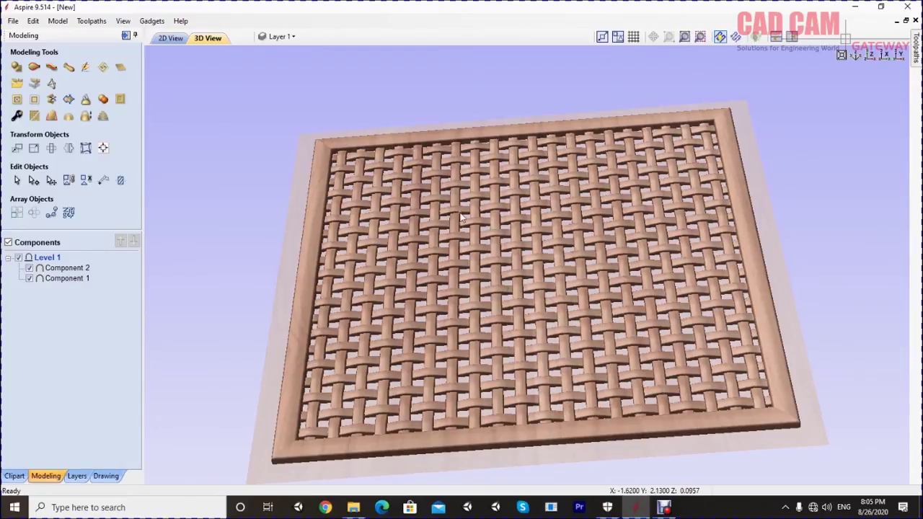
{"action": "scroll", "coordinate": [490, 229], "scroll_direction": "up", "scroll_amount": 5}
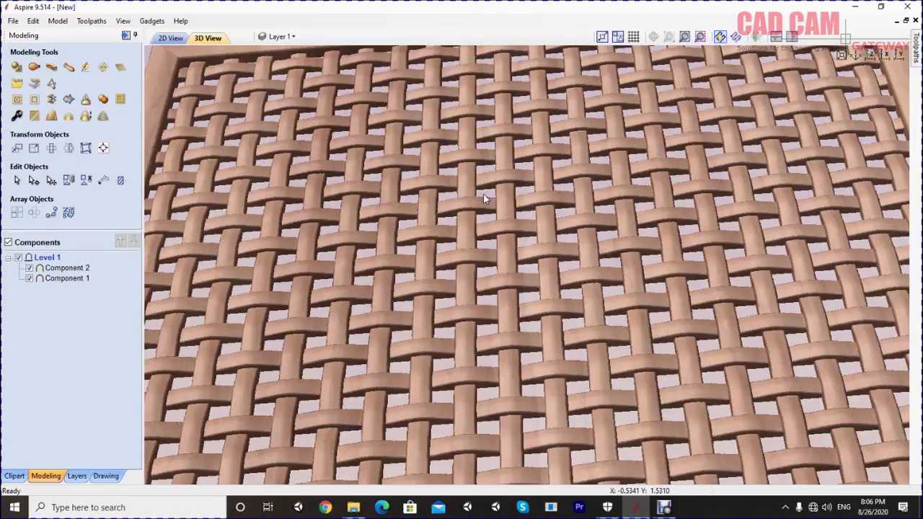
{"action": "scroll", "coordinate": [483, 194], "scroll_direction": "down", "scroll_amount": 5}
{"action": "scroll", "coordinate": [513, 260], "scroll_direction": "up", "scroll_amount": 3}
{"action": "left_click_drag", "start_coordinate": [515, 266], "coordinate": [516, 267]}
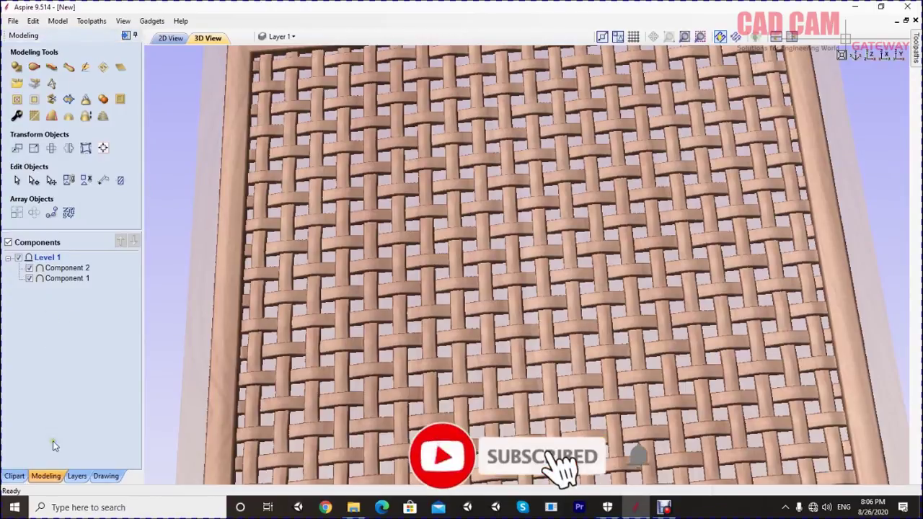
In the 2D drawing tools, draw a 10 × 10 inch rectangle and select it
{"action": "left_click", "coordinate": [13, 477]}
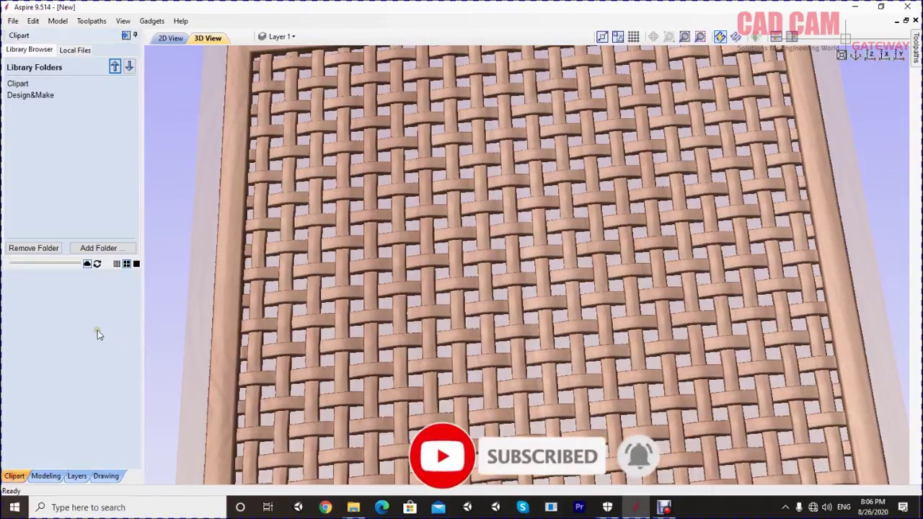
{"action": "left_click", "coordinate": [46, 476]}
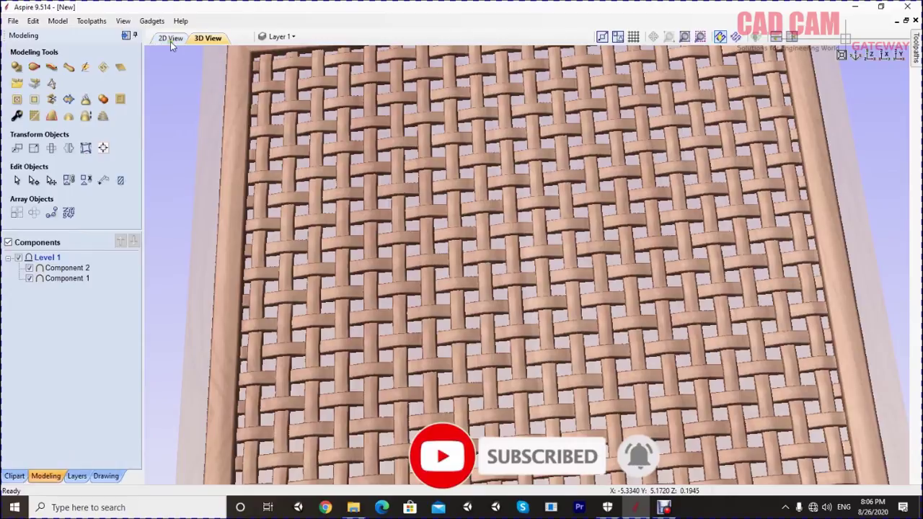
{"action": "left_click", "coordinate": [171, 39]}
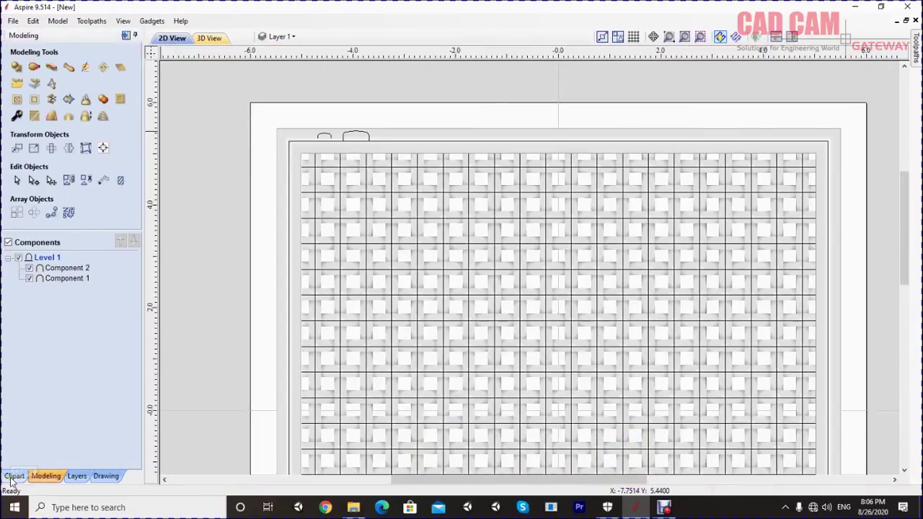
{"action": "left_click", "coordinate": [105, 476]}
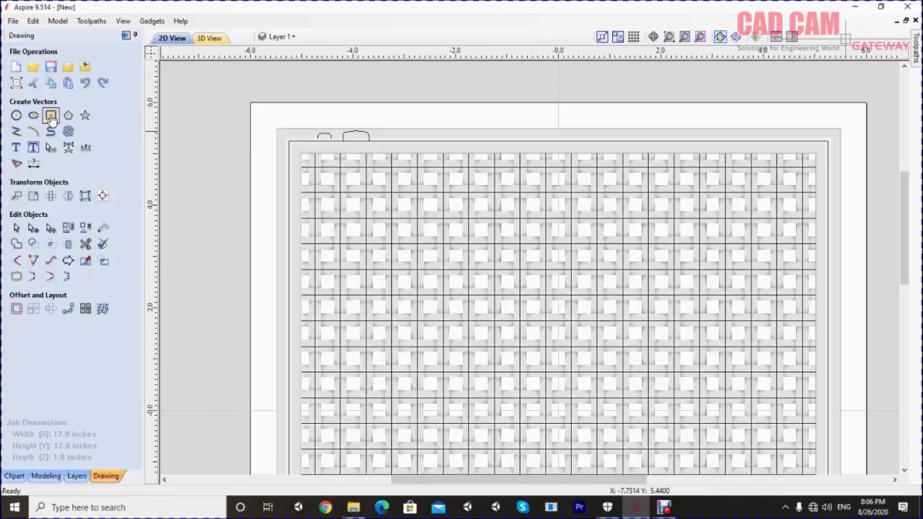
{"action": "left_click", "coordinate": [50, 117]}
{"action": "double_click", "coordinate": [85, 235]}
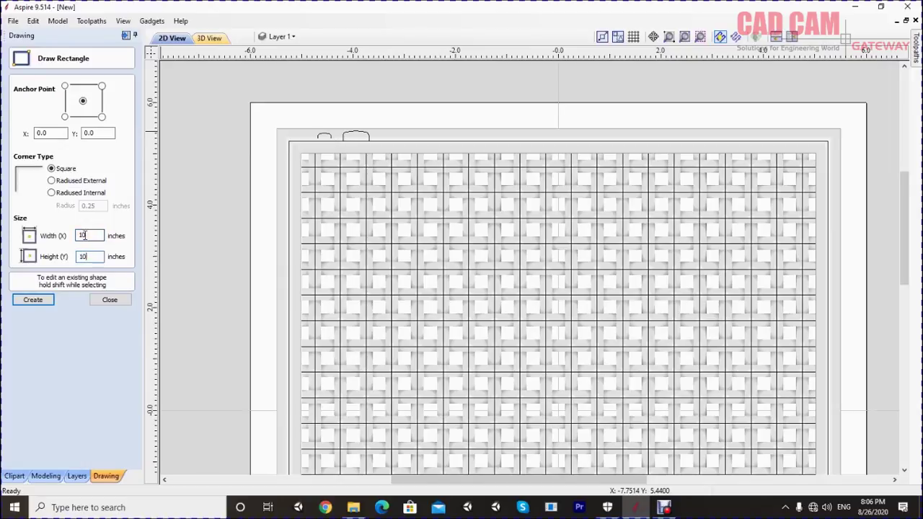
{"action": "key", "text": "Tab"}
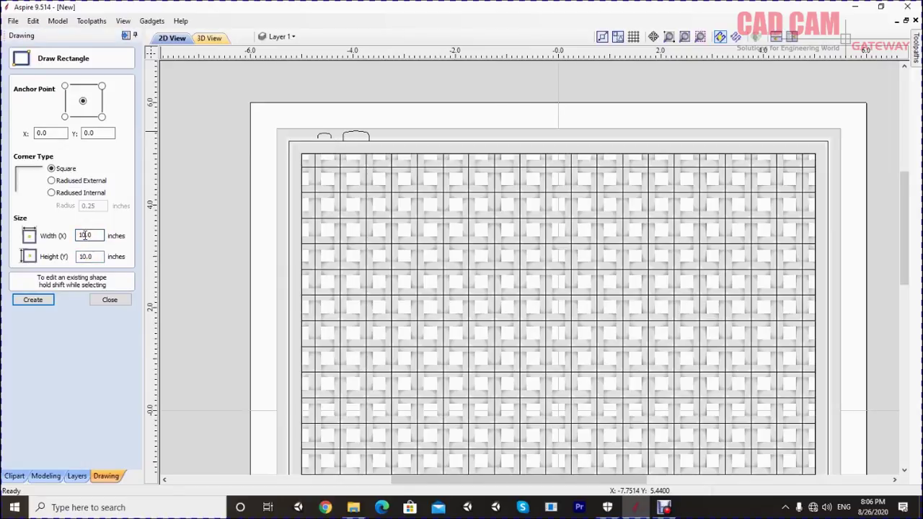
{"action": "left_click", "coordinate": [108, 300]}
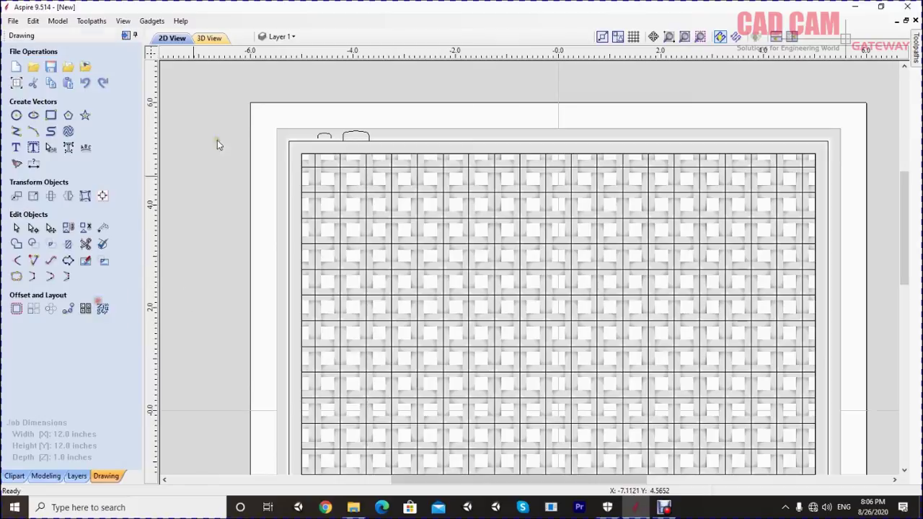
{"action": "left_click", "coordinate": [303, 155]}
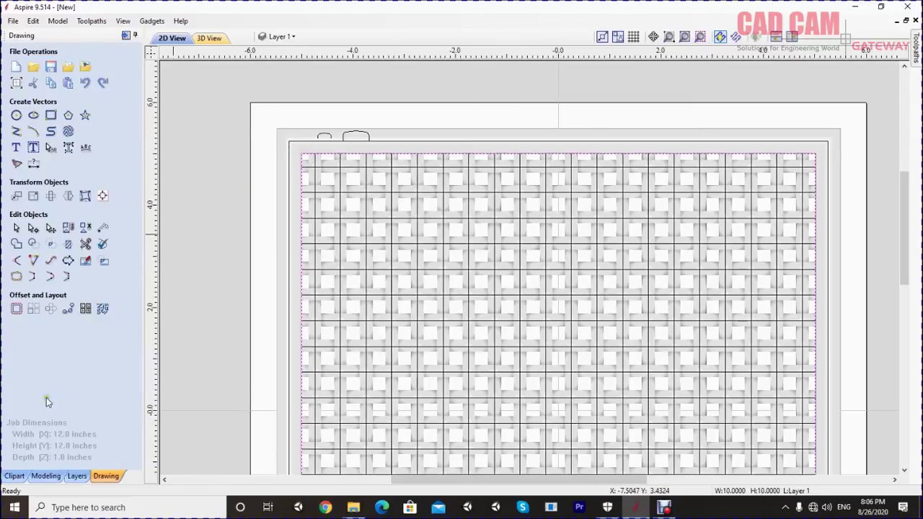
Create a new rounded shape from the rectangle and apply it over the weave
{"action": "left_click", "coordinate": [46, 478]}
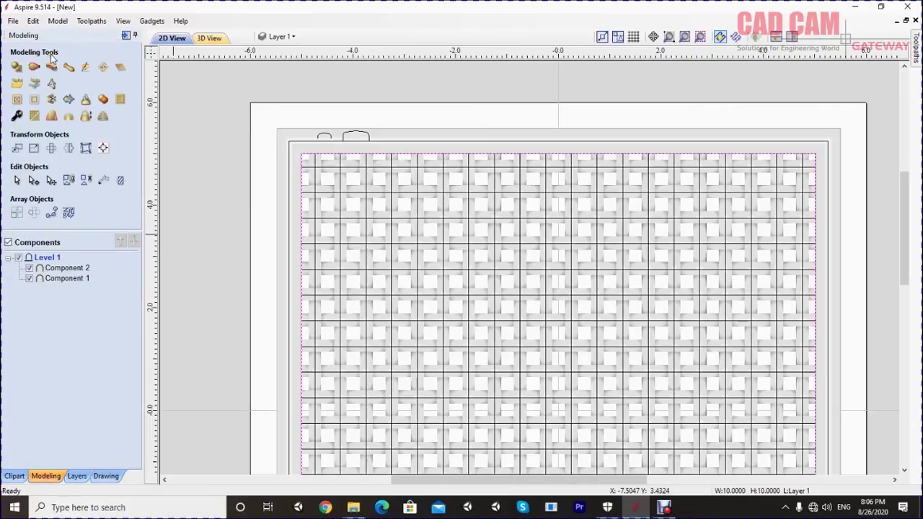
{"action": "left_click", "coordinate": [17, 69]}
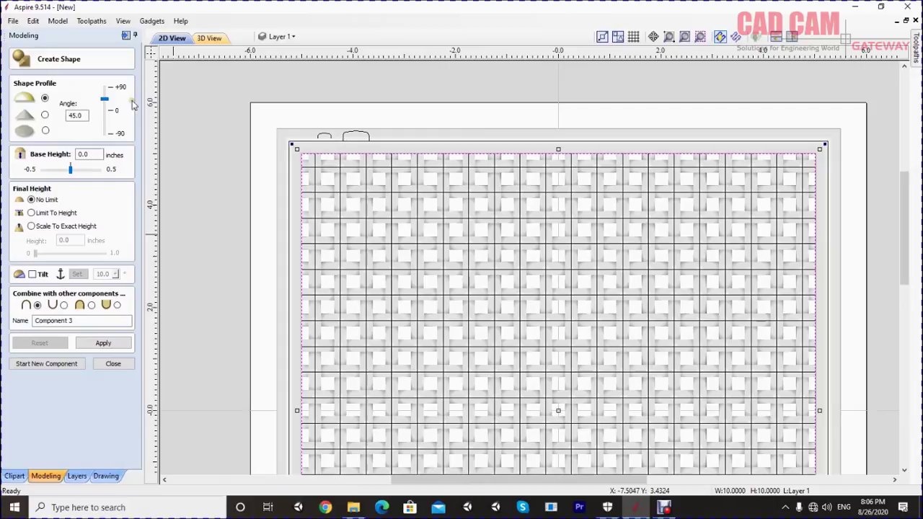
{"action": "left_click", "coordinate": [208, 37]}
{"action": "mouse_move", "coordinate": [570, 321]}
{"action": "left_mouse_down"}
{"action": "mouse_move", "coordinate": [608, 267]}
{"action": "mouse_move", "coordinate": [552, 375]}
{"action": "left_mouse_up"}
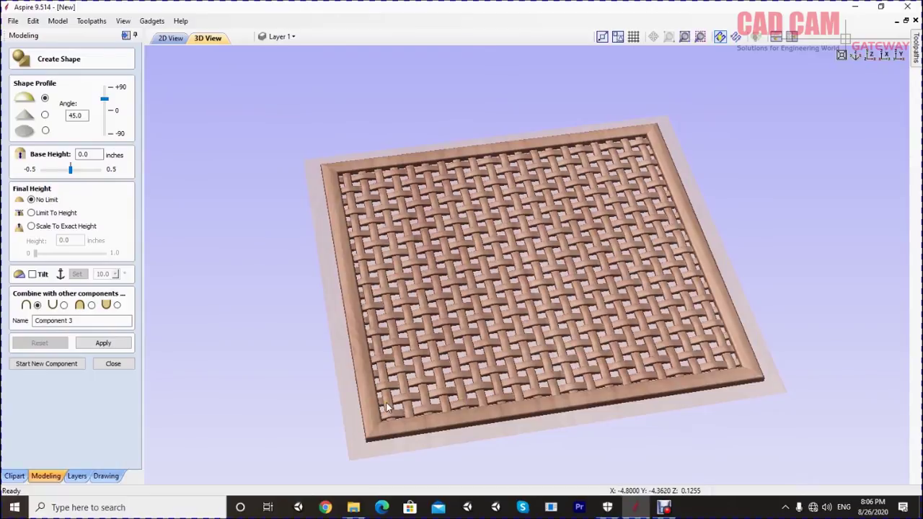
{"action": "scroll", "coordinate": [386, 407], "scroll_direction": "up", "scroll_amount": 2}
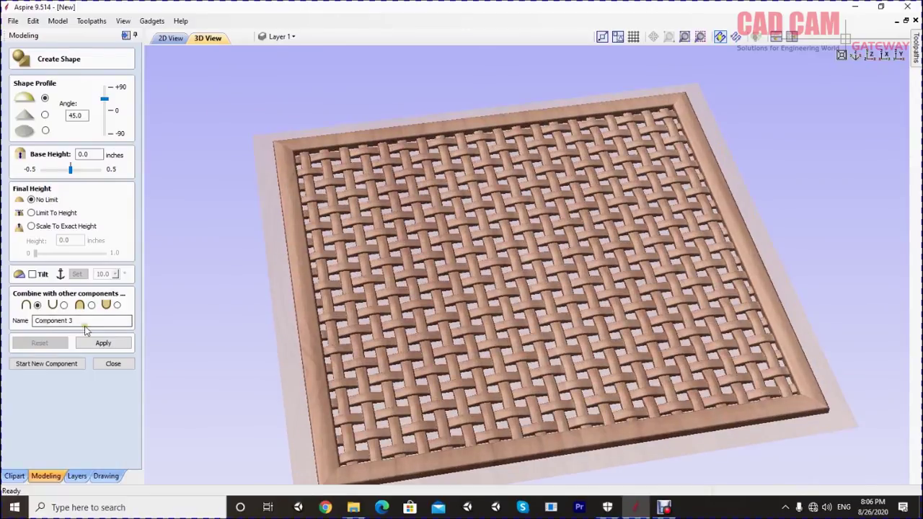
{"action": "left_click_drag", "start_coordinate": [67, 169], "coordinate": [79, 169]}
{"action": "left_click", "coordinate": [105, 343]}
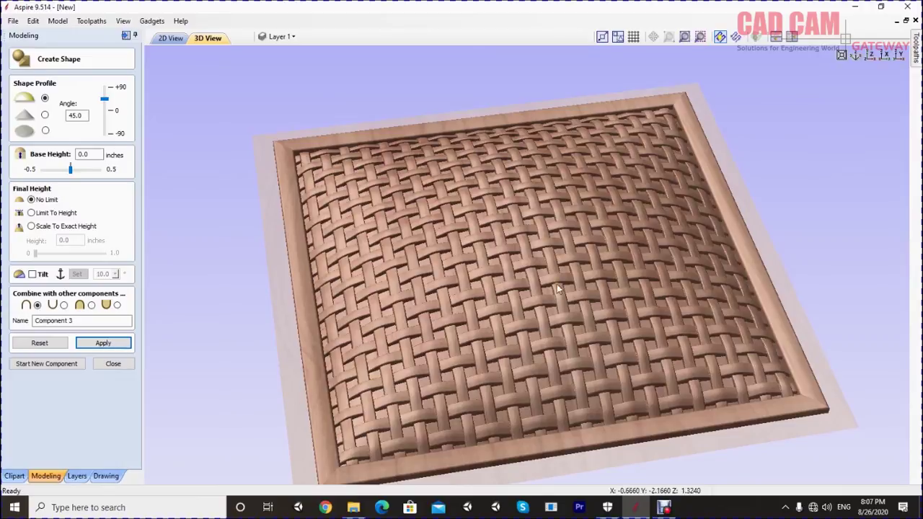
Set the dome's profile angle to 10°
{"action": "mouse_move", "coordinate": [491, 312]}
{"action": "left_mouse_down"}
{"action": "mouse_move", "coordinate": [479, 186]}
{"action": "mouse_move", "coordinate": [444, 210]}
{"action": "mouse_move", "coordinate": [445, 229]}
{"action": "left_mouse_up"}
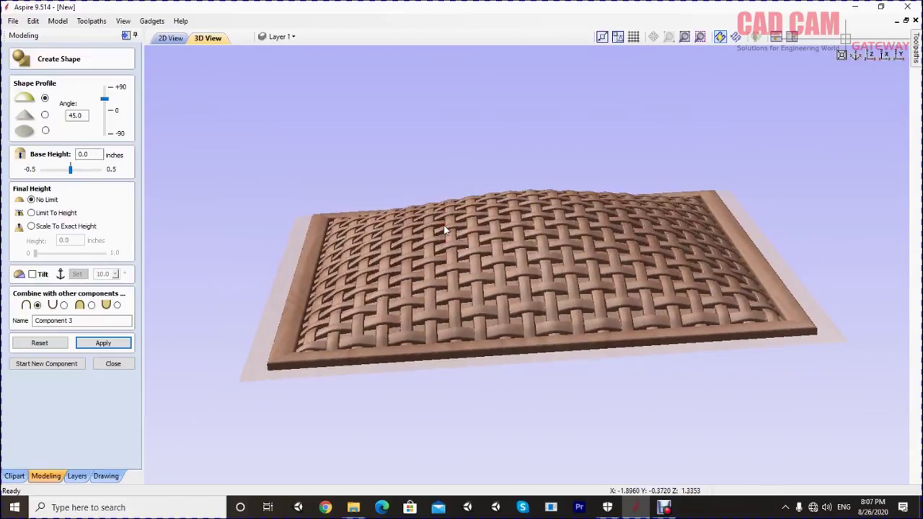
{"action": "left_click_drag", "start_coordinate": [106, 104], "coordinate": [106, 109]}
{"action": "left_click", "coordinate": [75, 117]}
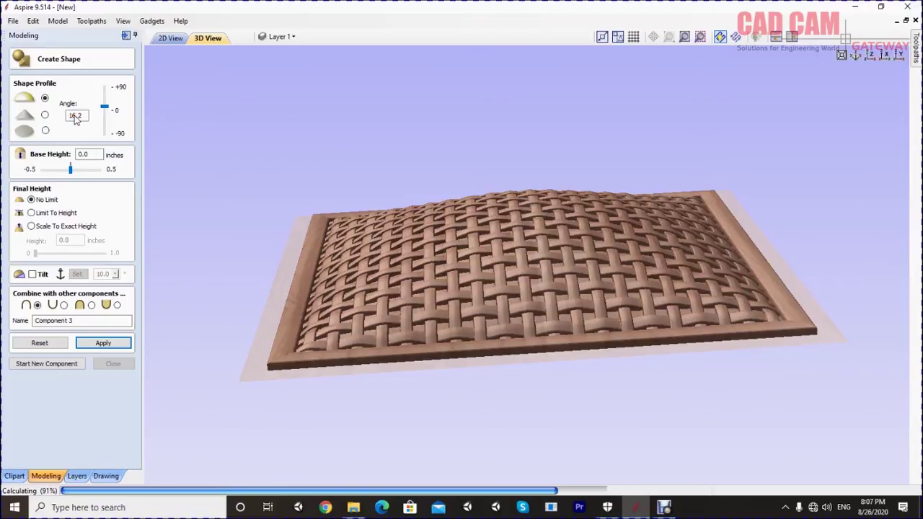
{"action": "type", "text": "10"}
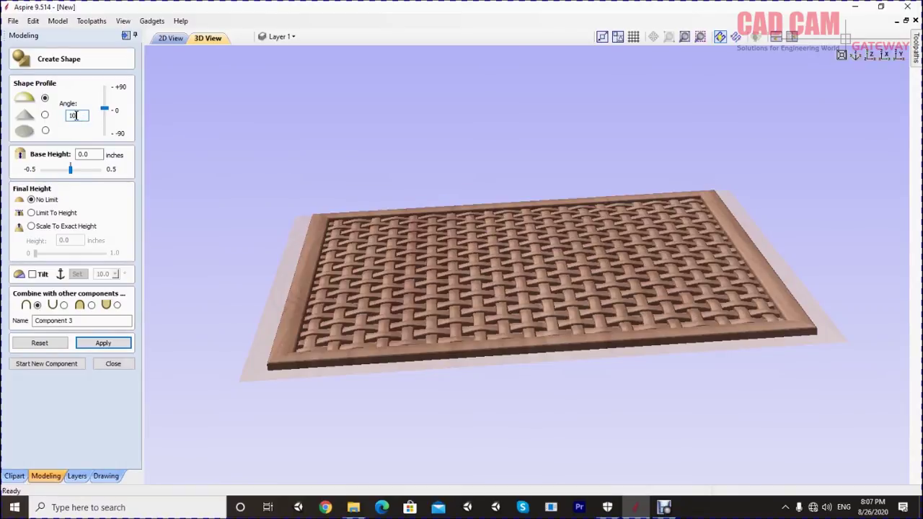
{"action": "key", "text": "Tab"}
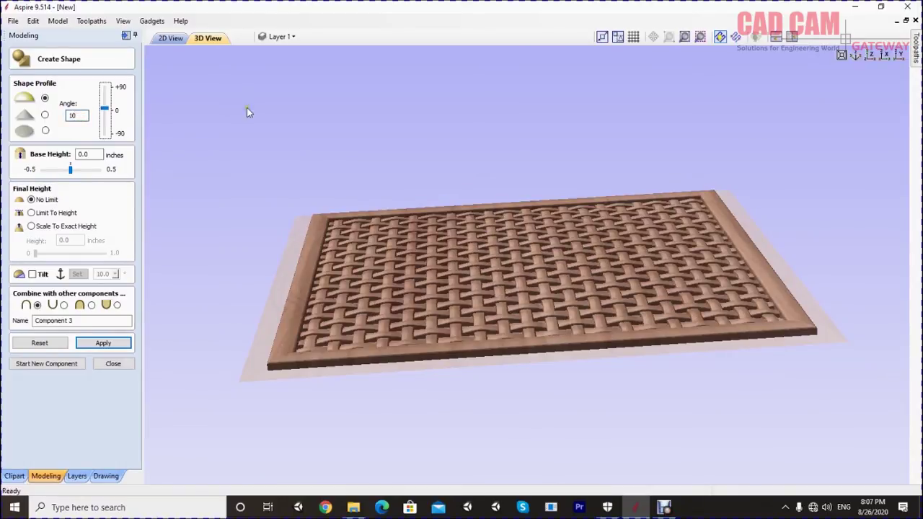
{"action": "scroll", "coordinate": [494, 287], "scroll_direction": "up", "scroll_amount": 2}
{"action": "scroll", "coordinate": [494, 275], "scroll_direction": "up", "scroll_amount": 2}
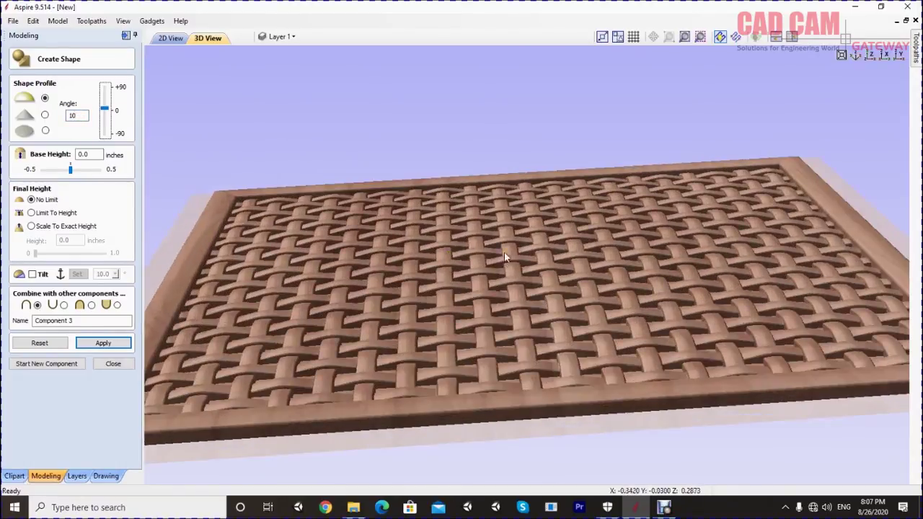
Apply the 10° shape, then switch it to a flat profile with 0.125 in base height
{"action": "left_click", "coordinate": [103, 343]}
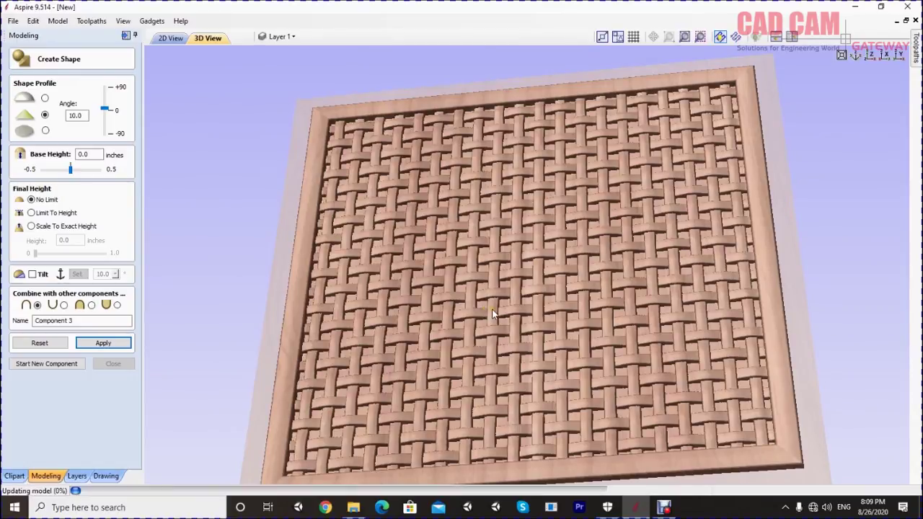
{"action": "mouse_move", "coordinate": [529, 264]}
{"action": "left_mouse_down"}
{"action": "mouse_move", "coordinate": [580, 75]}
{"action": "mouse_move", "coordinate": [565, 141]}
{"action": "left_mouse_up"}
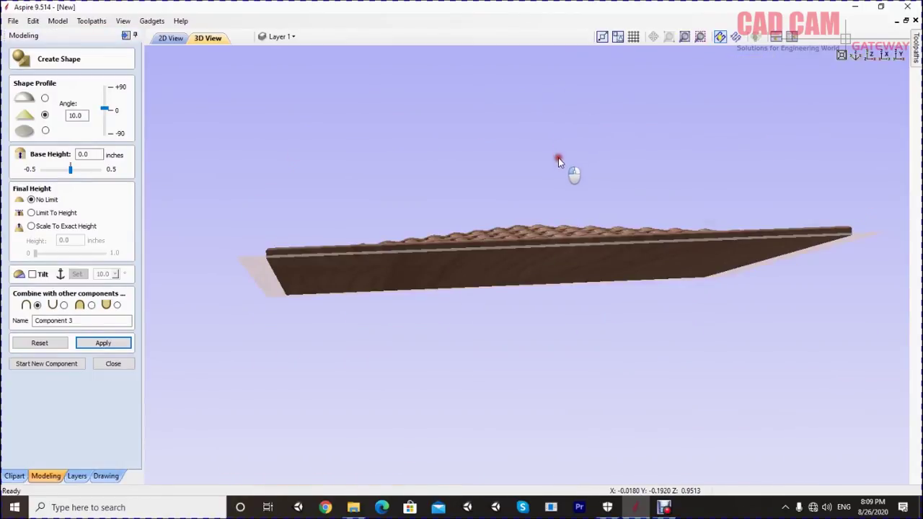
{"action": "left_click_drag", "start_coordinate": [565, 141], "coordinate": [551, 191]}
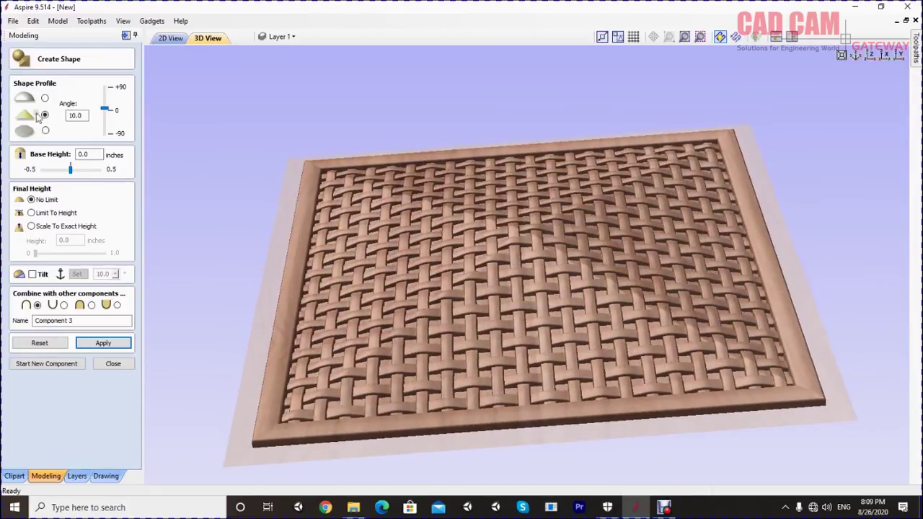
{"action": "left_click", "coordinate": [45, 131]}
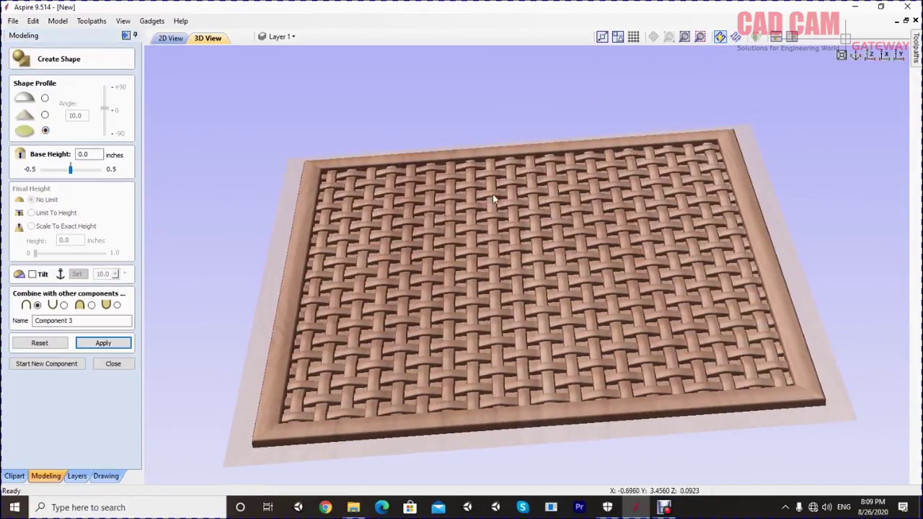
{"action": "mouse_move", "coordinate": [493, 264]}
{"action": "left_mouse_down"}
{"action": "mouse_move", "coordinate": [508, 158]}
{"action": "mouse_move", "coordinate": [482, 212]}
{"action": "left_mouse_up"}
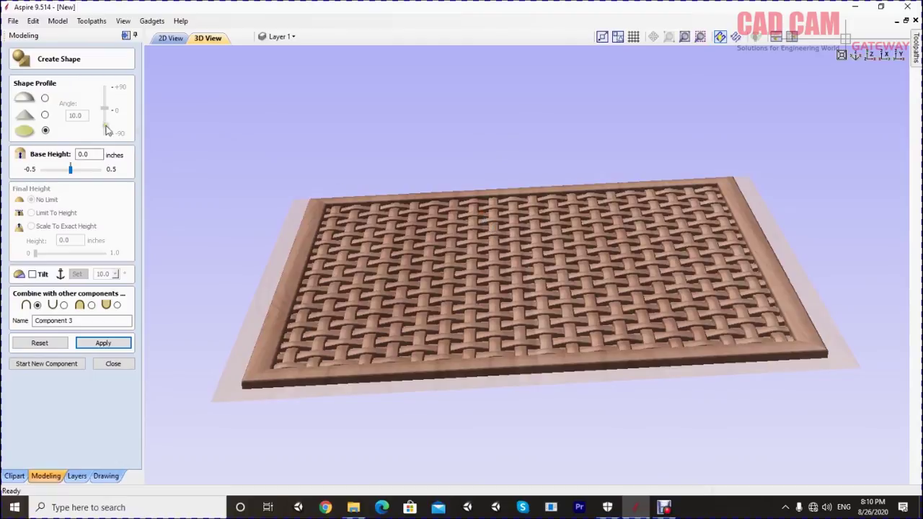
{"action": "double_click", "coordinate": [93, 154]}
{"action": "type", "text": ".125"}
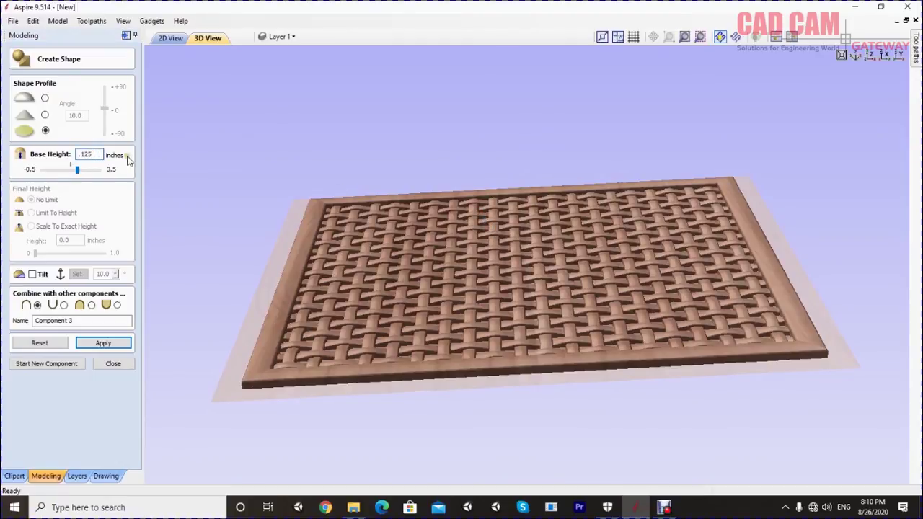
{"action": "scroll", "coordinate": [483, 265], "scroll_direction": "up", "scroll_amount": 2}
{"action": "scroll", "coordinate": [484, 265], "scroll_direction": "up", "scroll_amount": 2}
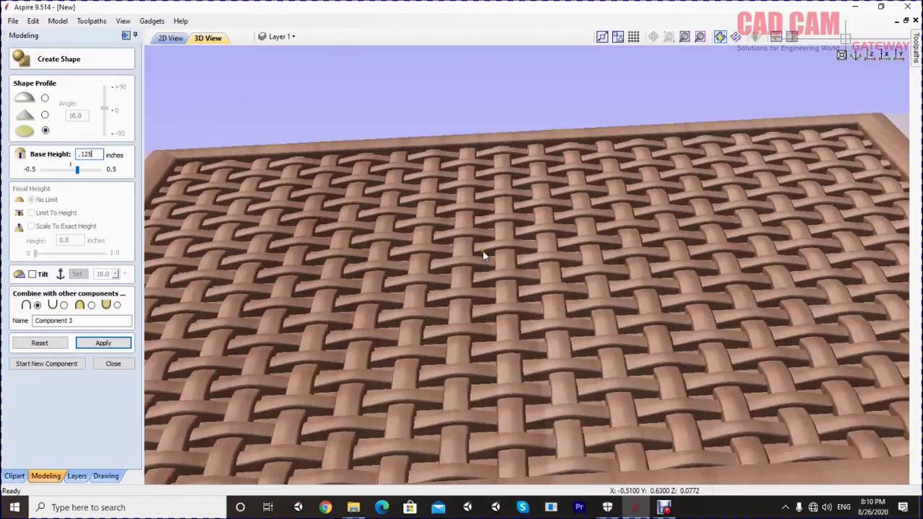
{"action": "scroll", "coordinate": [497, 248], "scroll_direction": "up", "scroll_amount": 2}
{"action": "scroll", "coordinate": [497, 245], "scroll_direction": "up", "scroll_amount": 1}
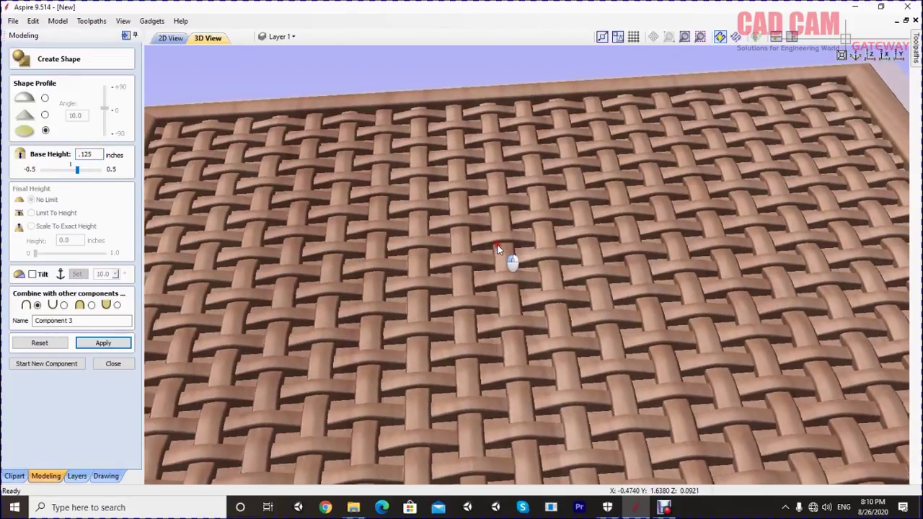
Select the Smoothed Model component and orbit the 3D view to inspect the finished weave panel
{"action": "left_click", "coordinate": [63, 133]}
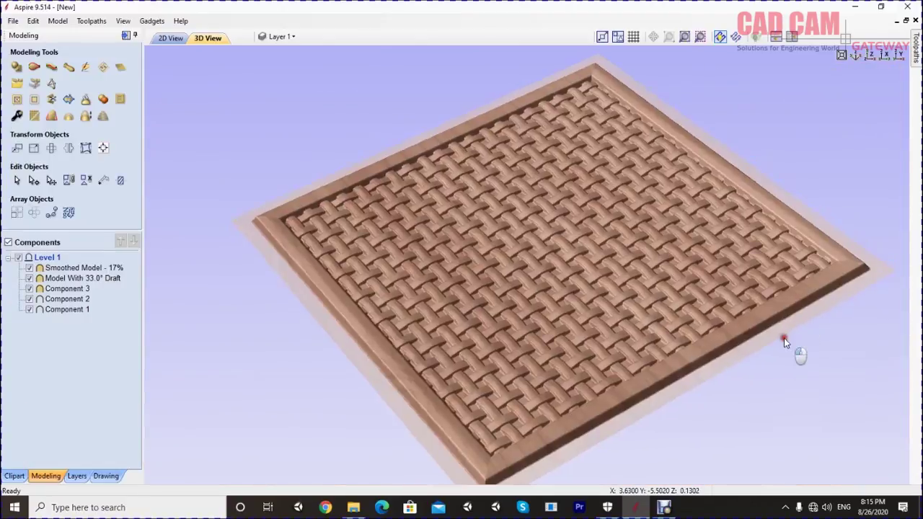
{"action": "left_click_drag", "start_coordinate": [784, 338], "coordinate": [742, 359]}
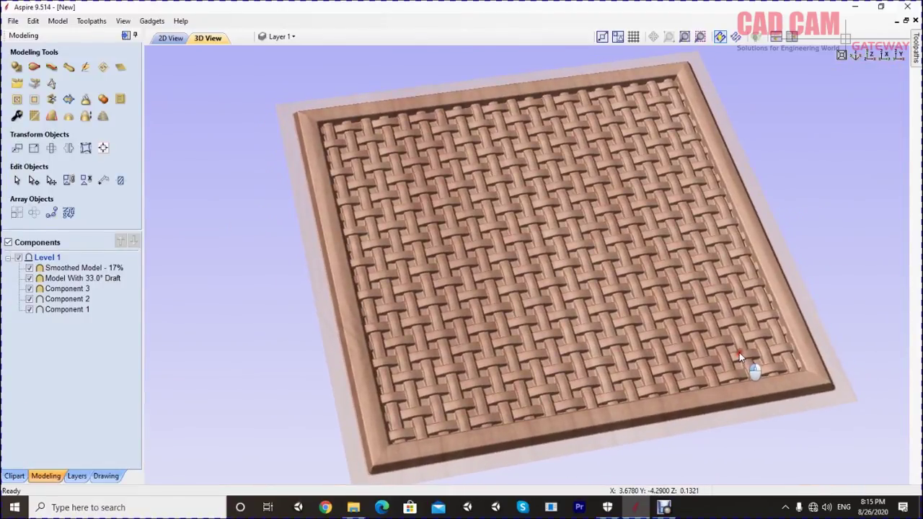
{"action": "left_click", "coordinate": [737, 351]}
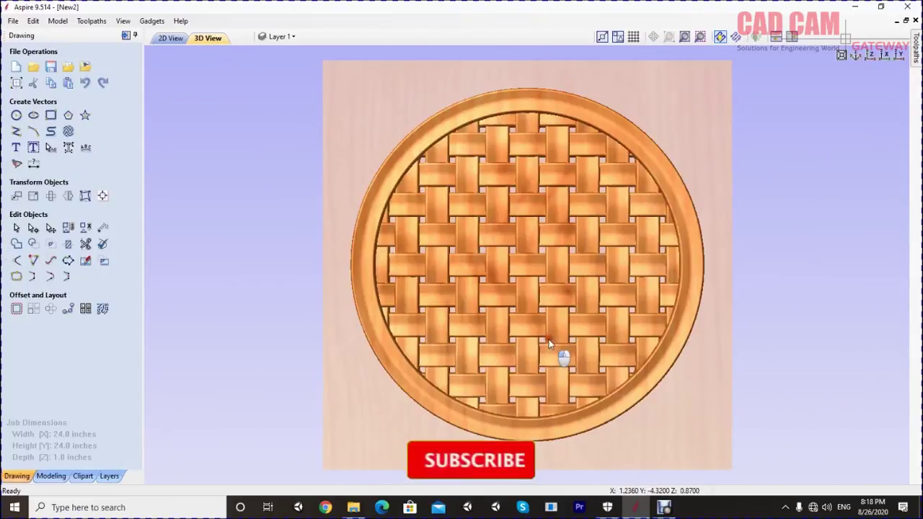
{"action": "mouse_move", "coordinate": [548, 354]}
{"action": "left_mouse_down"}
{"action": "mouse_move", "coordinate": [547, 242]}
{"action": "mouse_move", "coordinate": [569, 240]}
{"action": "mouse_move", "coordinate": [503, 340]}
{"action": "mouse_move", "coordinate": [460, 332]}
{"action": "left_mouse_up"}
{"action": "mouse_move", "coordinate": [543, 274]}
{"action": "left_mouse_down"}
{"action": "mouse_move", "coordinate": [526, 299]}
{"action": "mouse_move", "coordinate": [525, 342]}
{"action": "mouse_move", "coordinate": [513, 344]}
{"action": "mouse_move", "coordinate": [521, 351]}
{"action": "left_mouse_up"}
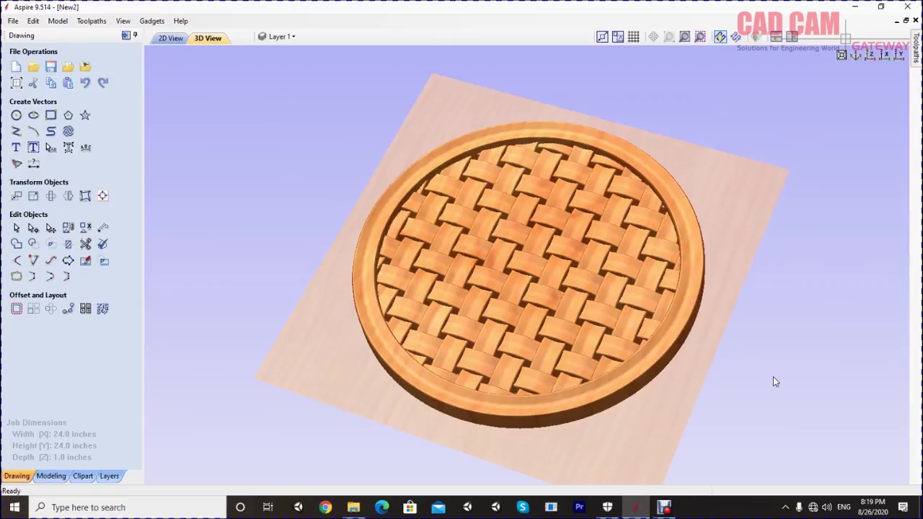
{"action": "mouse_move", "coordinate": [548, 343]}
{"action": "left_mouse_down"}
{"action": "mouse_move", "coordinate": [551, 206]}
{"action": "mouse_move", "coordinate": [585, 281]}
{"action": "left_mouse_up"}
{"action": "left_click_drag", "start_coordinate": [590, 372], "coordinate": [451, 321]}
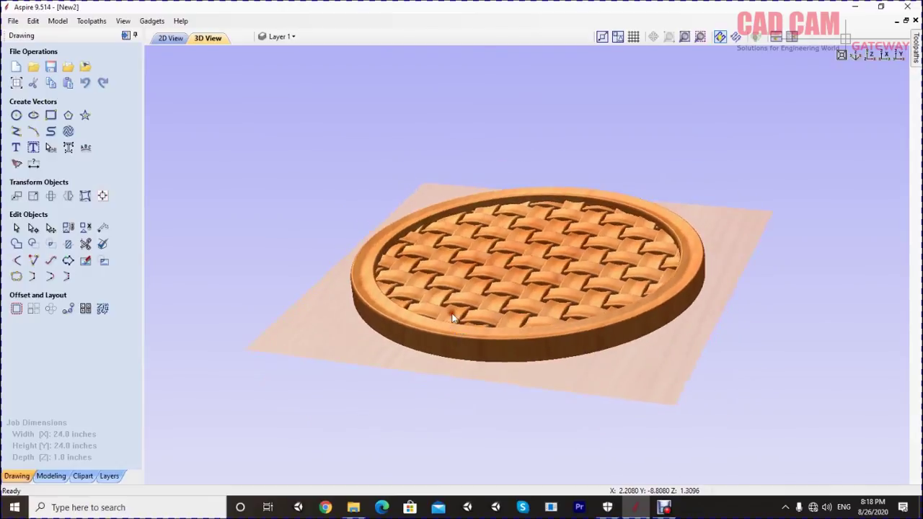
{"action": "mouse_move", "coordinate": [540, 249]}
{"action": "left_mouse_down"}
{"action": "mouse_move", "coordinate": [540, 305]}
{"action": "mouse_move", "coordinate": [510, 328]}
{"action": "mouse_move", "coordinate": [510, 343]}
{"action": "mouse_move", "coordinate": [526, 354]}
{"action": "left_mouse_up"}
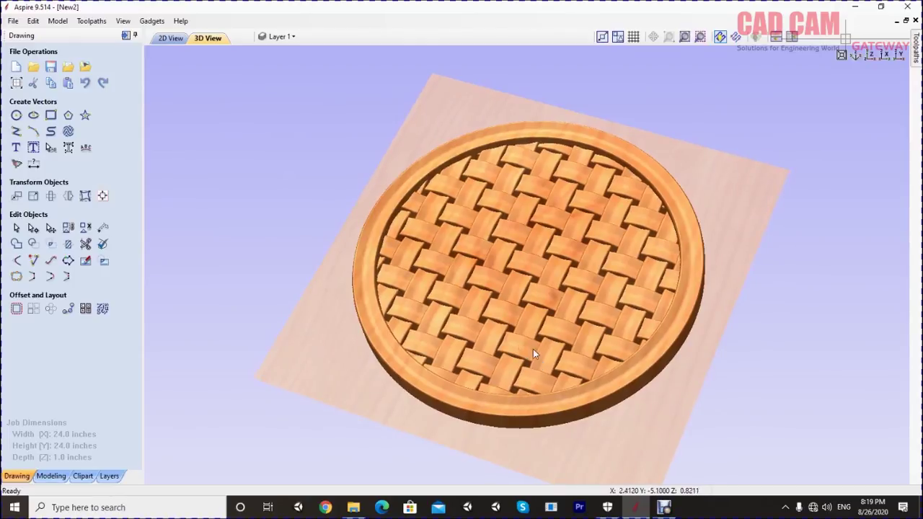